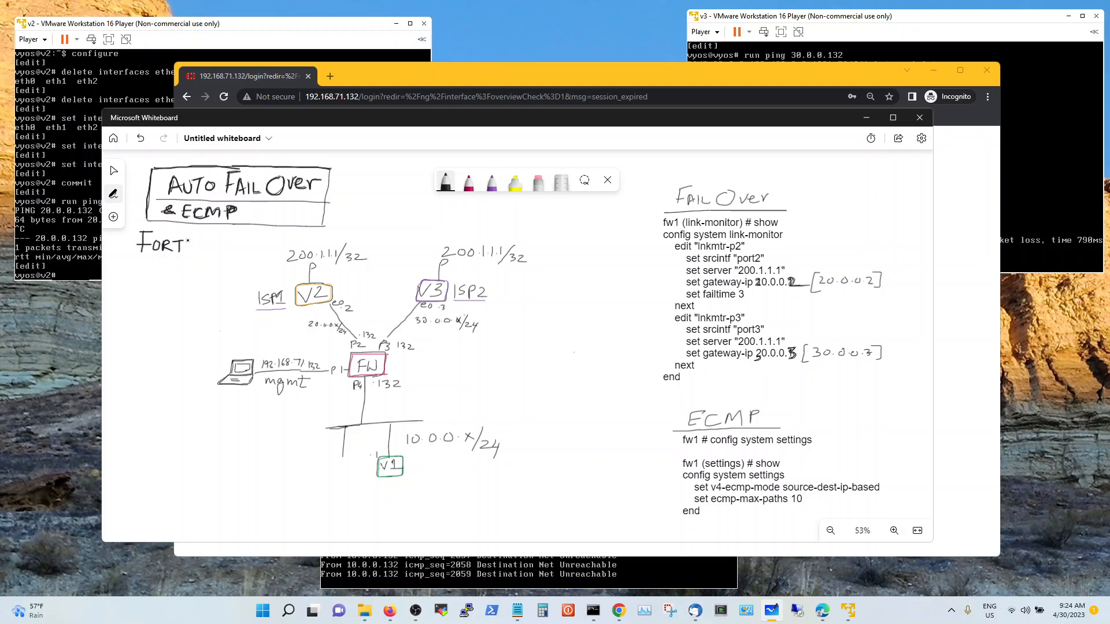
Handwrite 'FortinetFW' and 'GUI' beneath the title and bracket the FailOver/ECMP notes on the right
mouse_move(204, 240)
left_mouse_down()
mouse_move(215, 254)
mouse_move(227, 243)
mouse_move(223, 255)
mouse_move(245, 233)
mouse_move(254, 249)
mouse_move(258, 236)
left_mouse_up()
left_click(233, 250)
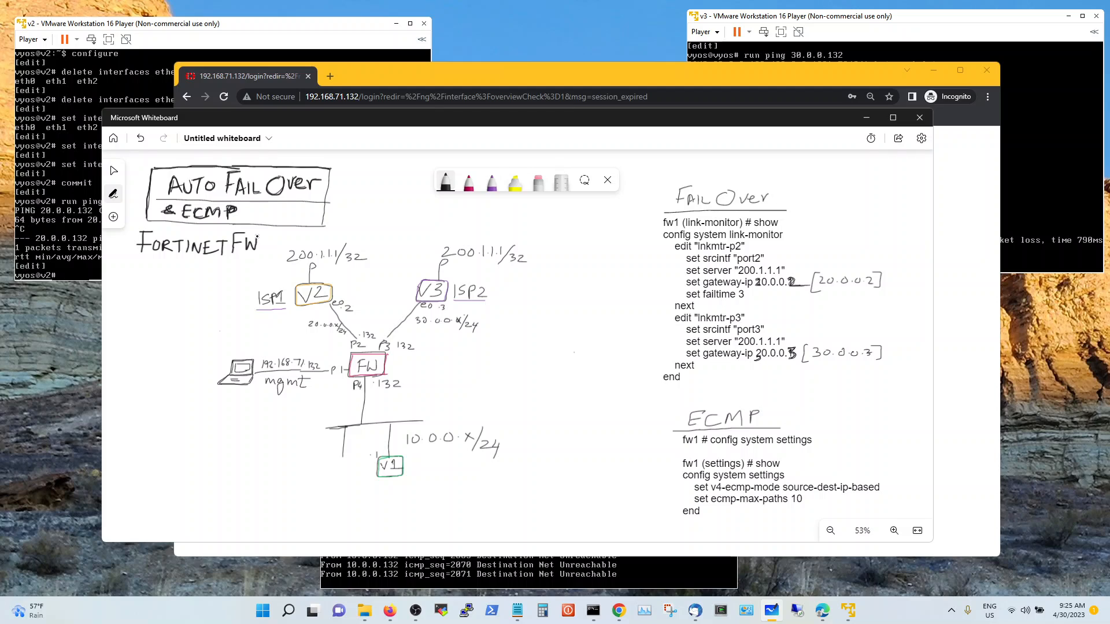
mouse_move(151, 264)
left_mouse_down()
mouse_move(139, 273)
mouse_move(172, 264)
mouse_move(167, 279)
mouse_move(186, 280)
left_mouse_up()
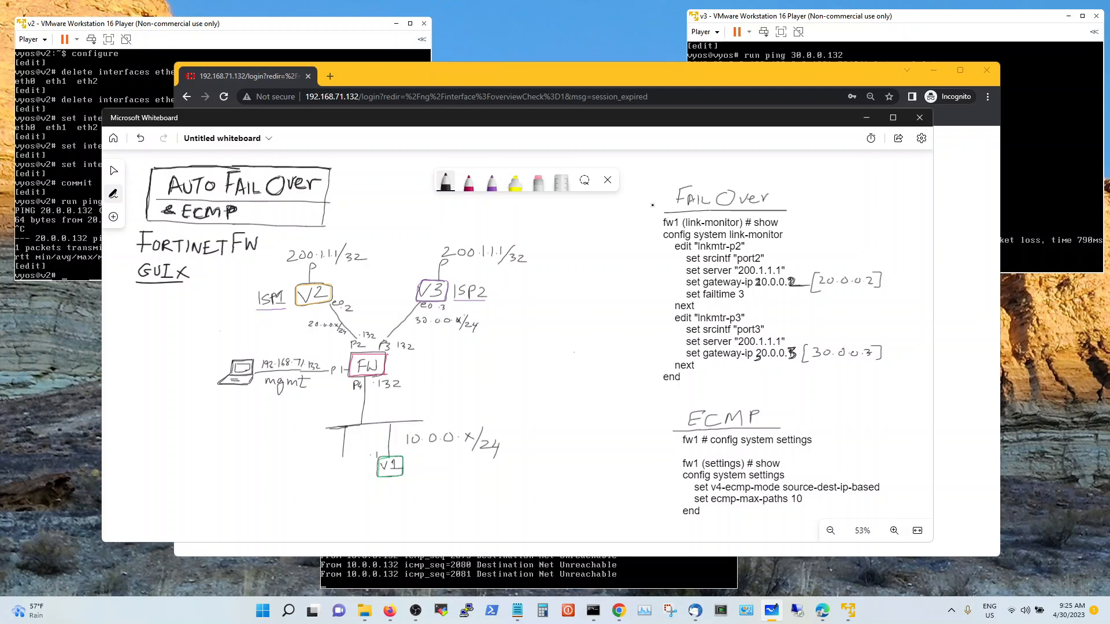
mouse_move(662, 191)
left_mouse_down()
mouse_move(632, 389)
mouse_move(642, 514)
left_mouse_up()
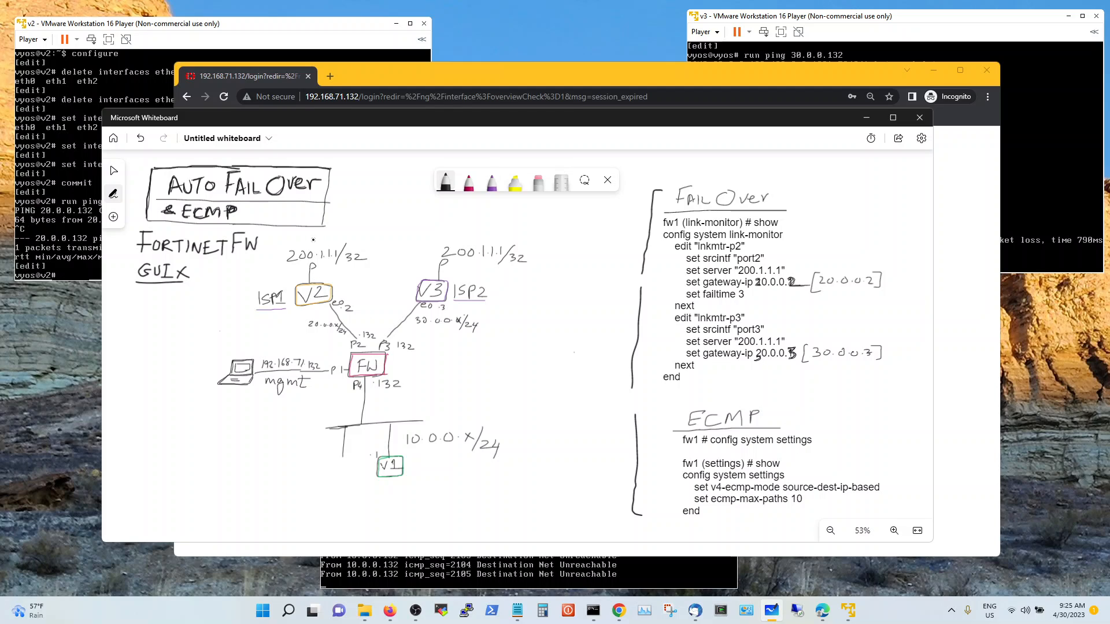
Draw arrows linking the 200.1.1.1/32 labels and at the laptop, and write '[vm]eval' and 'LAN'
mouse_move(374, 247)
left_mouse_down()
mouse_move(364, 253)
mouse_move(422, 254)
mouse_move(413, 260)
left_mouse_up()
left_click_drag(229, 398, 242, 395)
mouse_move(399, 359)
left_mouse_down()
mouse_move(397, 370)
mouse_move(464, 364)
left_mouse_up()
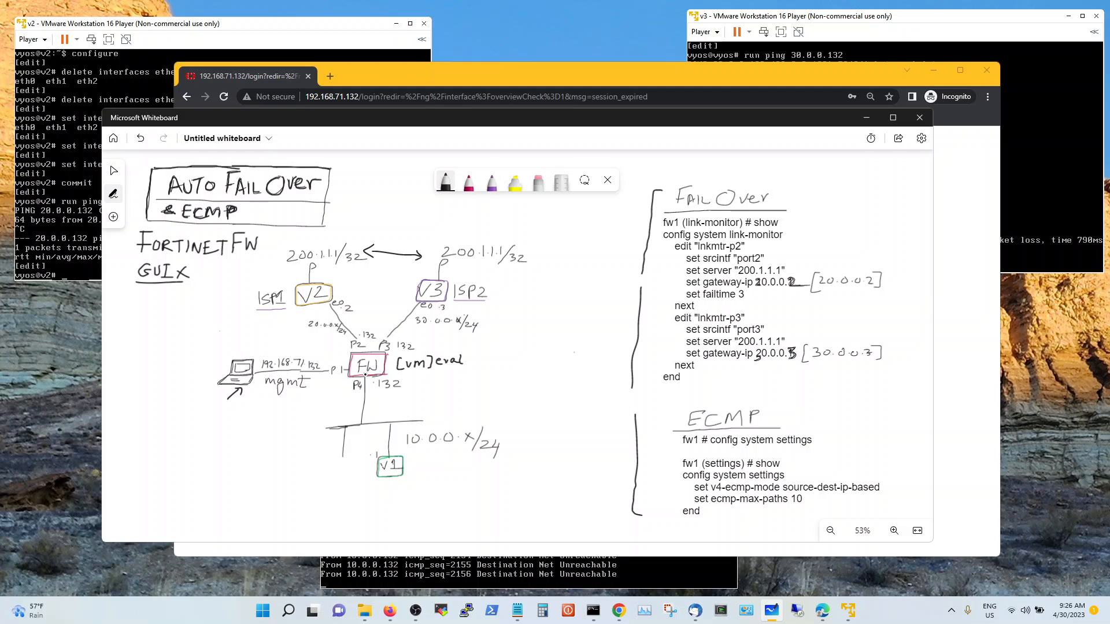
left_click(381, 368)
mouse_move(427, 404)
left_mouse_down()
mouse_move(426, 416)
mouse_move(455, 407)
left_mouse_up()
In the v1 console, ping 200.1.1.1 to confirm it is unreachable
left_click(447, 582)
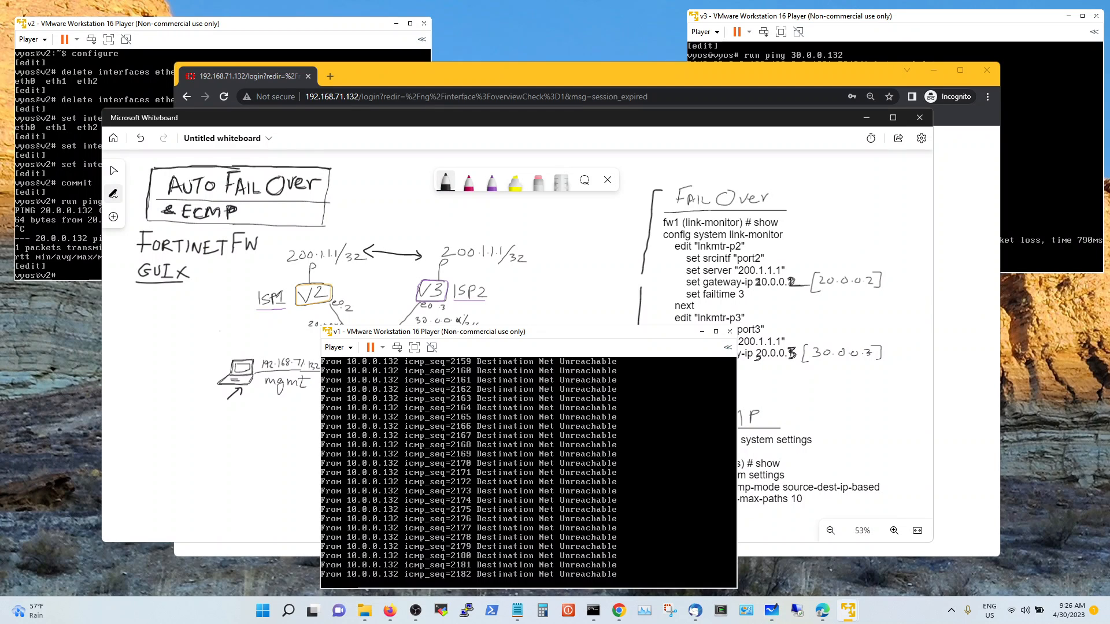
key("ctrl+c")
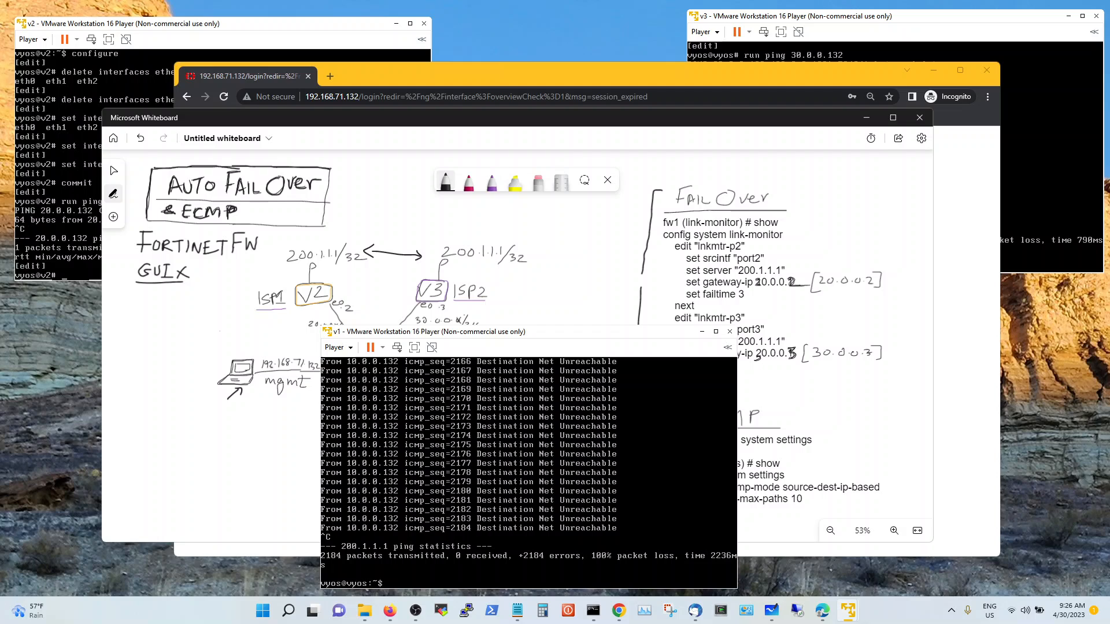
type("ping 200.1.1.1")
key("Return")
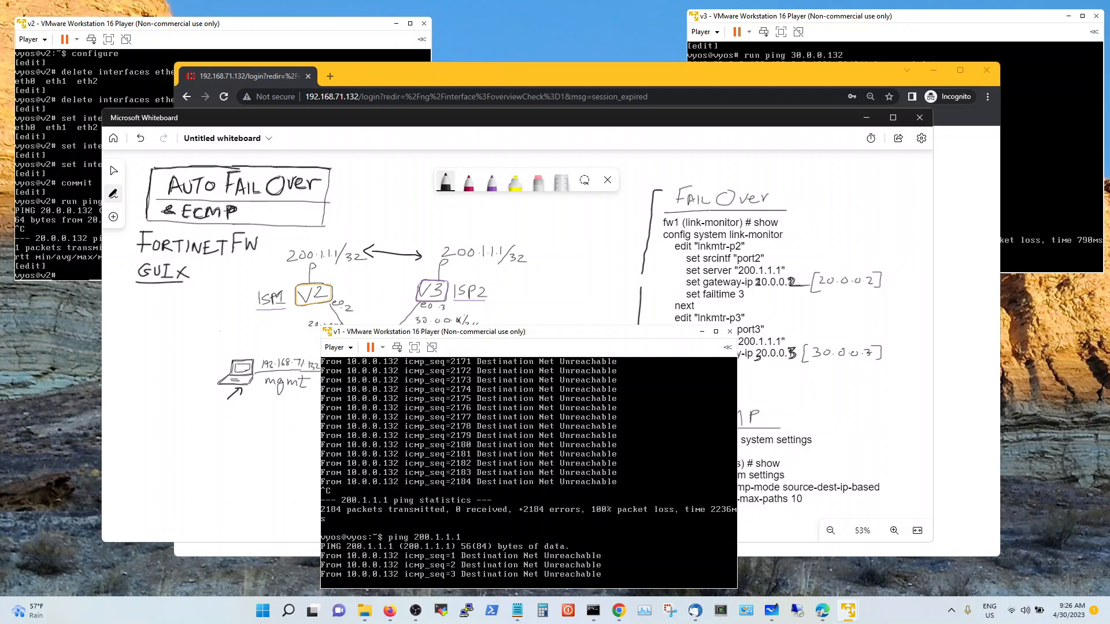
key("ctrl+c")
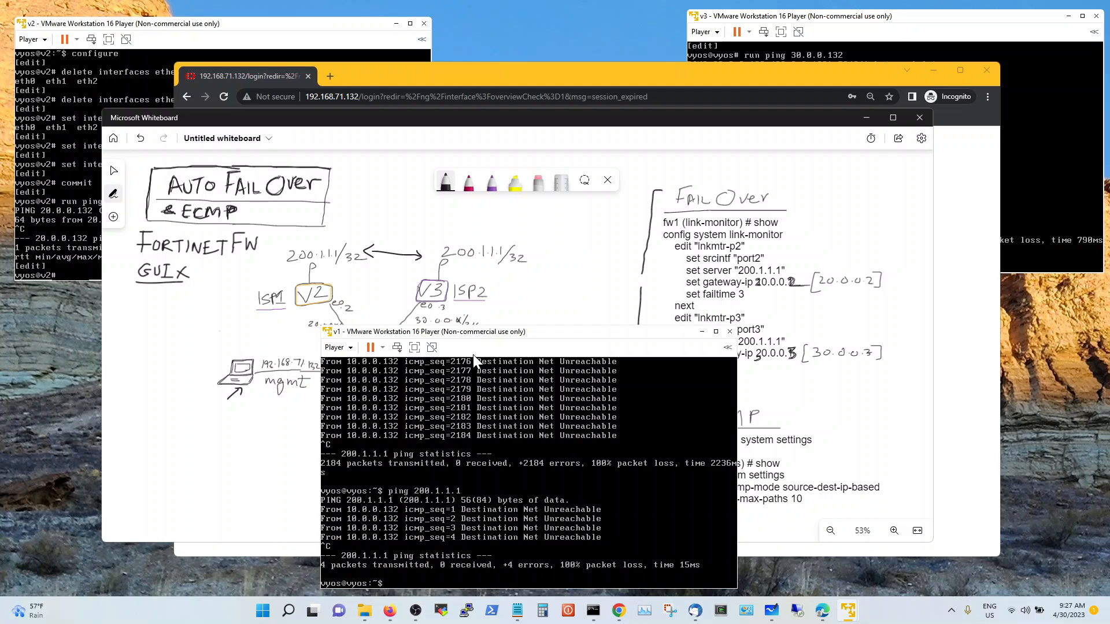
mouse_move(493, 331)
left_mouse_down()
mouse_move(533, 369)
mouse_move(828, 322)
left_mouse_up()
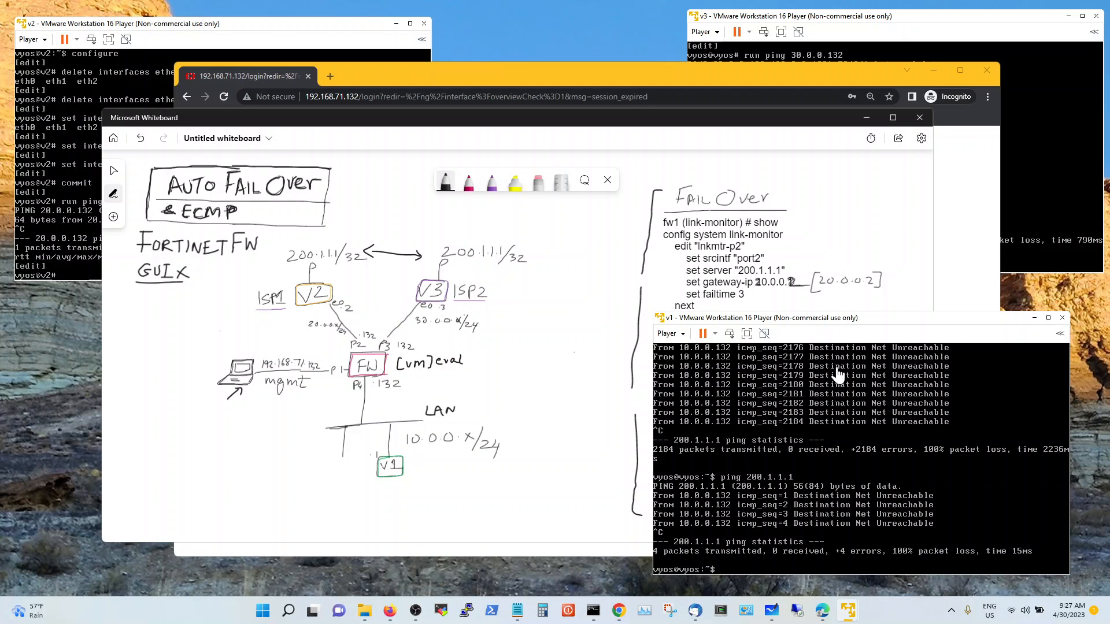
Ping the gateway 10.0.0.132 from v1 and confirm it answers
type("ping")
type("10.0.0.12")
key("BackSpace")
type("32")
key("Return")
key("ctrl+c")
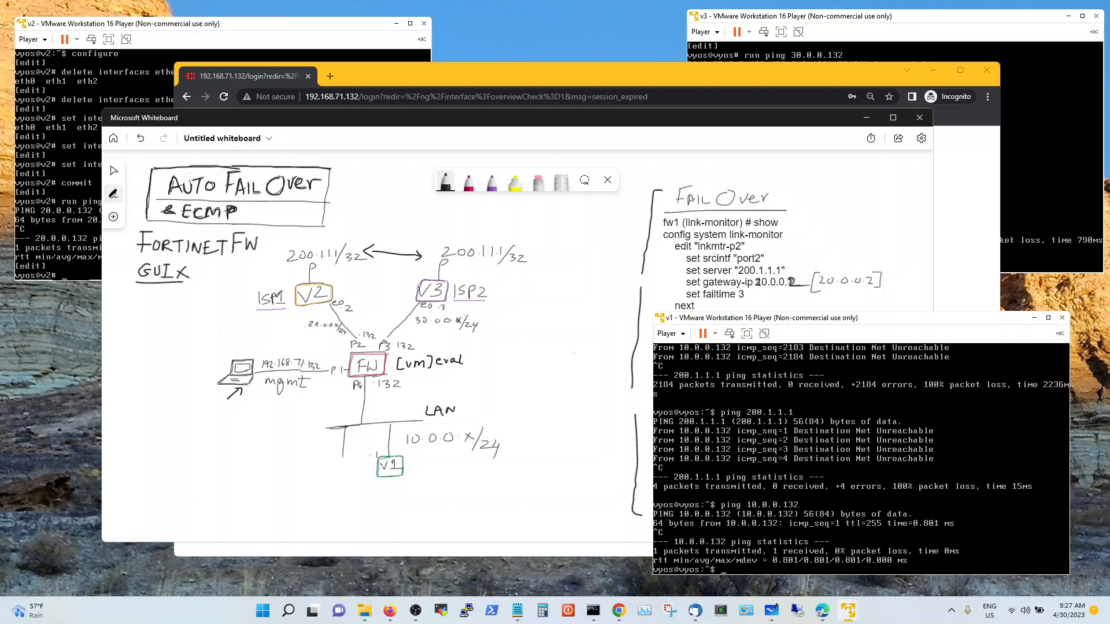
Display the v1 routing table with 'sho ip ro', showing the default route via 10.0.0.132
type("sho rip")
key("Return")
type("s")
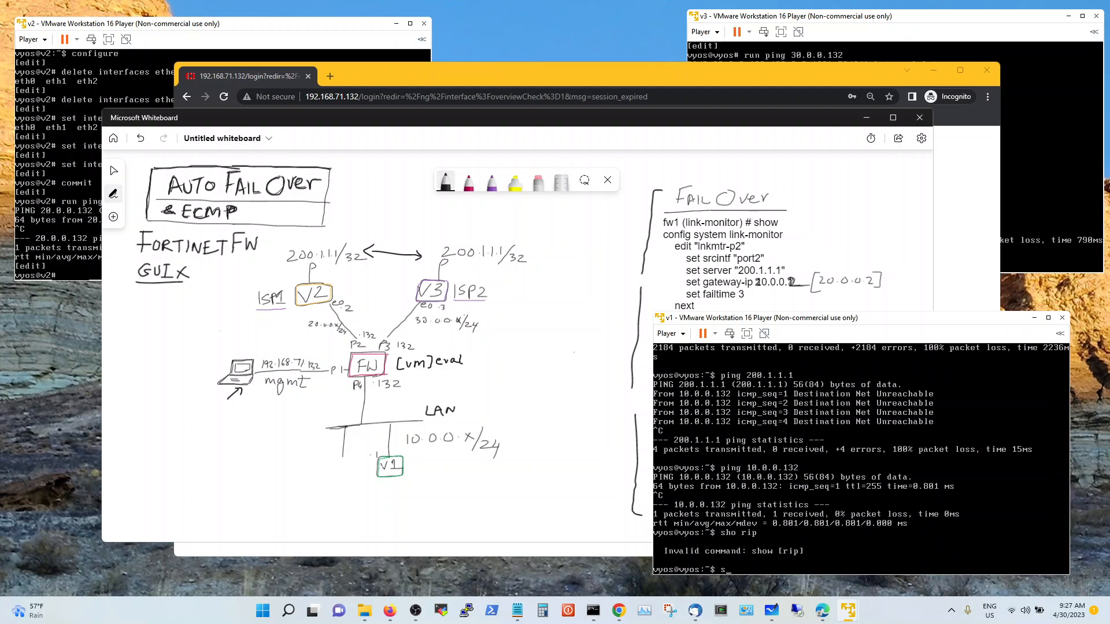
type("ho ip ro")
key("Return")
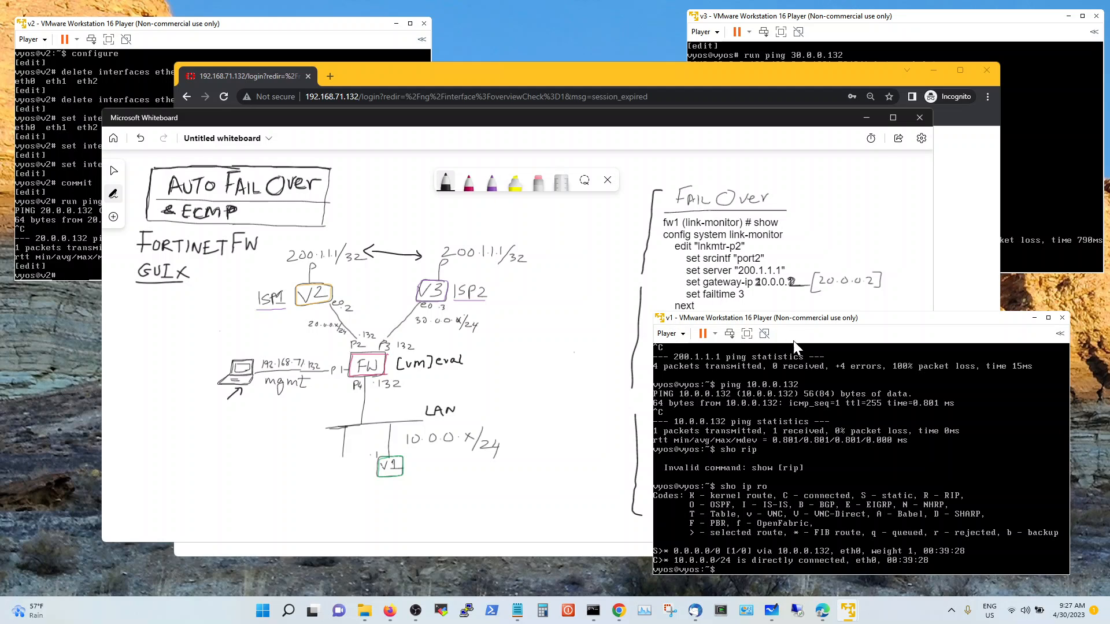
left_click_drag(832, 324, 504, 345)
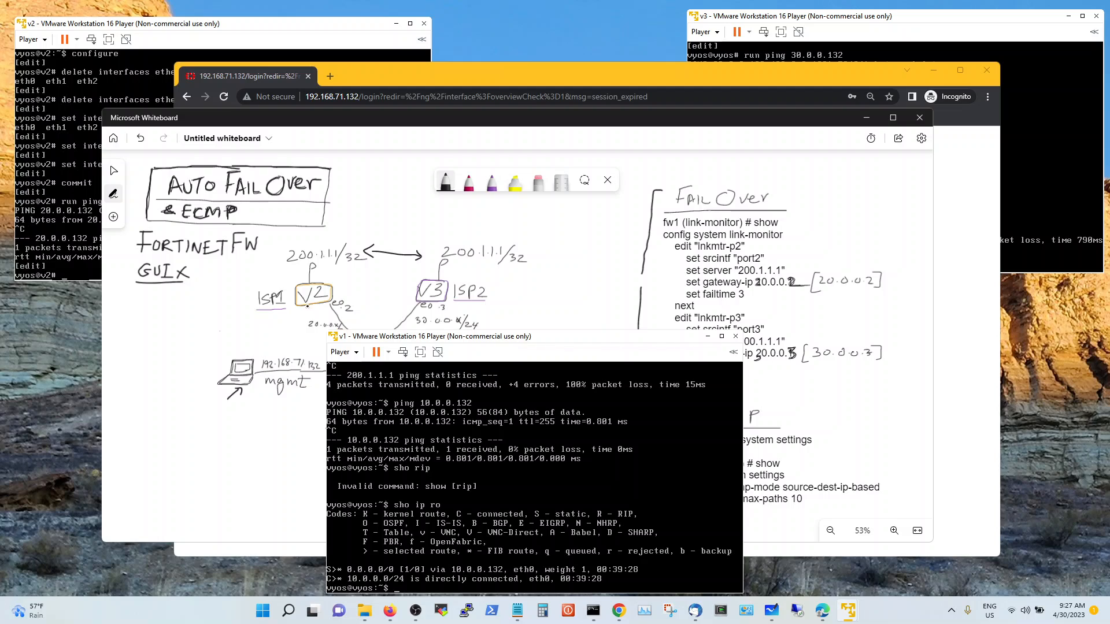
Show the v2 routing table with 'run sho ip ro', listing 200.1.1.1/32
left_click(226, 41)
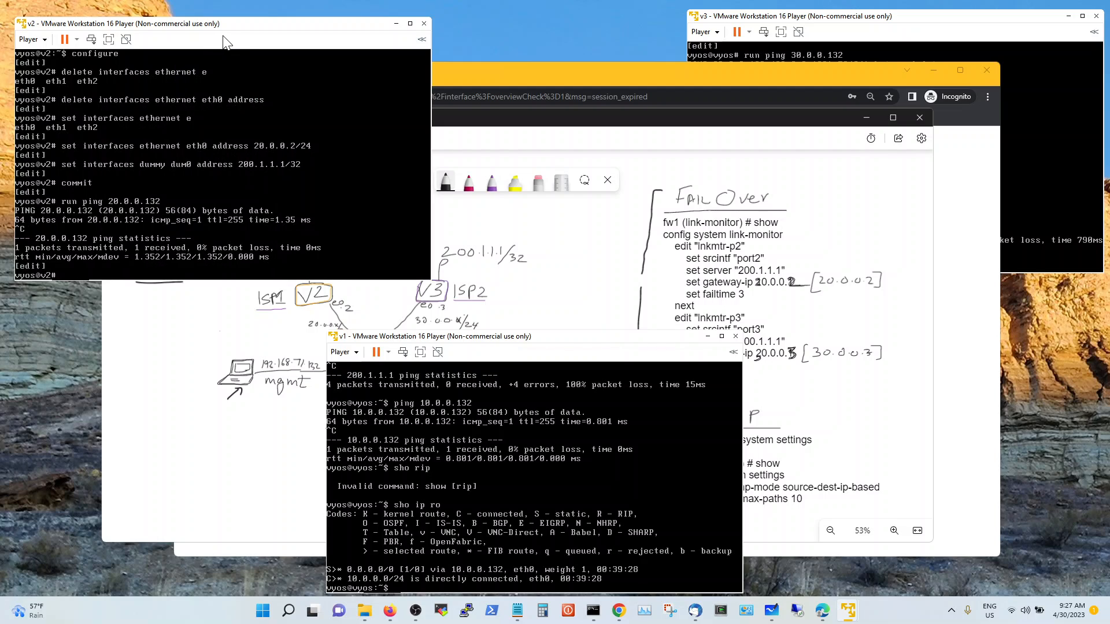
left_click(256, 143)
type("sho ip ro")
key("Return")
key("Up")
key("Return")
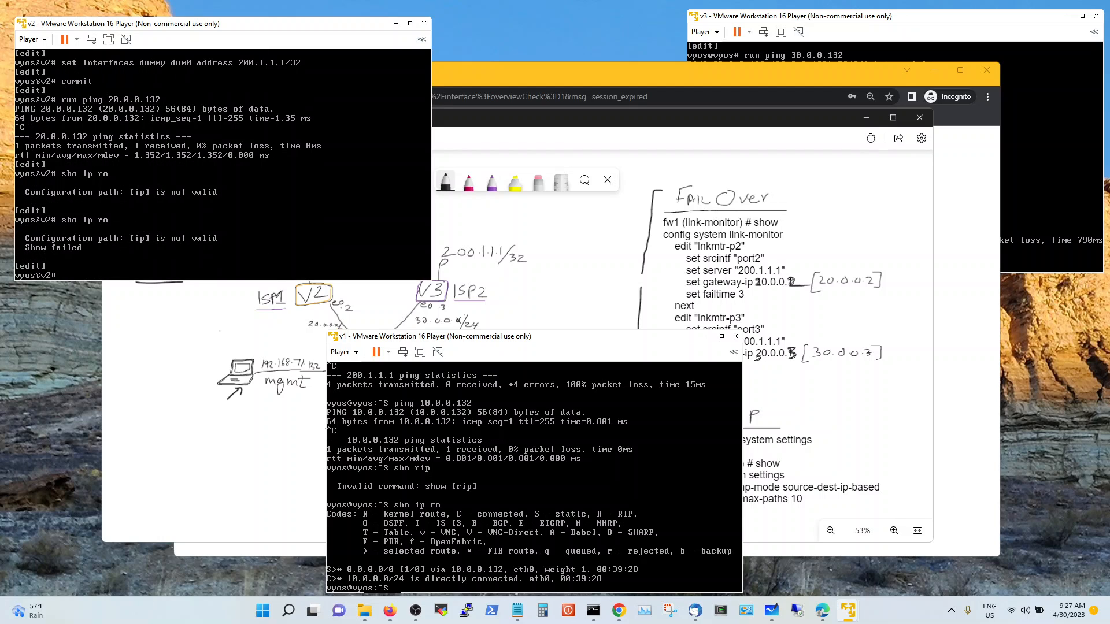
type("run sho ip ro")
key("Return")
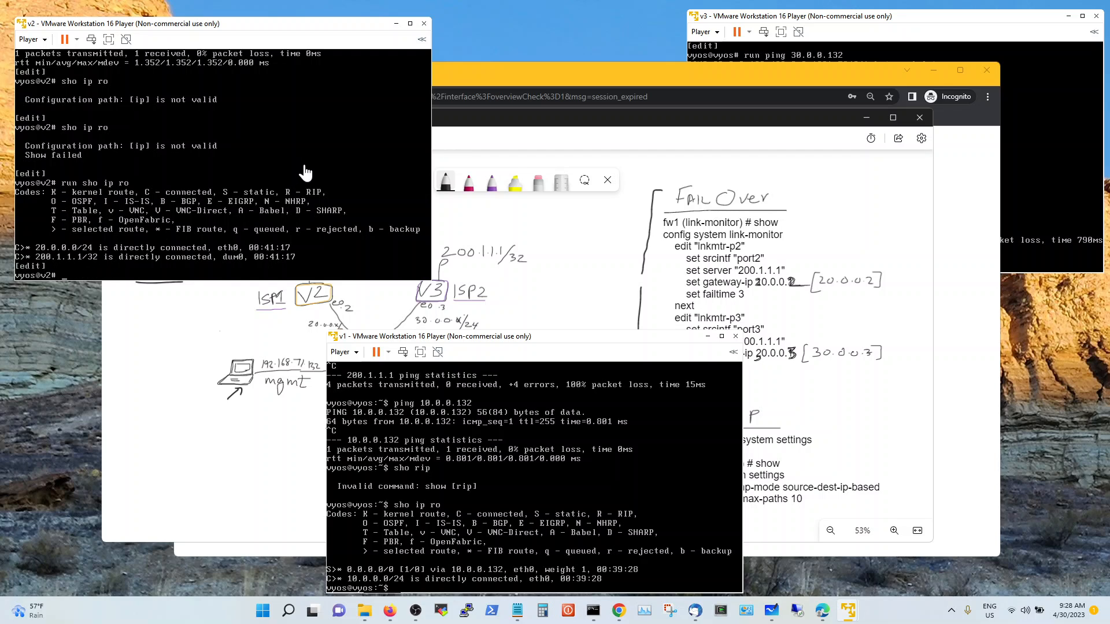
Show the v3 routing table, which also lists 200.1.1.1/32 on dum0
left_click(882, 38)
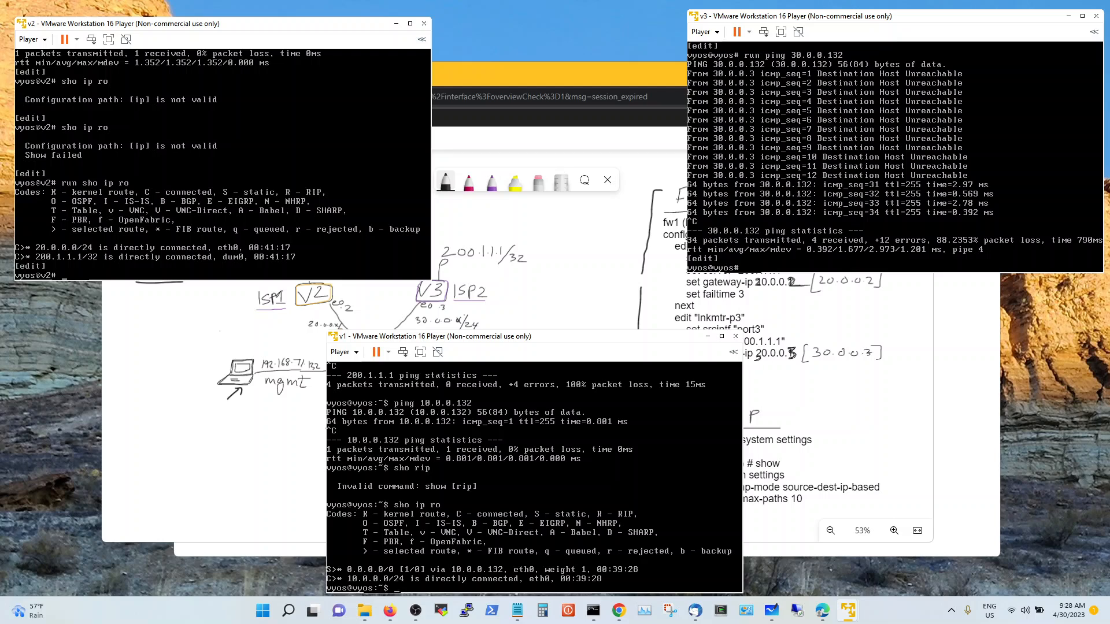
type("run sho ip ro")
key("Return")
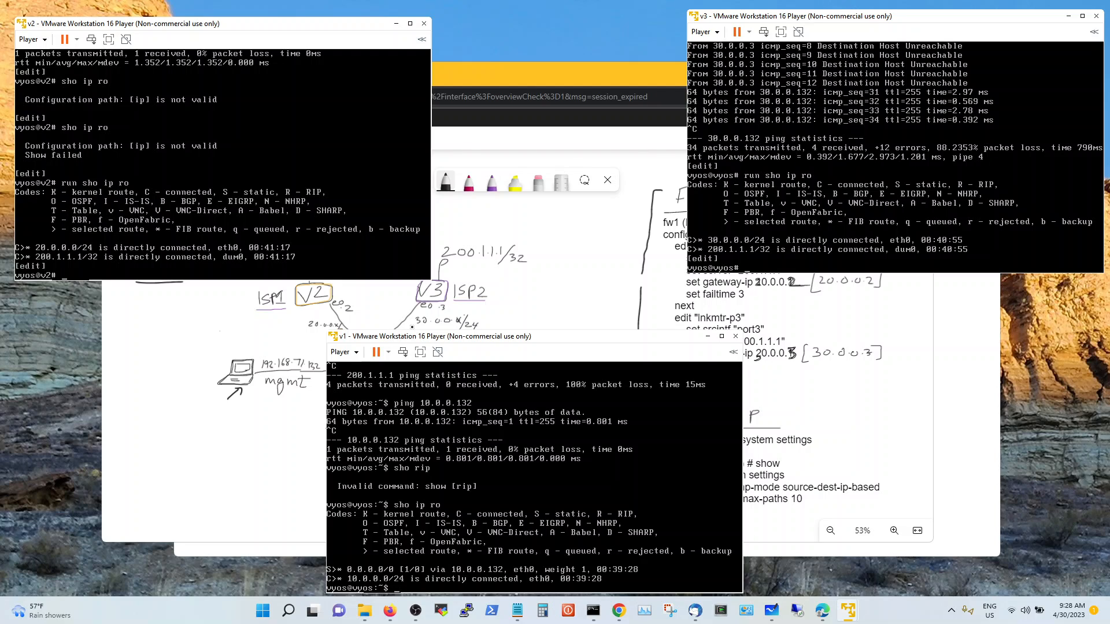
Rerun the ping to 200.1.1.1 in v1, still getting Destination Net Unreachable
left_click(459, 427)
type("sho ip ro")
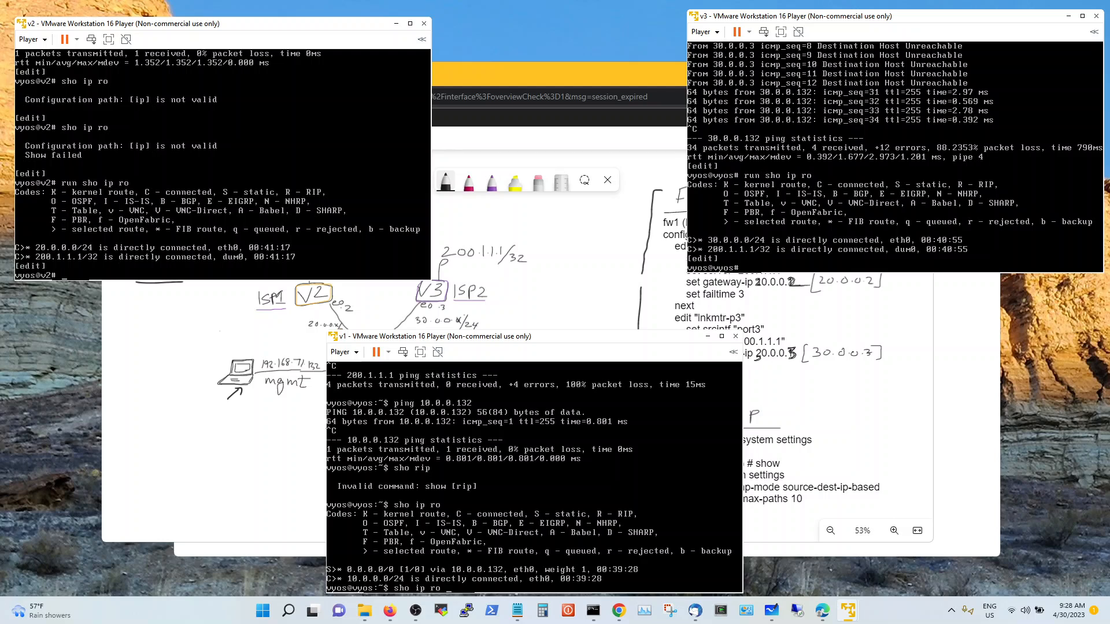
key("Up")
key("Up")
key("Return")
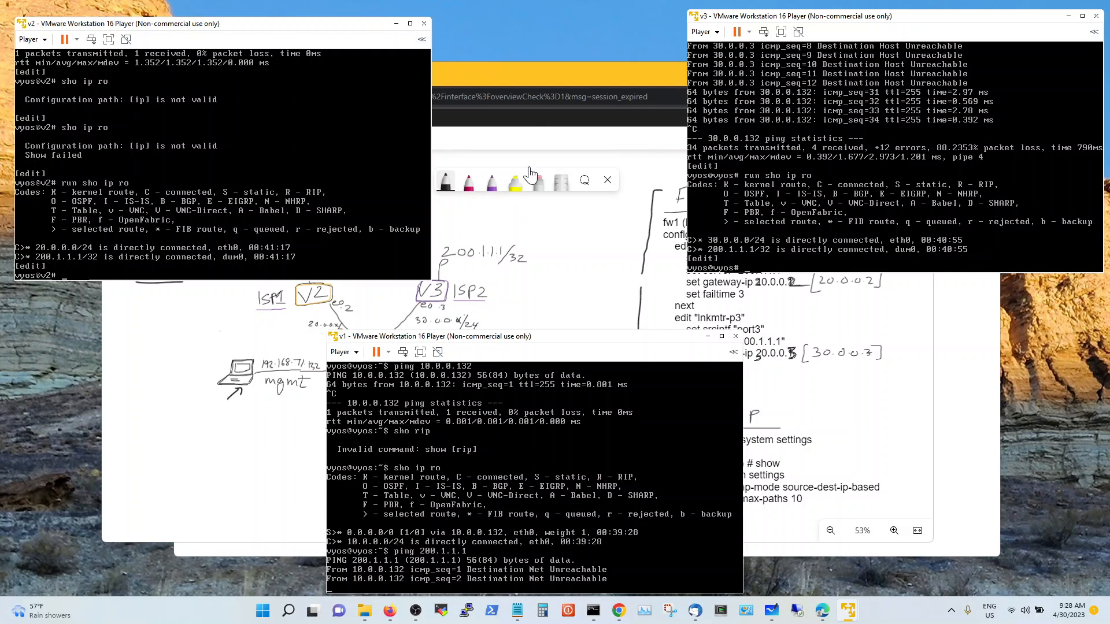
Log back in to the FortiGate with the saved admin credential to reach the Interfaces list
left_click(556, 74)
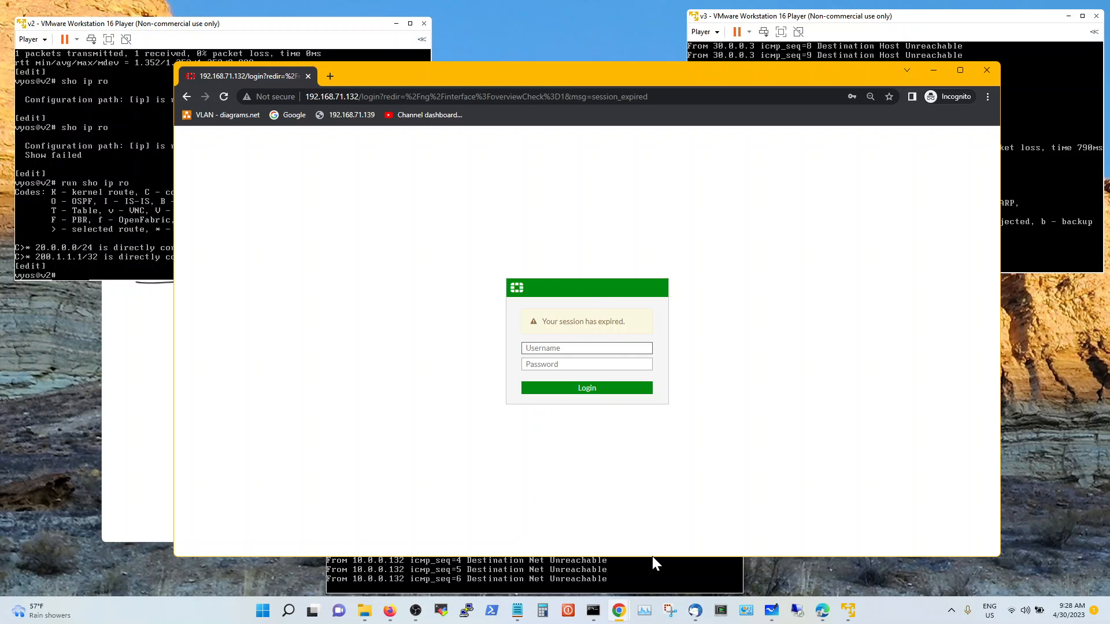
left_click_drag(652, 557, 661, 444)
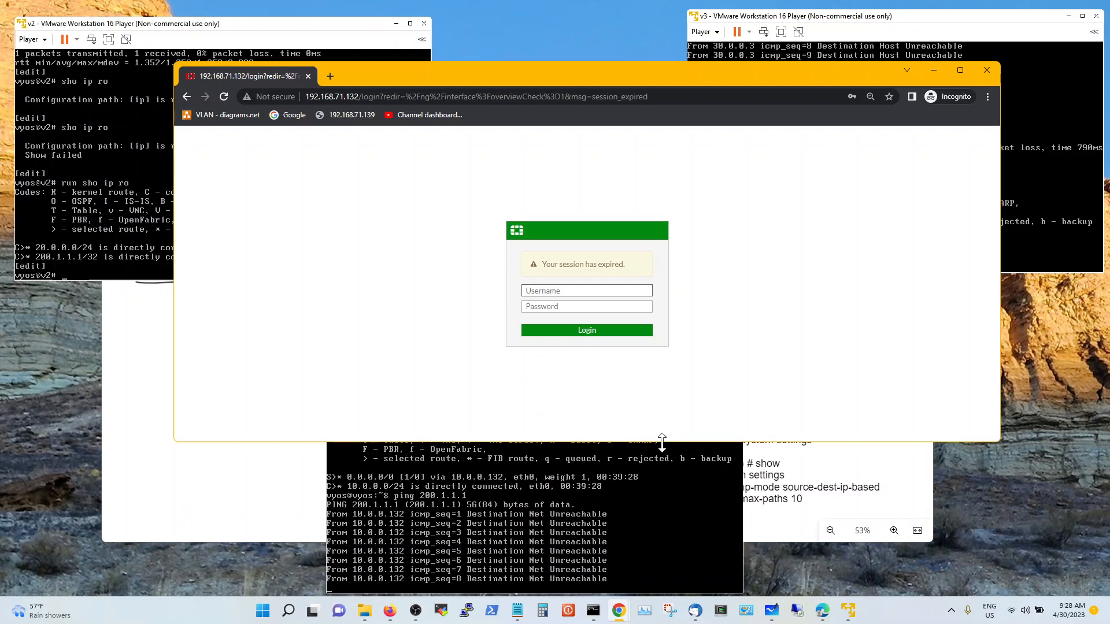
left_click(616, 292)
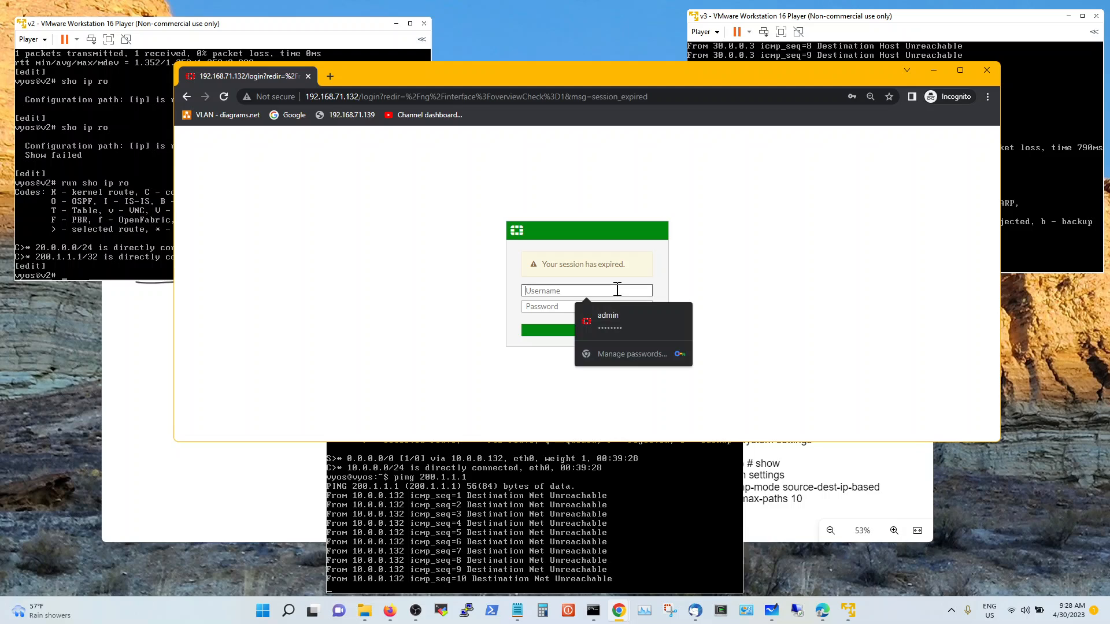
left_click(612, 329)
left_click(601, 330)
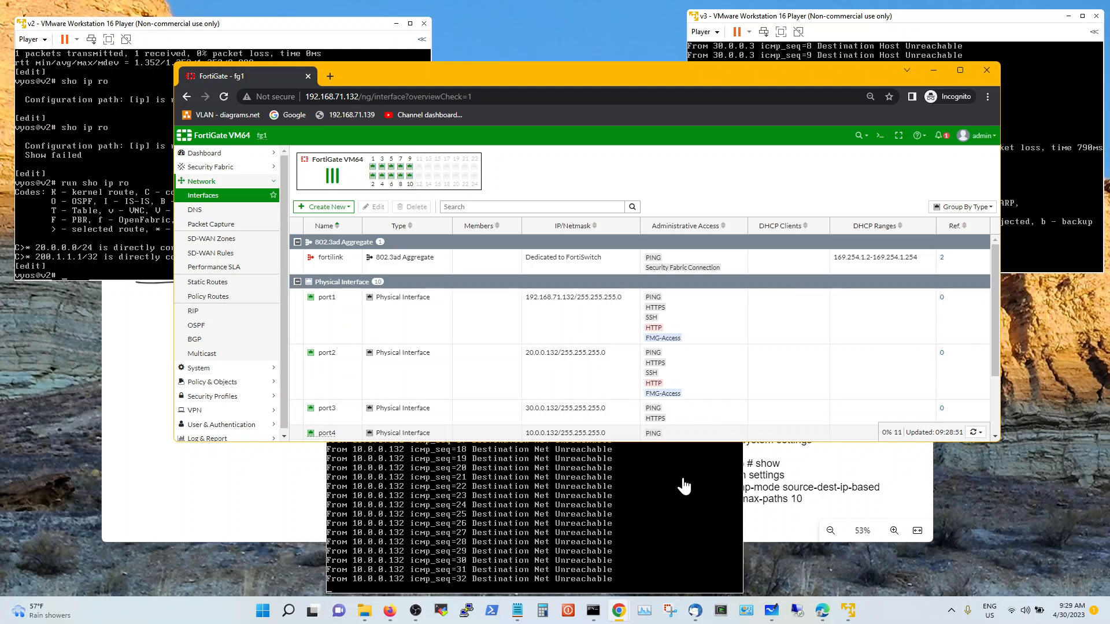
mouse_move(850, 612)
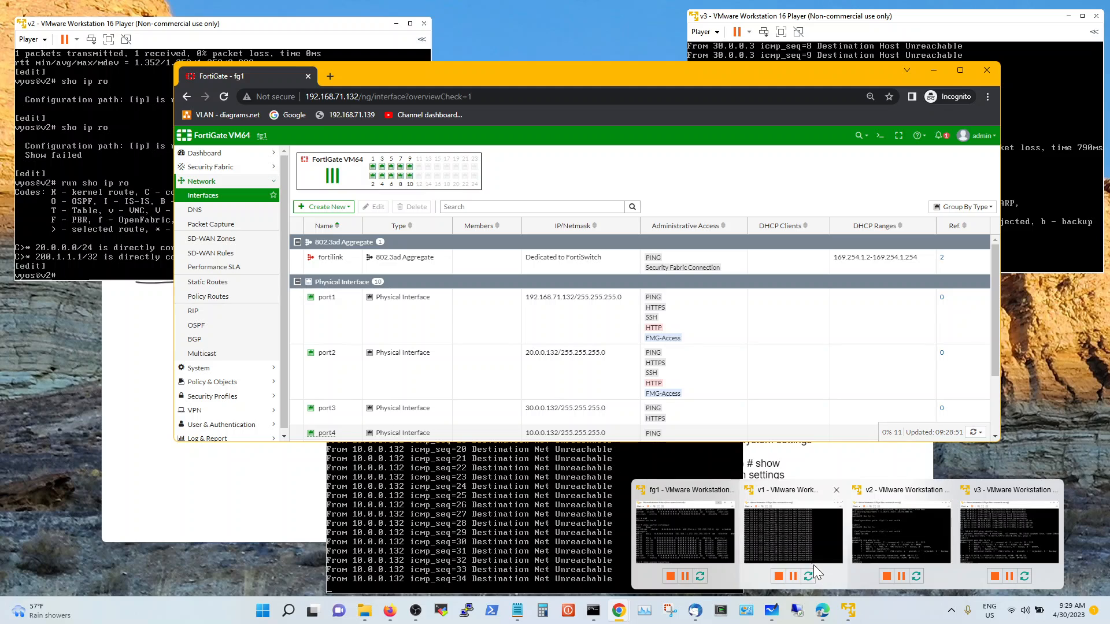
left_click(712, 518)
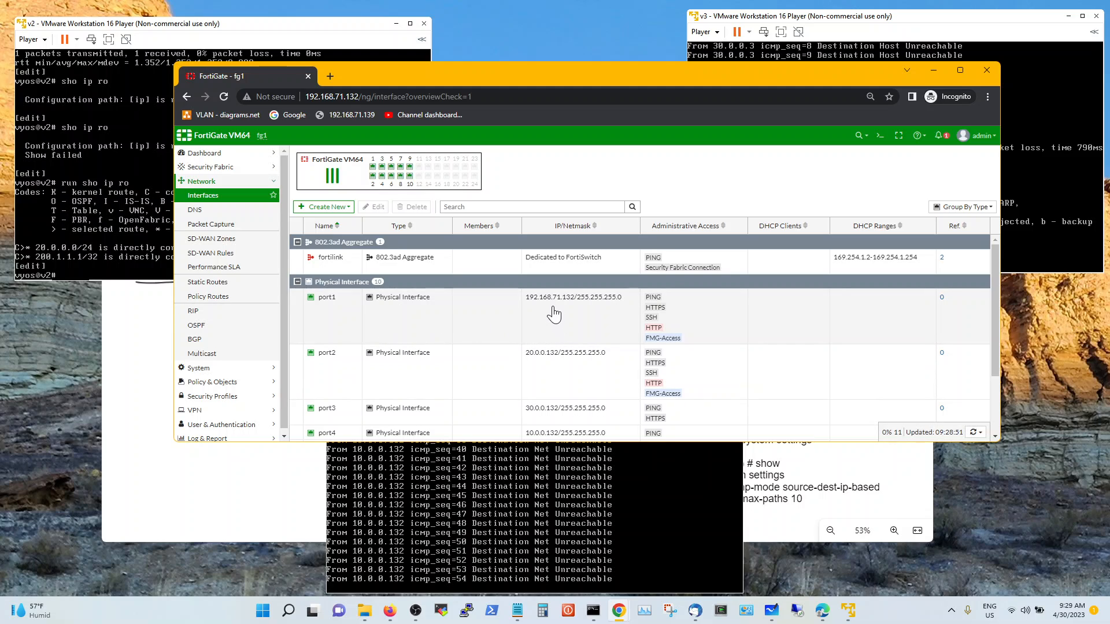
left_click(434, 330)
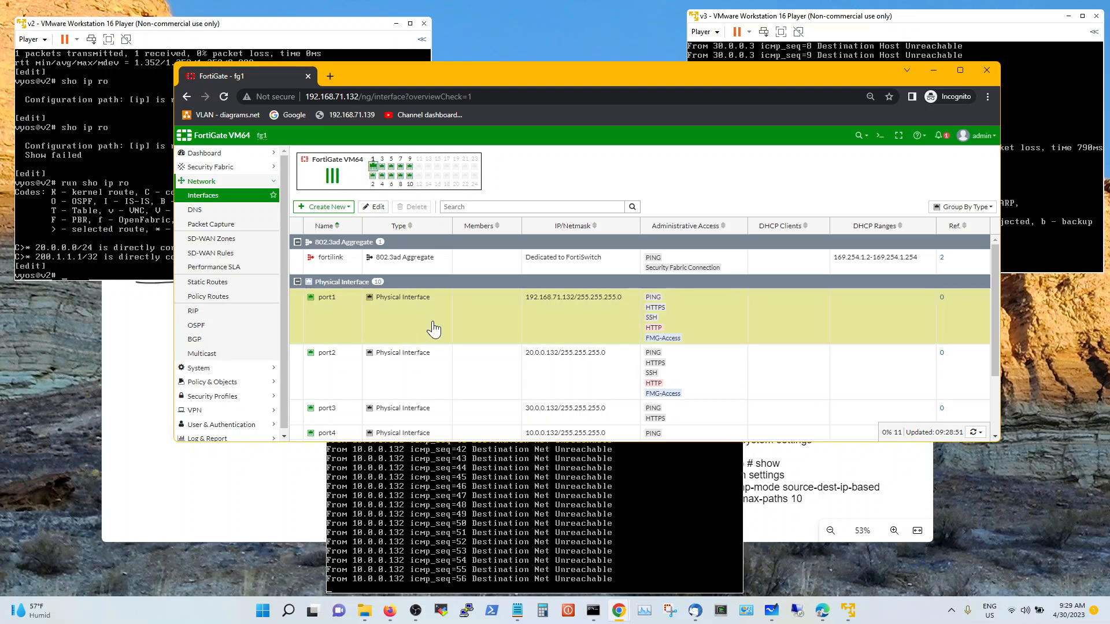
left_click(375, 207)
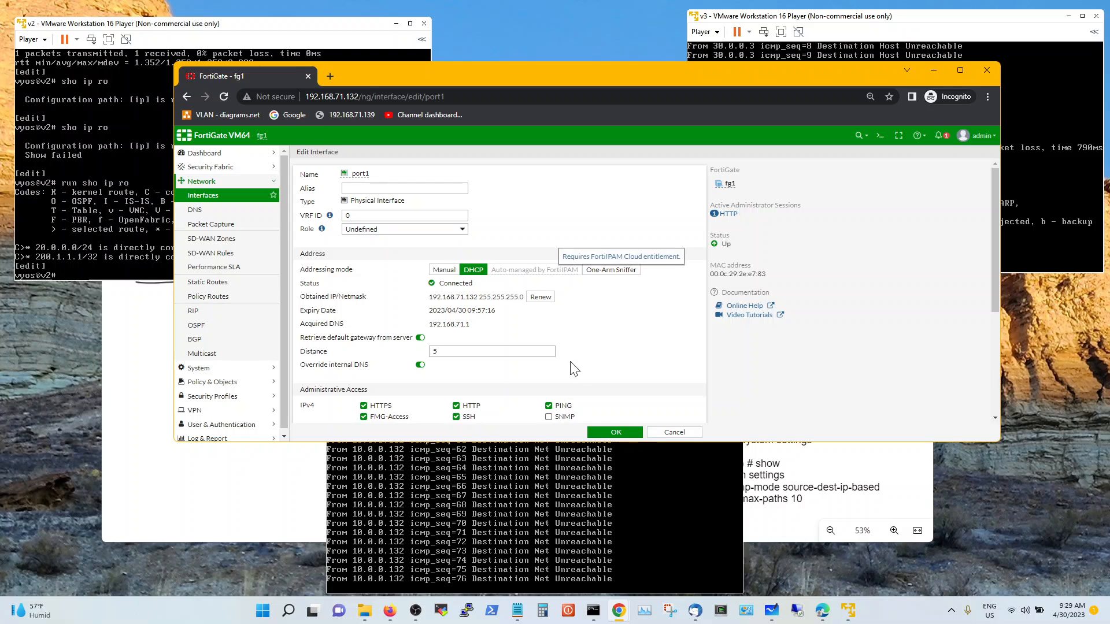
left_click(681, 435)
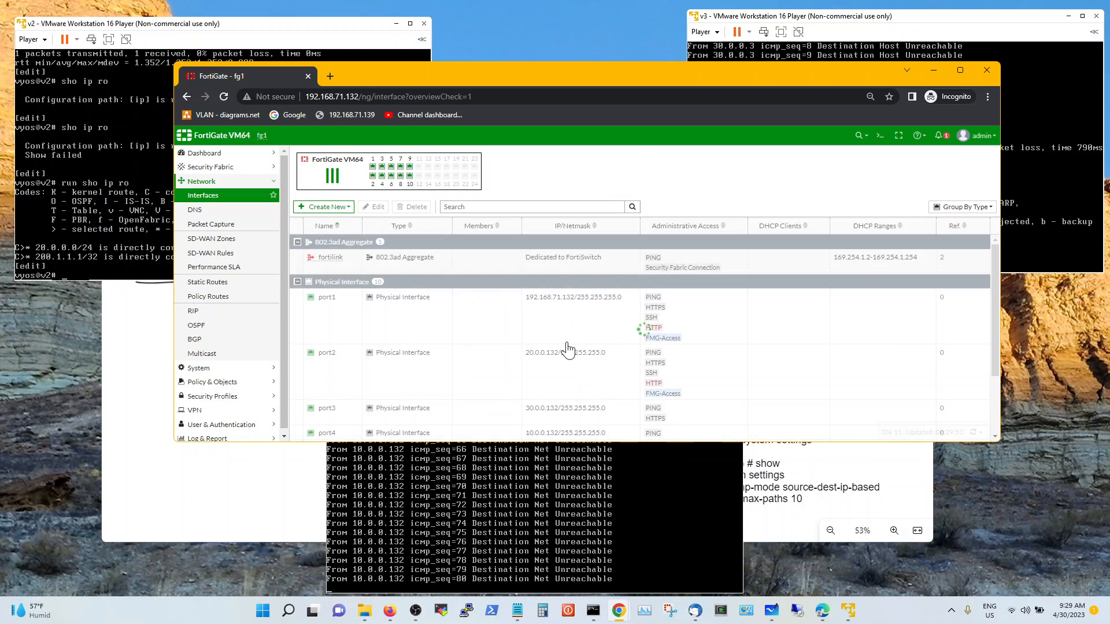
scroll(497, 351, "down", 1)
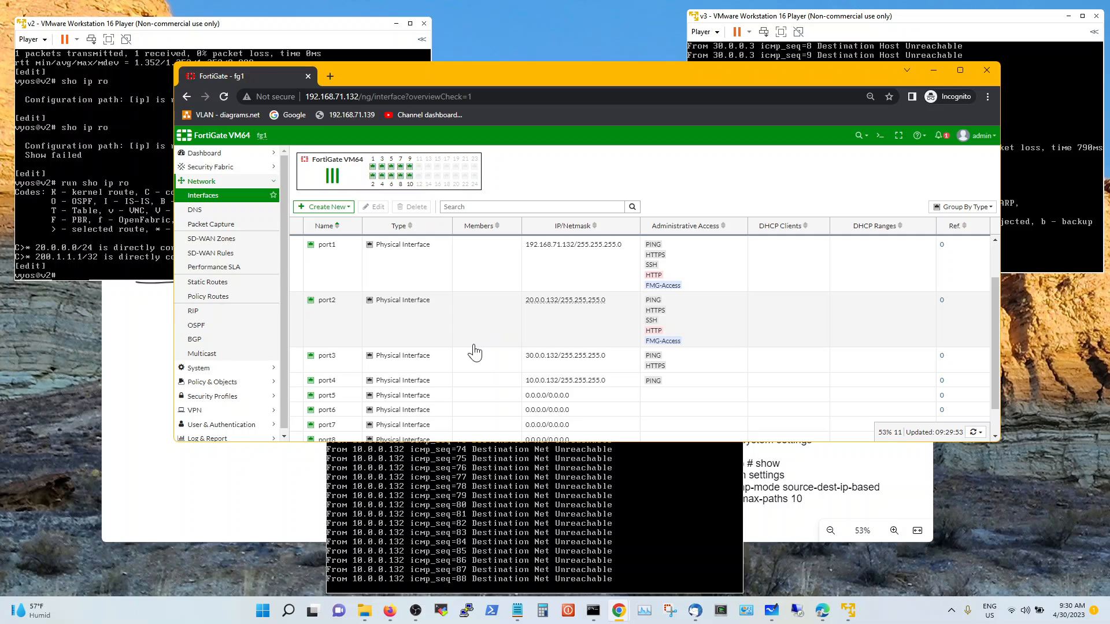
scroll(475, 352, "down", 1)
scroll(474, 352, "down", 1)
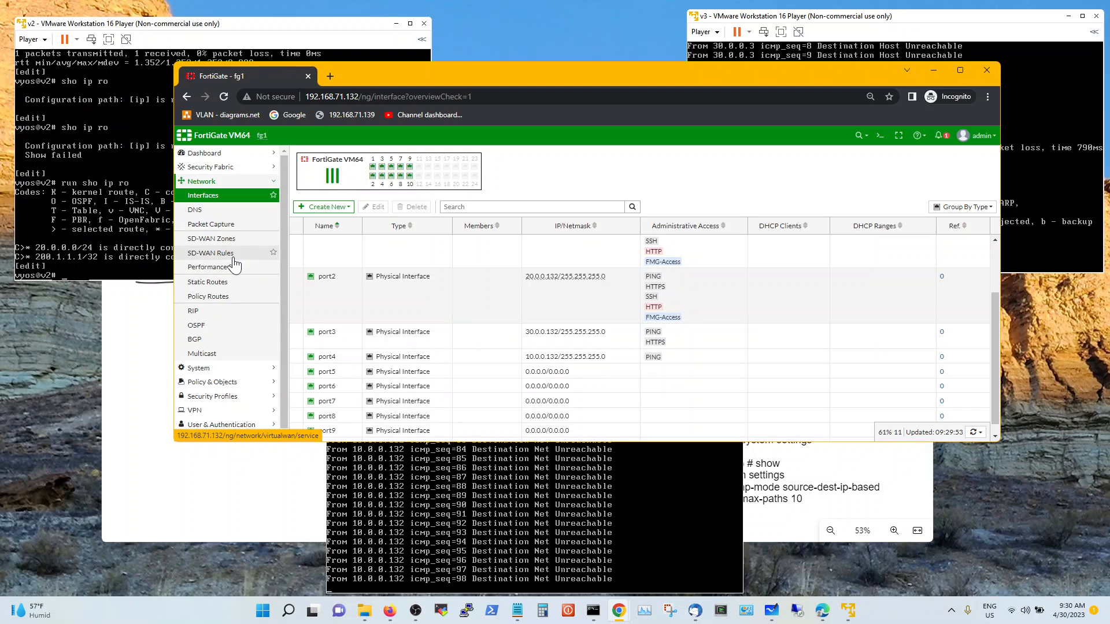
Start a new firewall policy and name it lan-to-internet
left_click(213, 382)
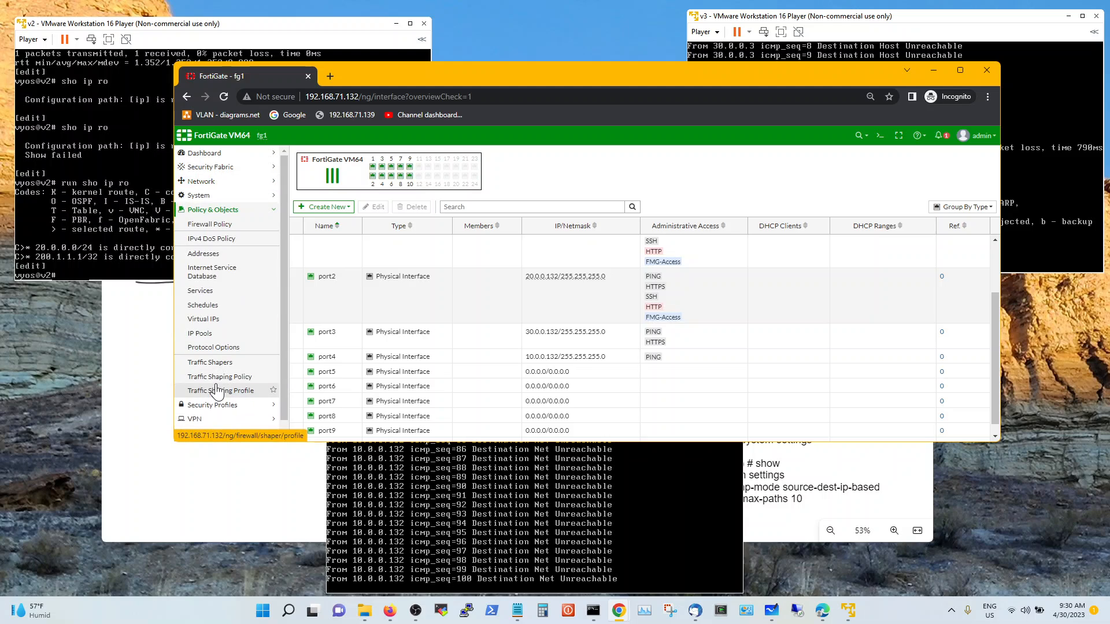
left_click(237, 225)
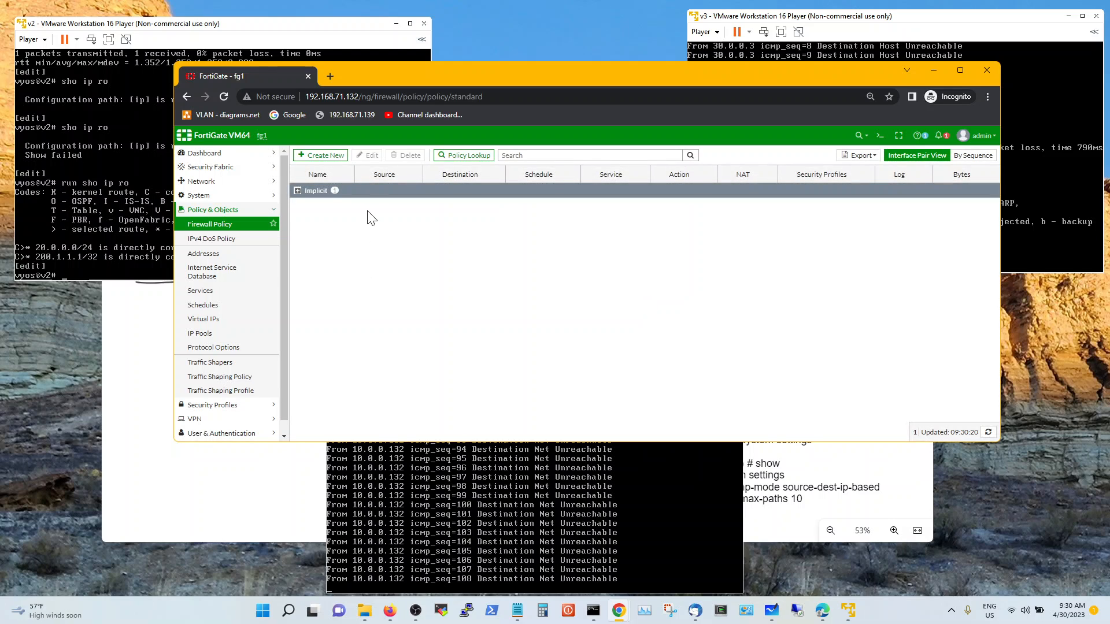
left_click(335, 157)
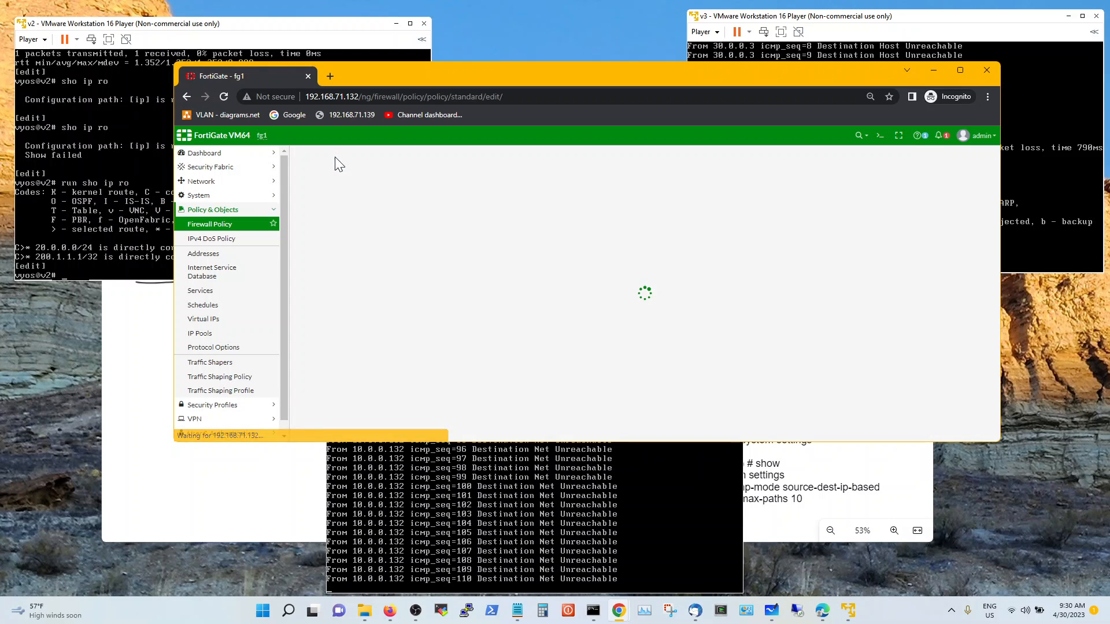
left_click(437, 181)
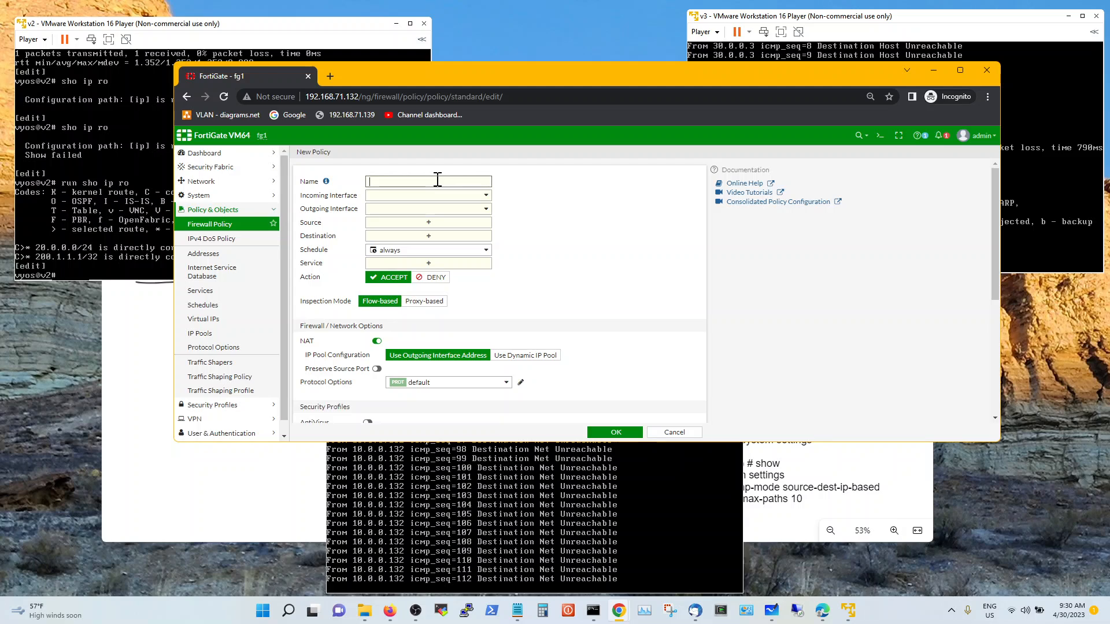
type("lan-")
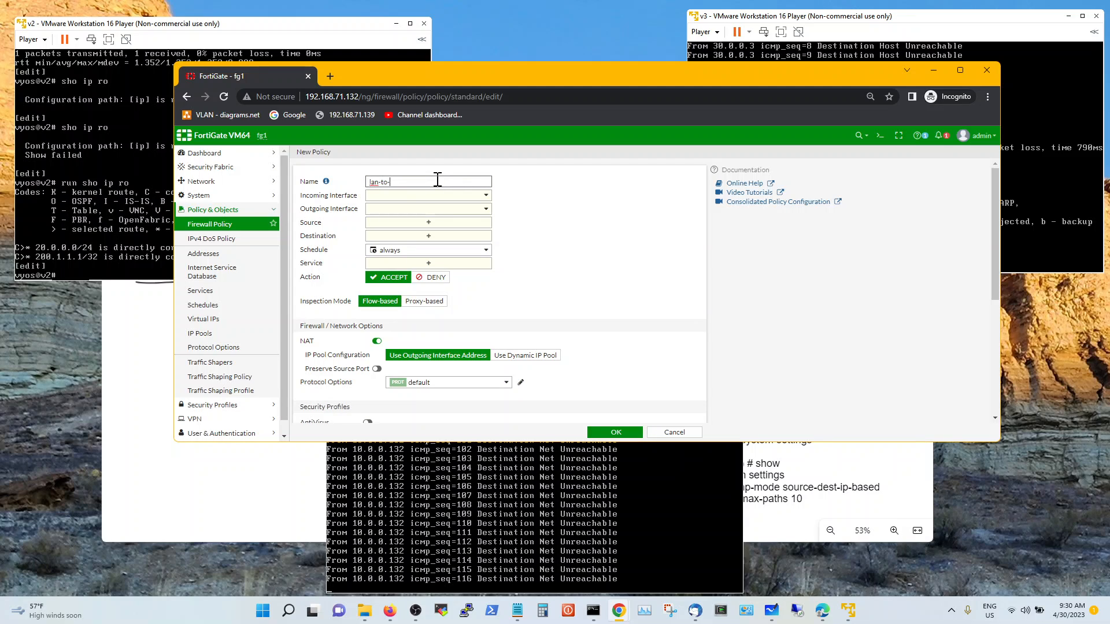
type("to-internet")
Set the policy's incoming interface to port4
left_click(446, 195)
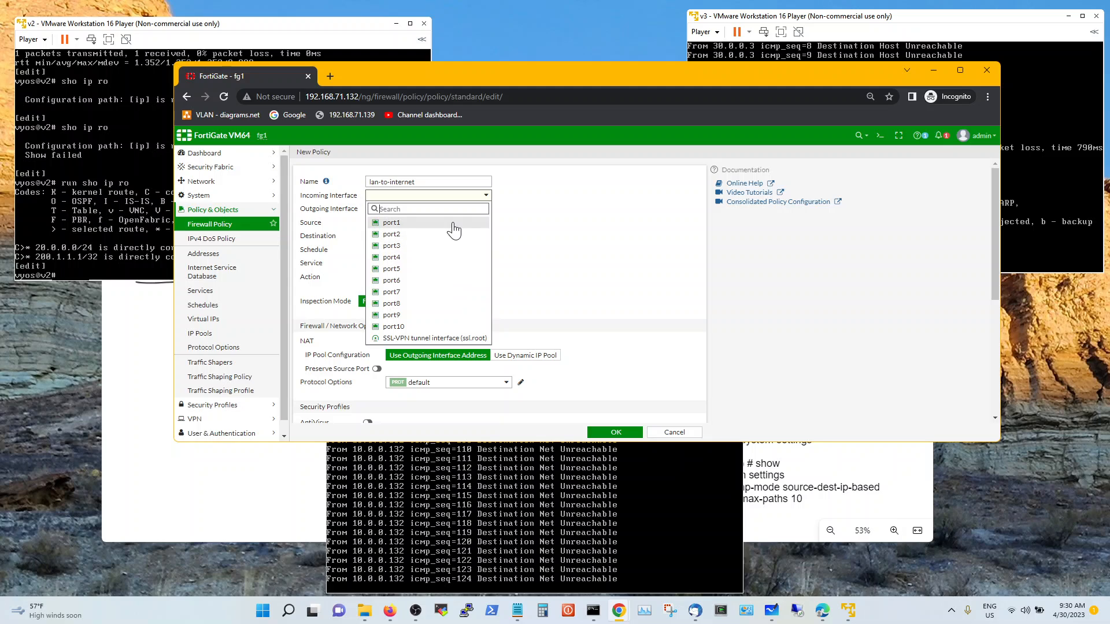
mouse_move(447, 270)
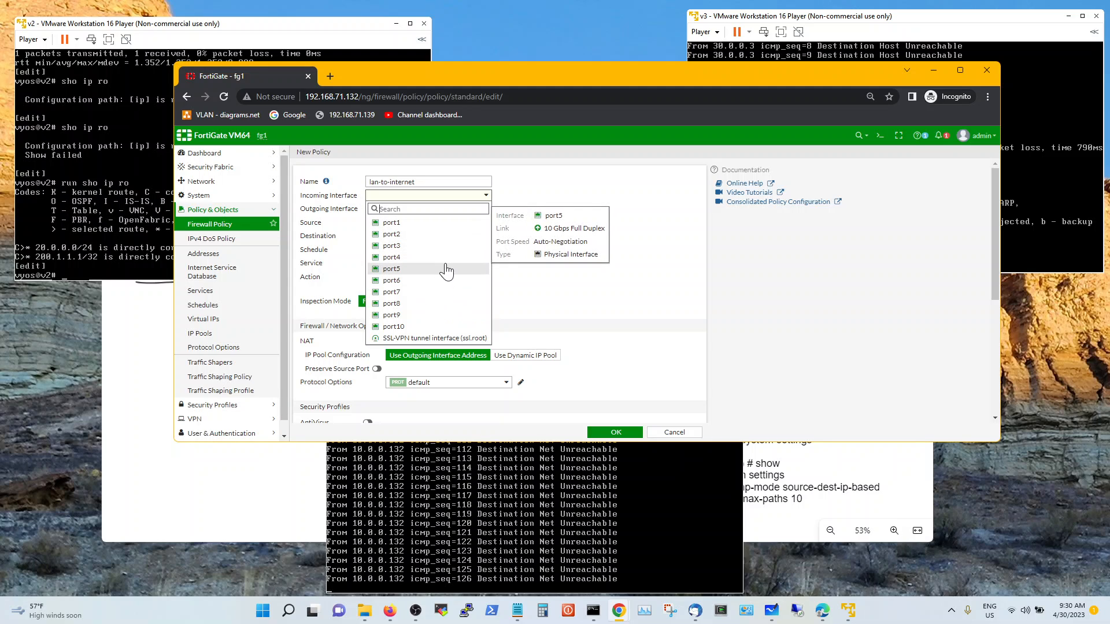
left_click(447, 259)
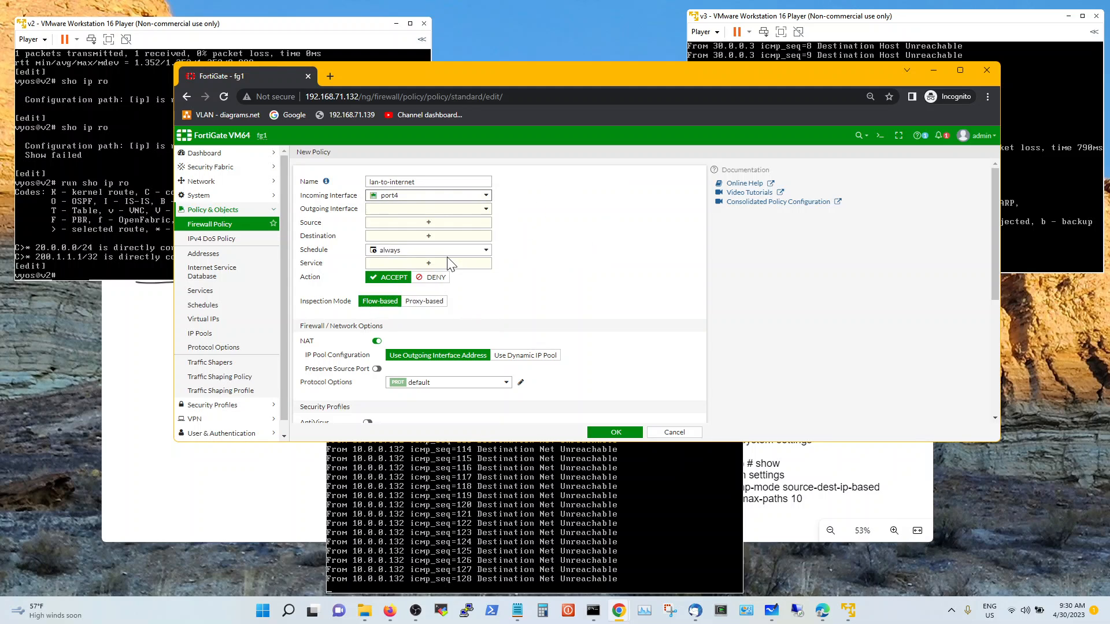
left_click(473, 196)
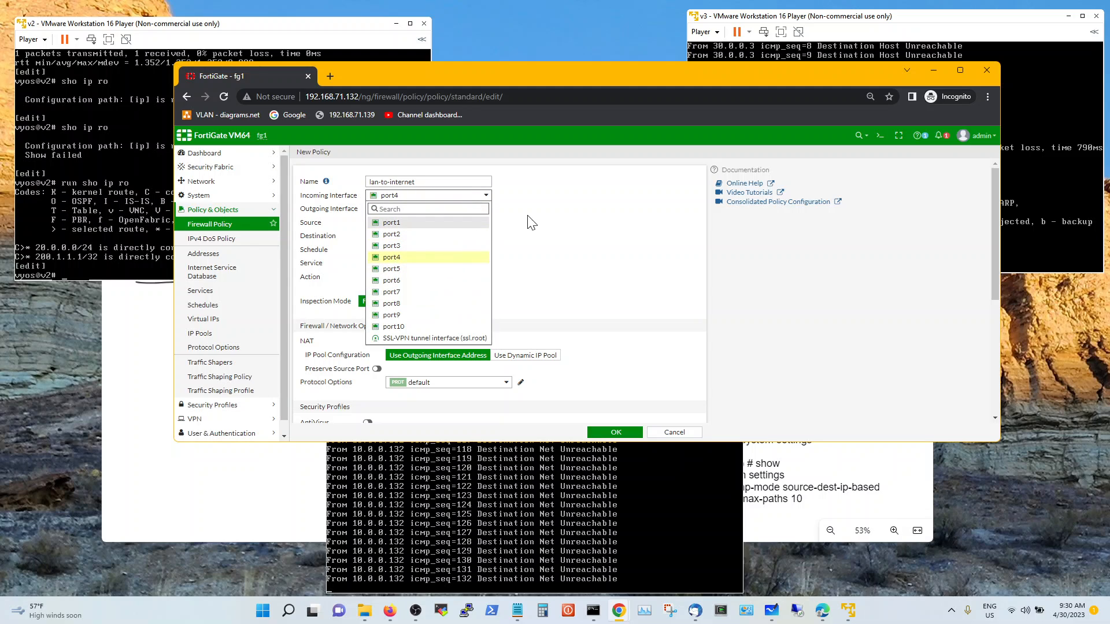
left_click(545, 223)
mouse_move(462, 198)
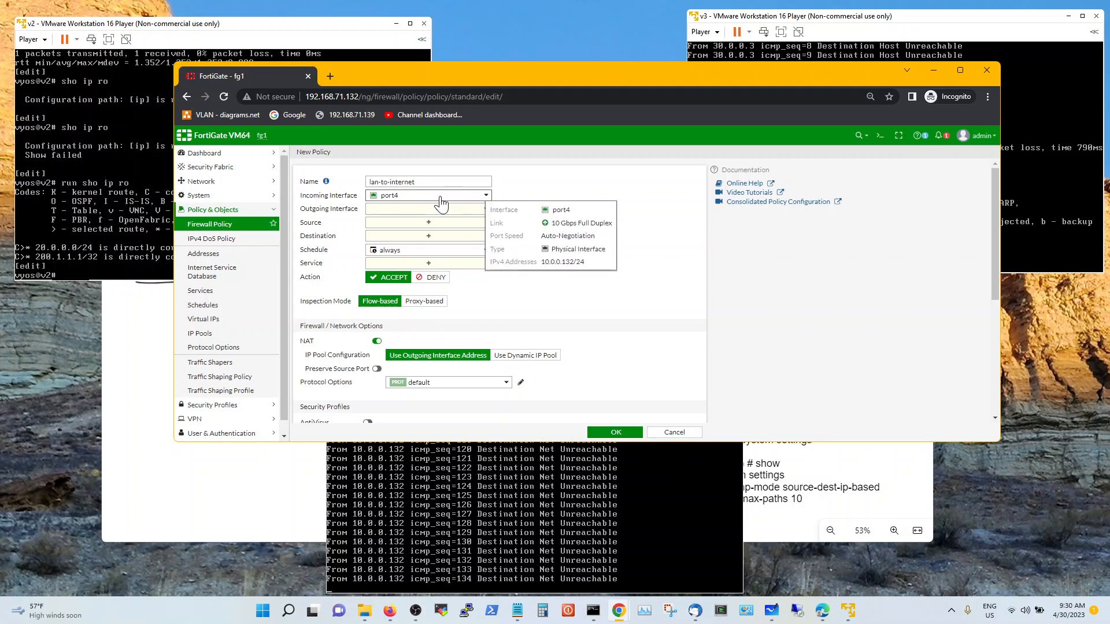
Set the outgoing interface to port2, then leave the form unsaved for the policy list
left_click(399, 209)
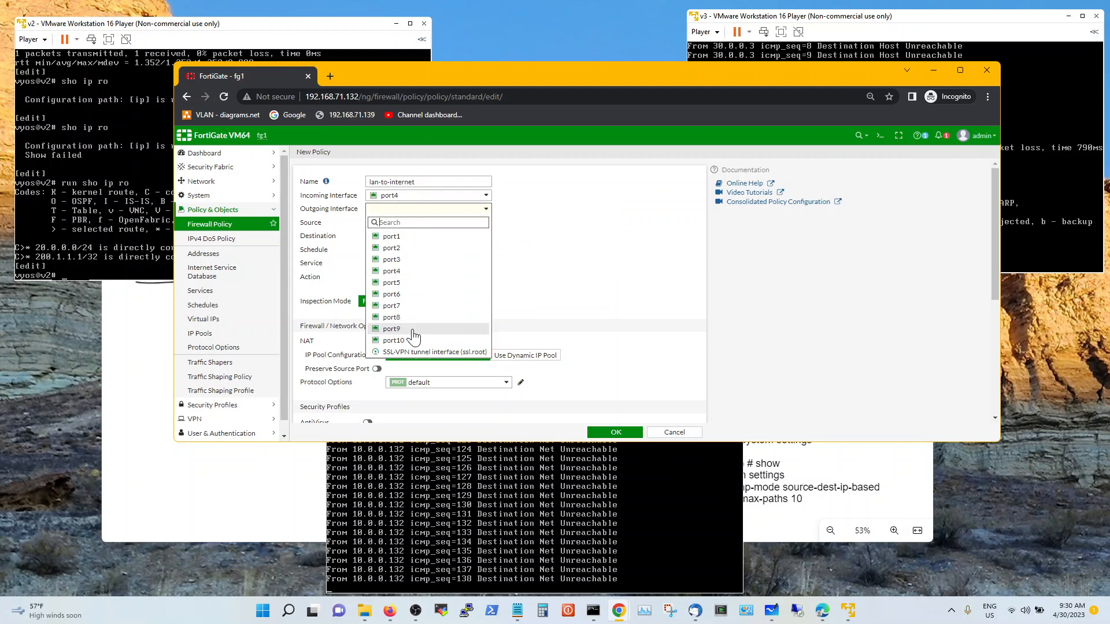
mouse_move(428, 261)
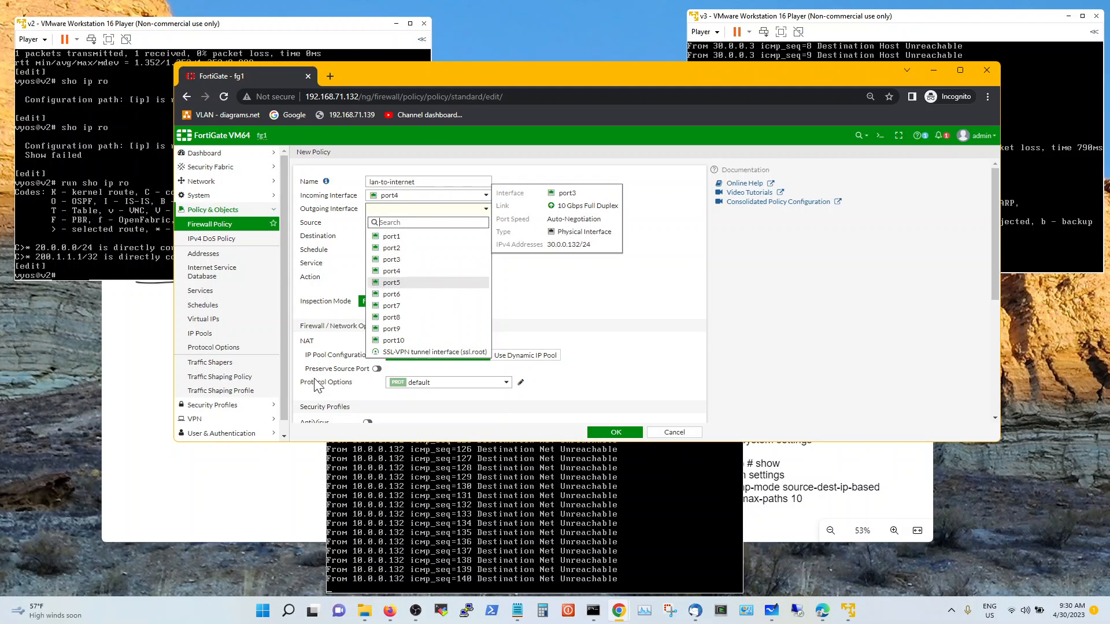
left_click(175, 535)
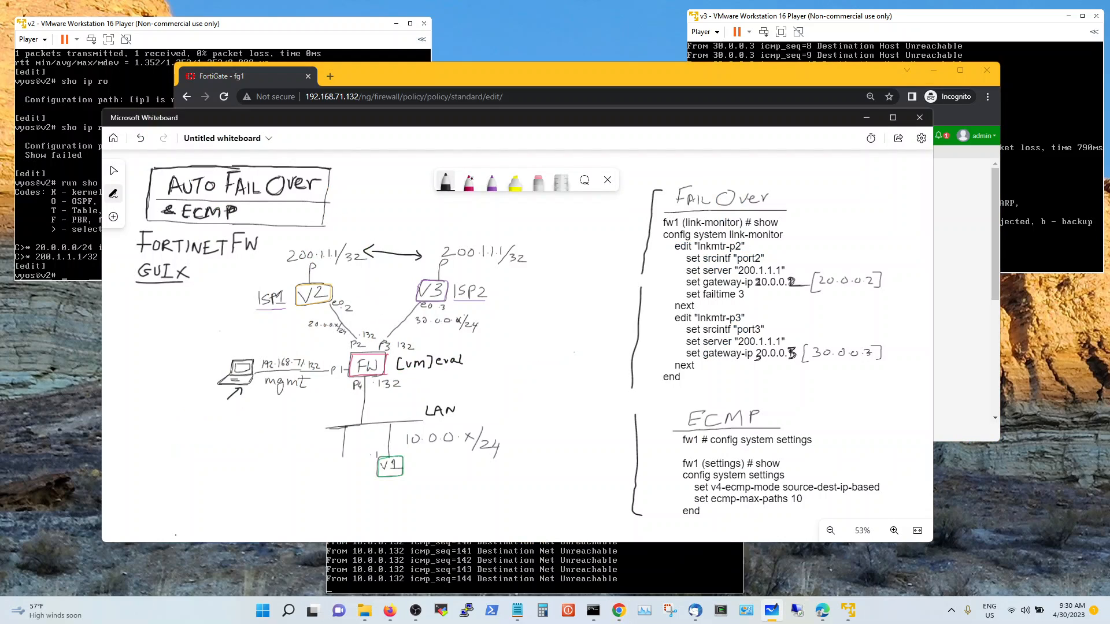
left_click(494, 78)
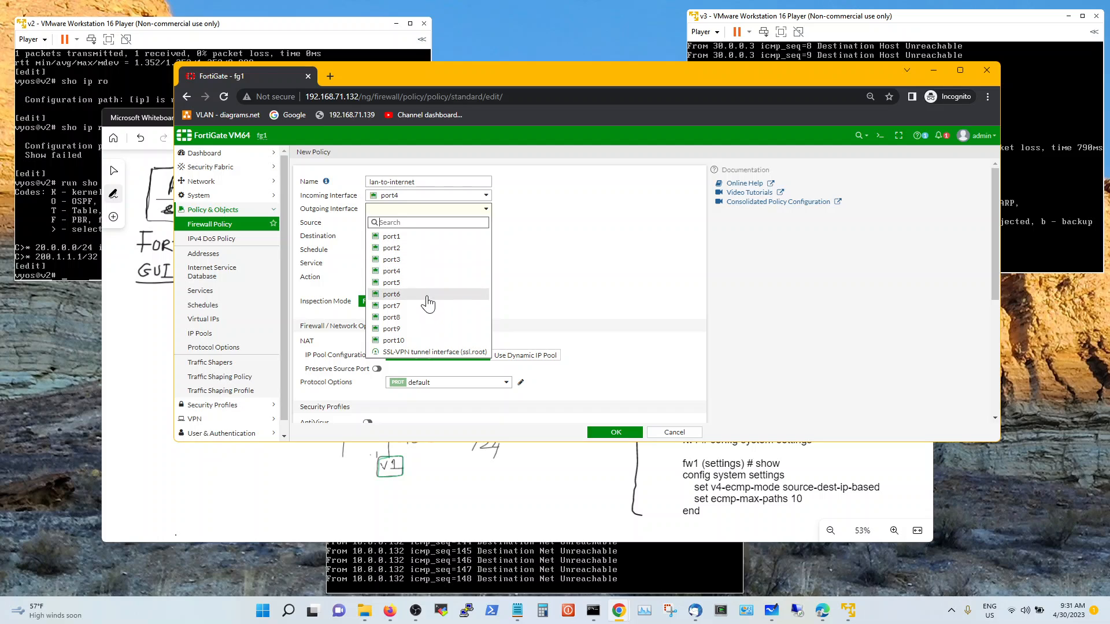
left_click(428, 248)
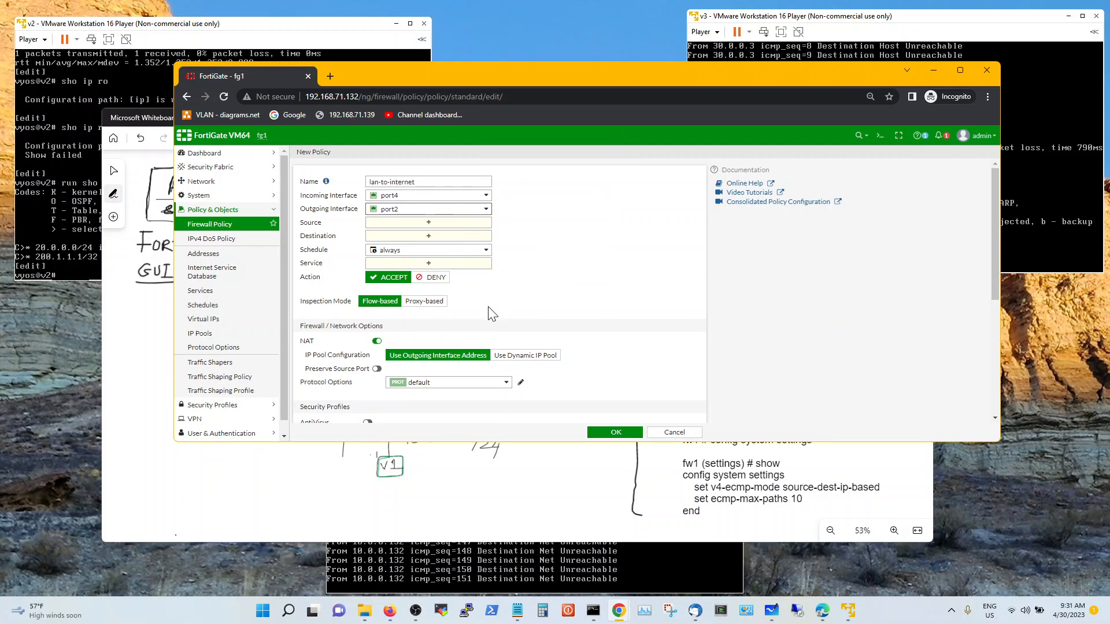
left_click(670, 433)
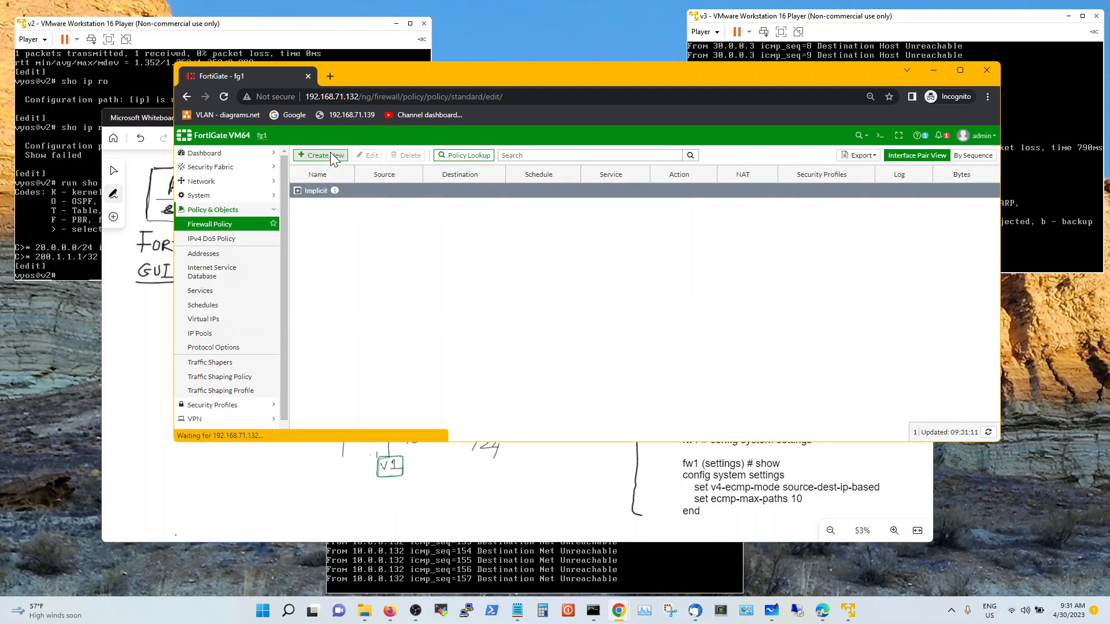
left_click(330, 155)
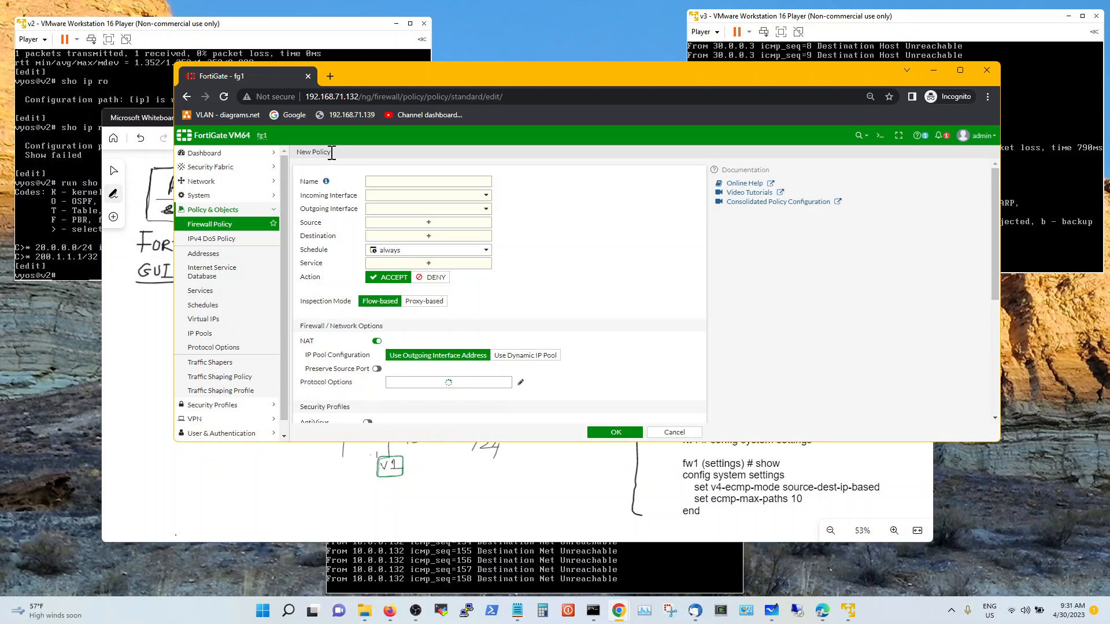
left_click(131, 512)
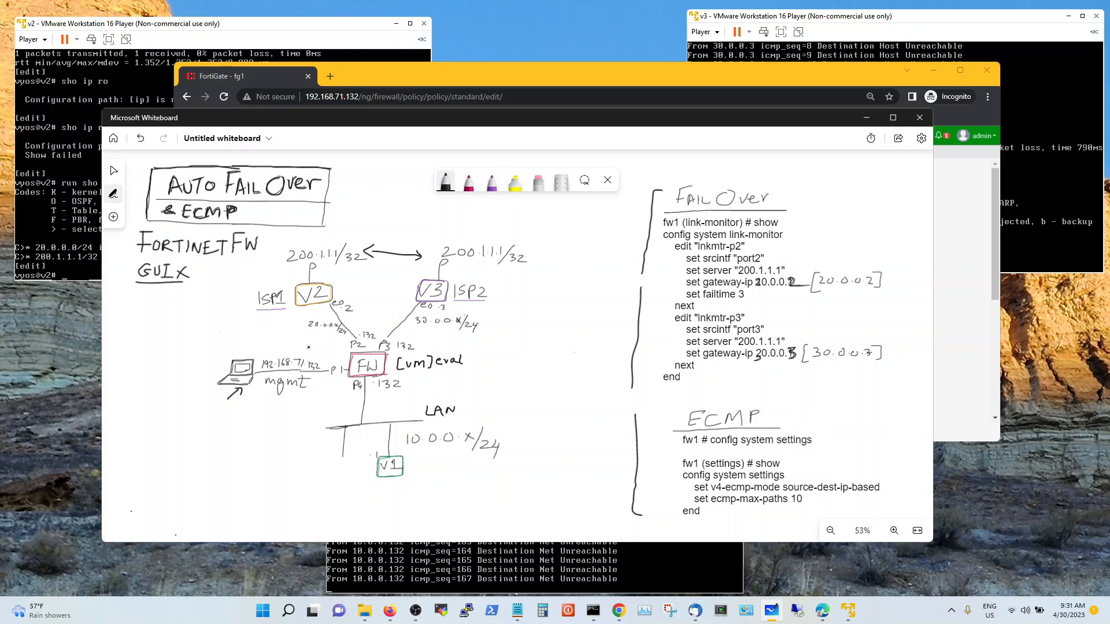
left_click_drag(309, 347, 346, 347)
left_click(443, 184)
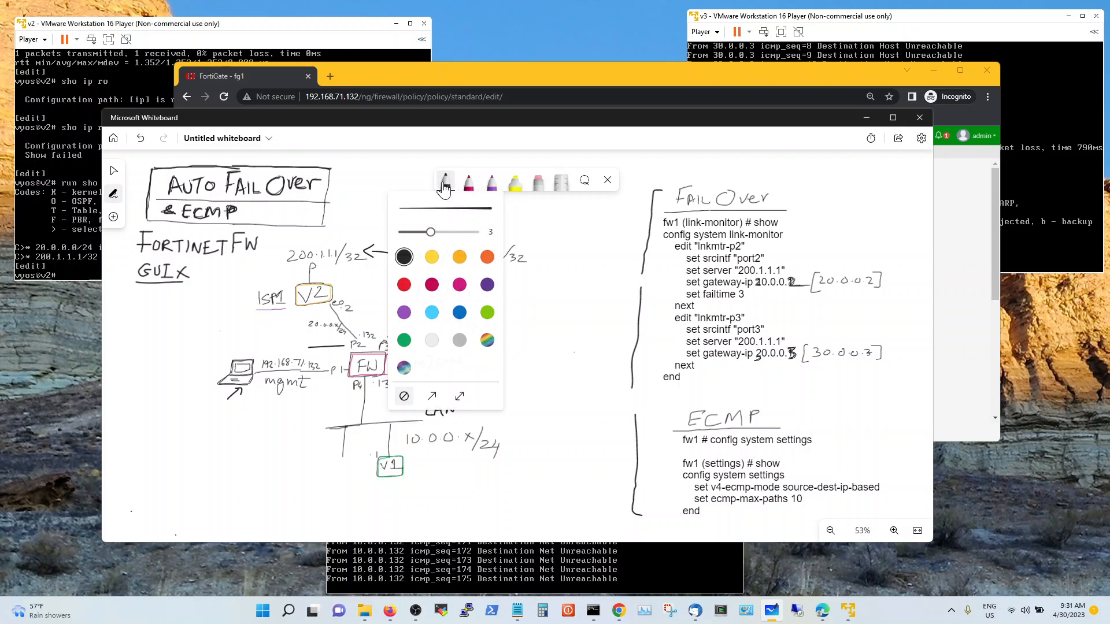
left_click(444, 182)
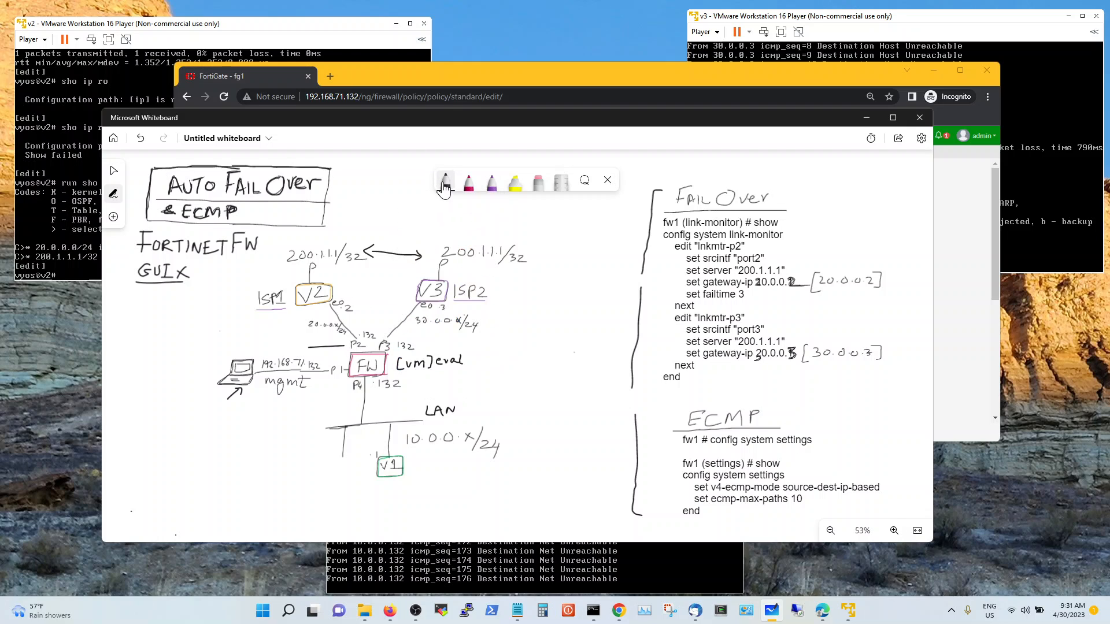
left_click(610, 71)
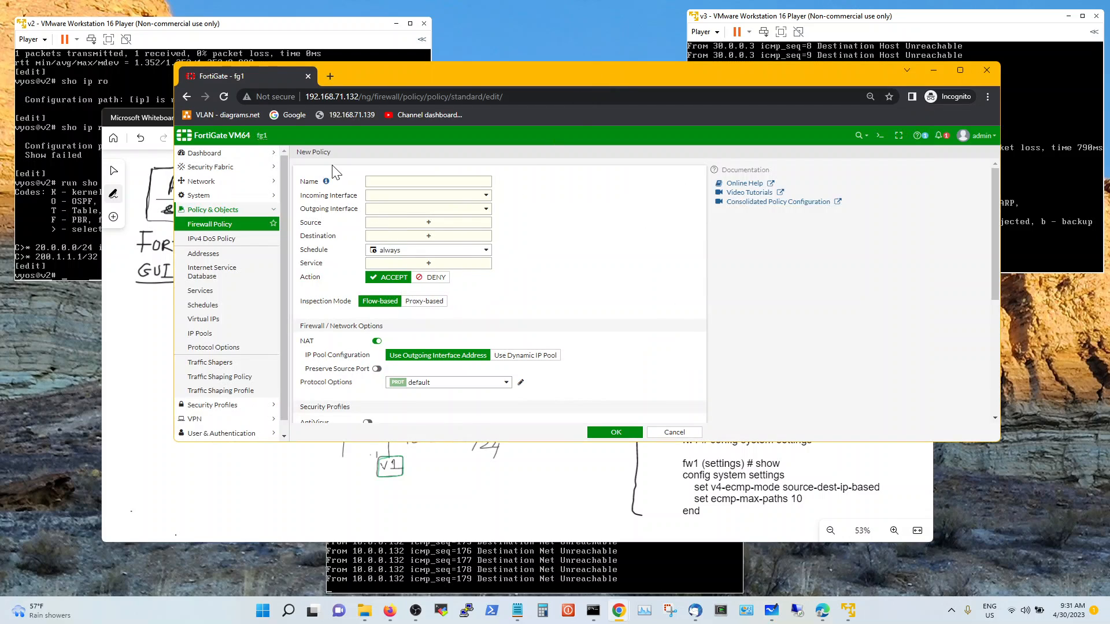
left_click(673, 433)
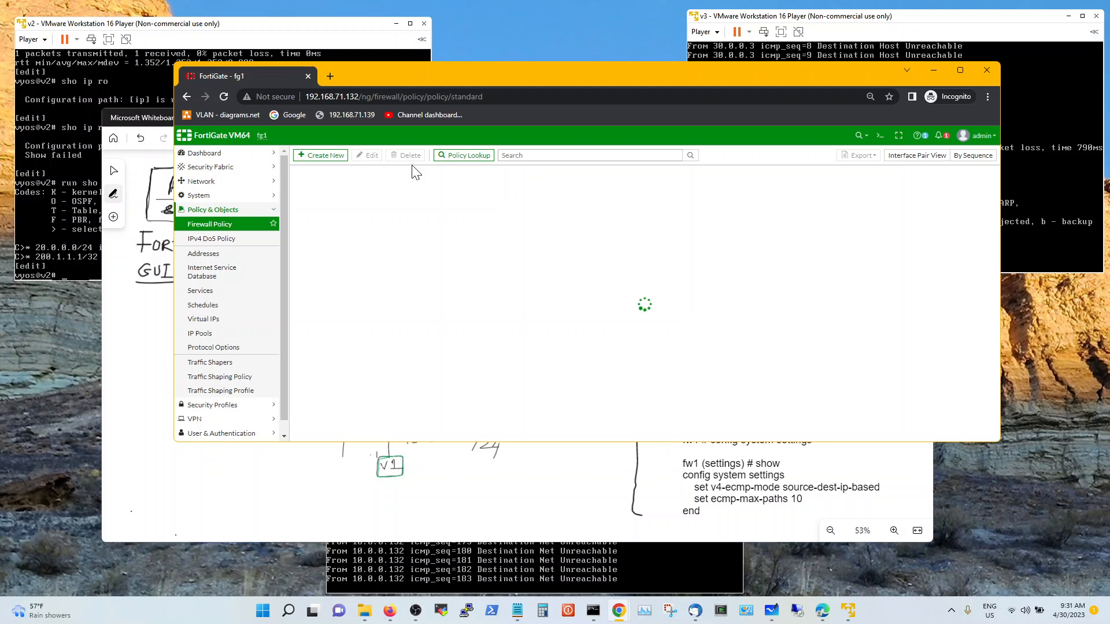
Under Network > Interfaces, create zone 'ISP-Zone' with members port3 and port4
left_click(238, 181)
left_click(237, 195)
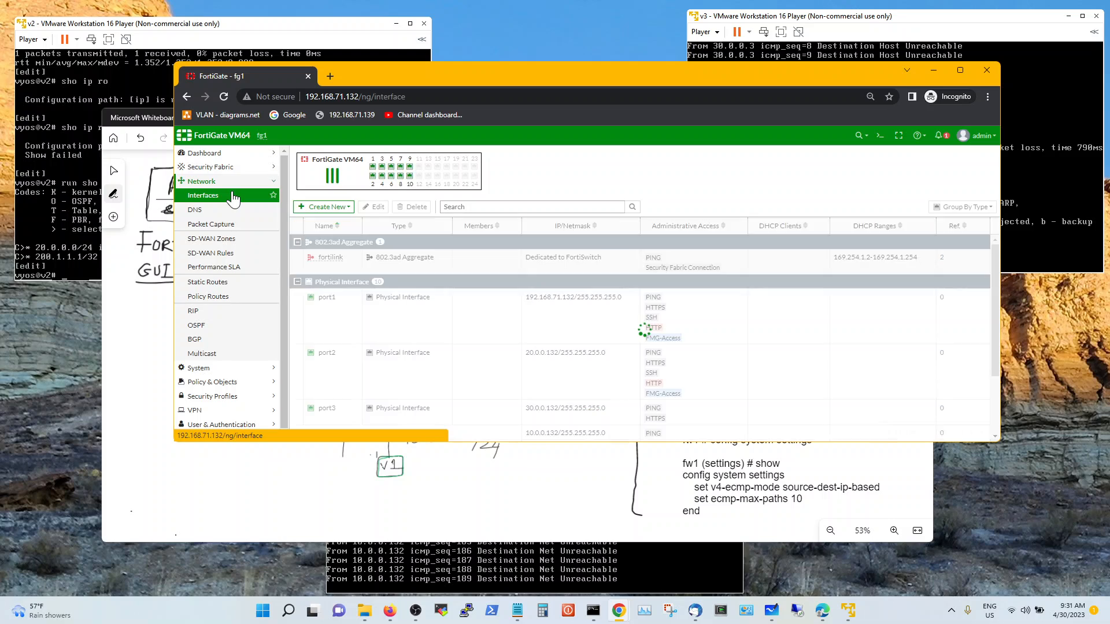
left_click(334, 207)
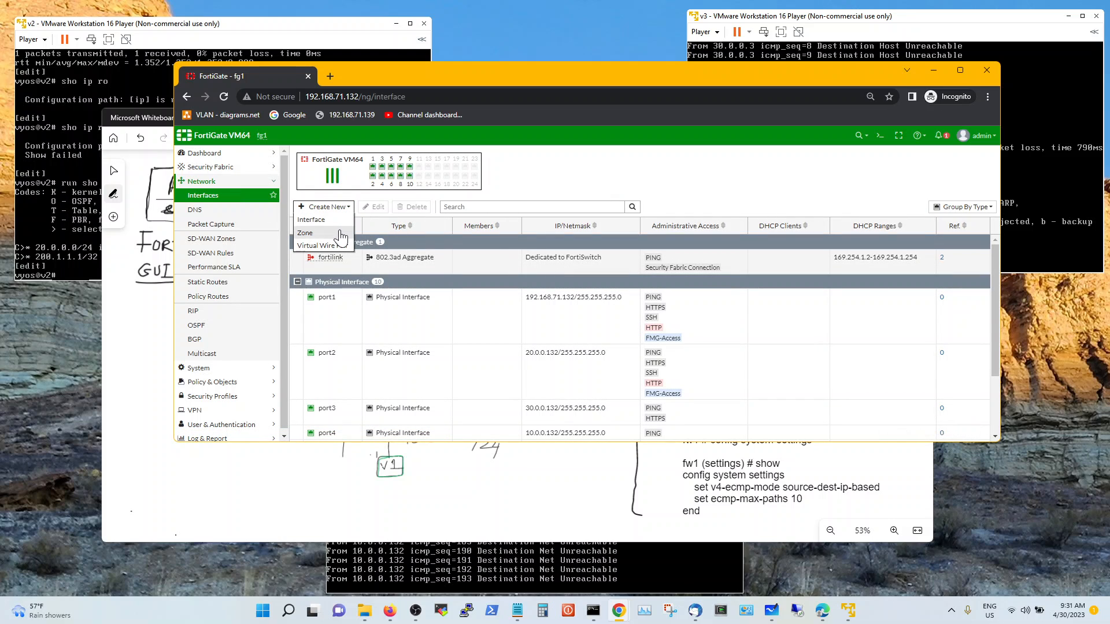
left_click(339, 232)
left_click(444, 172)
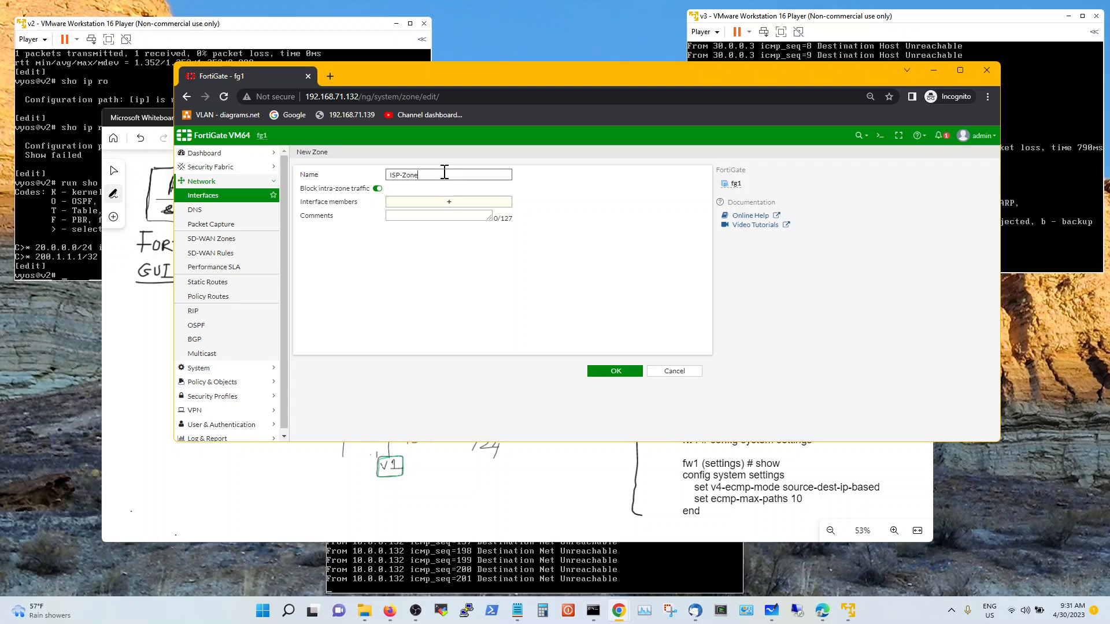
left_click(451, 203)
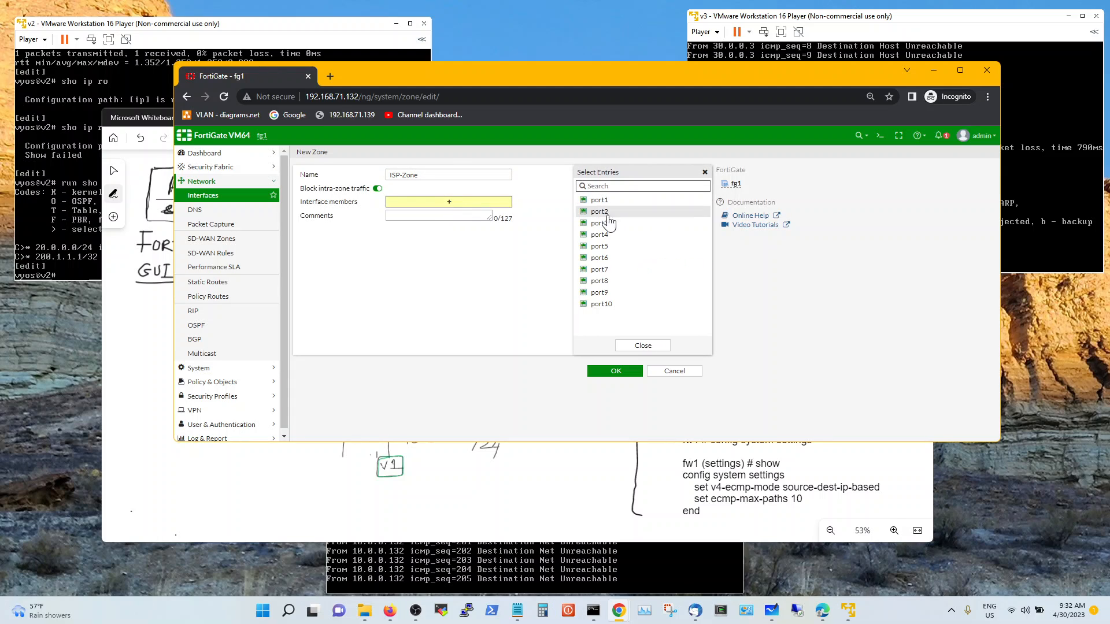
left_click(617, 225)
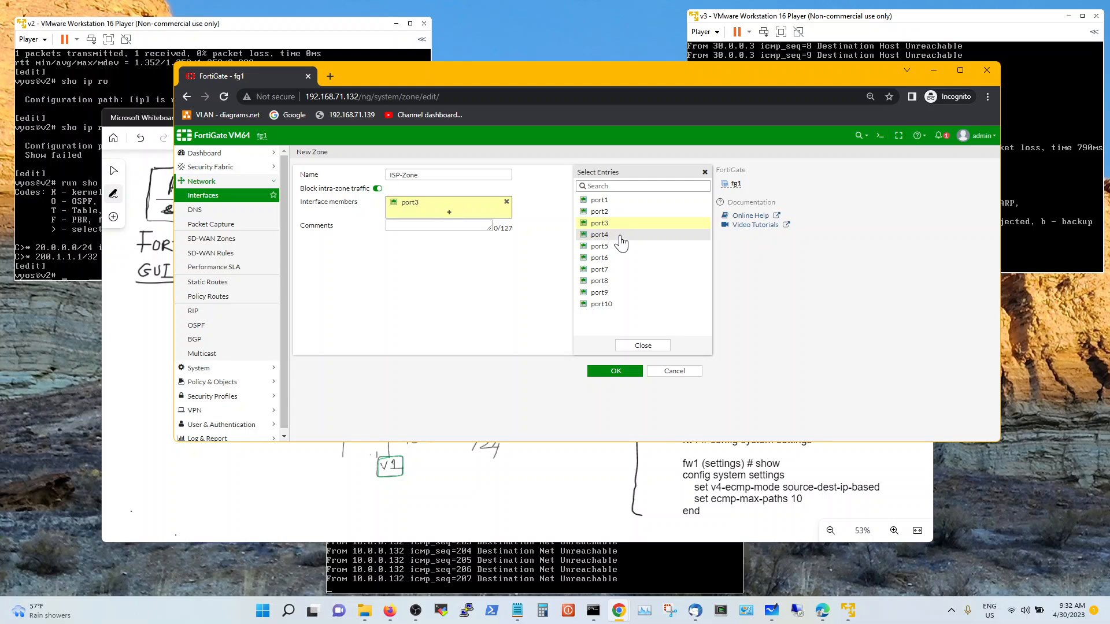
left_click(620, 237)
left_click(644, 347)
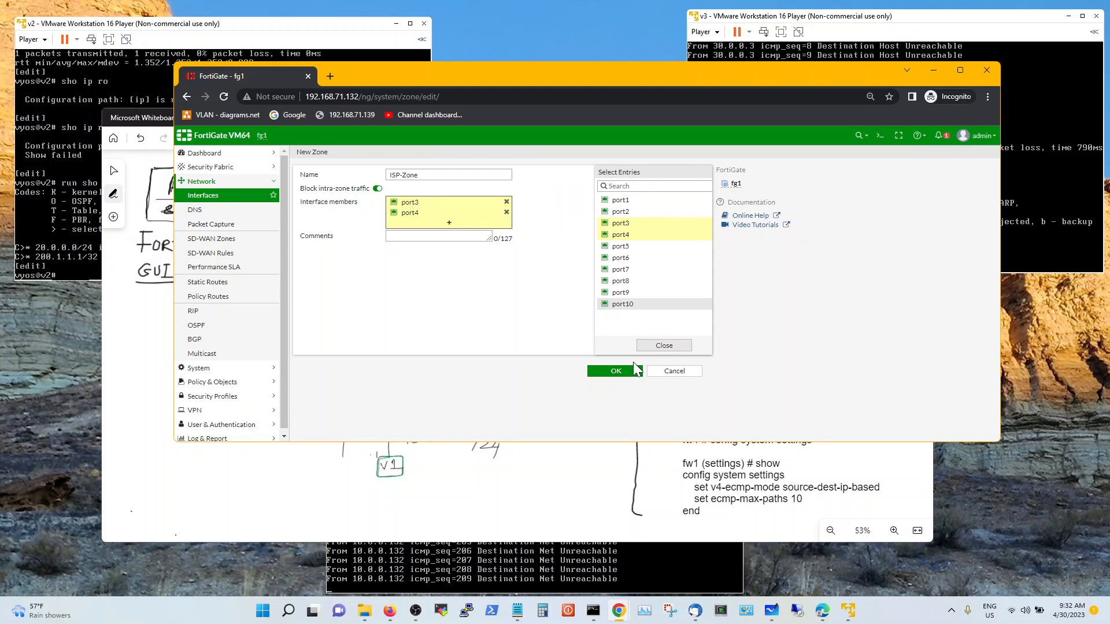
left_click(616, 372)
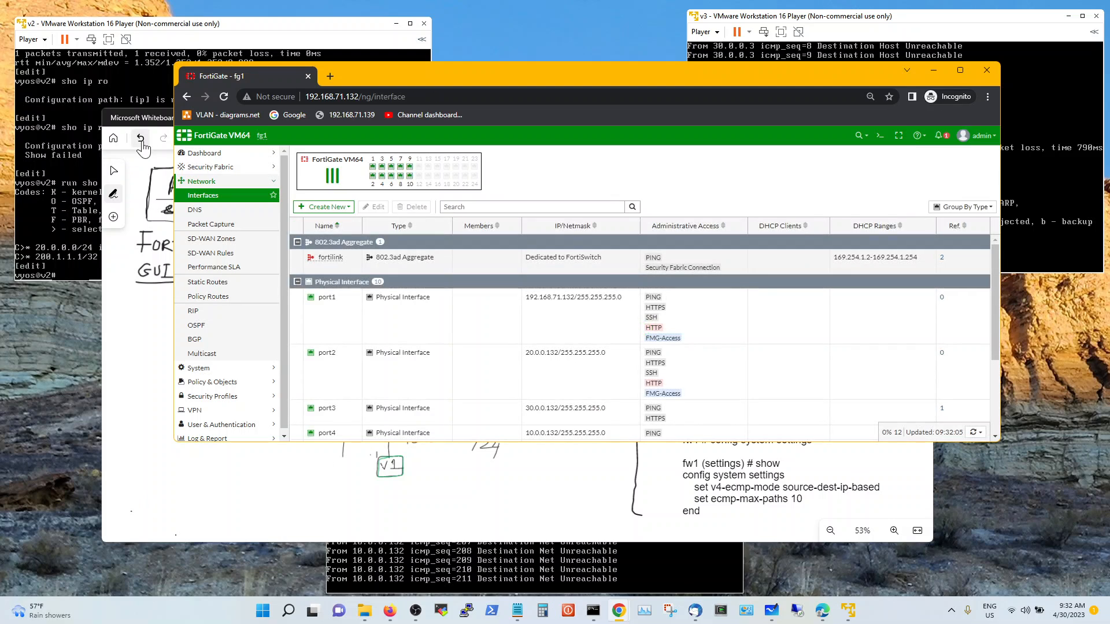
Edit ISP-Zone to drop port4 and add port2, leaving members port2 and port3
left_click(159, 123)
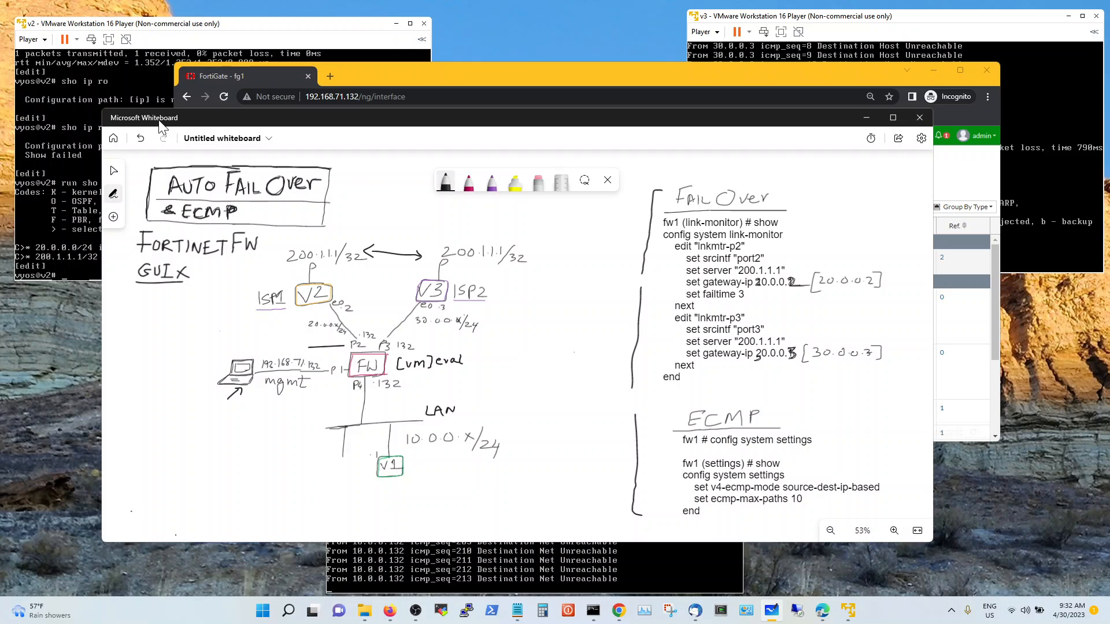
left_click(252, 84)
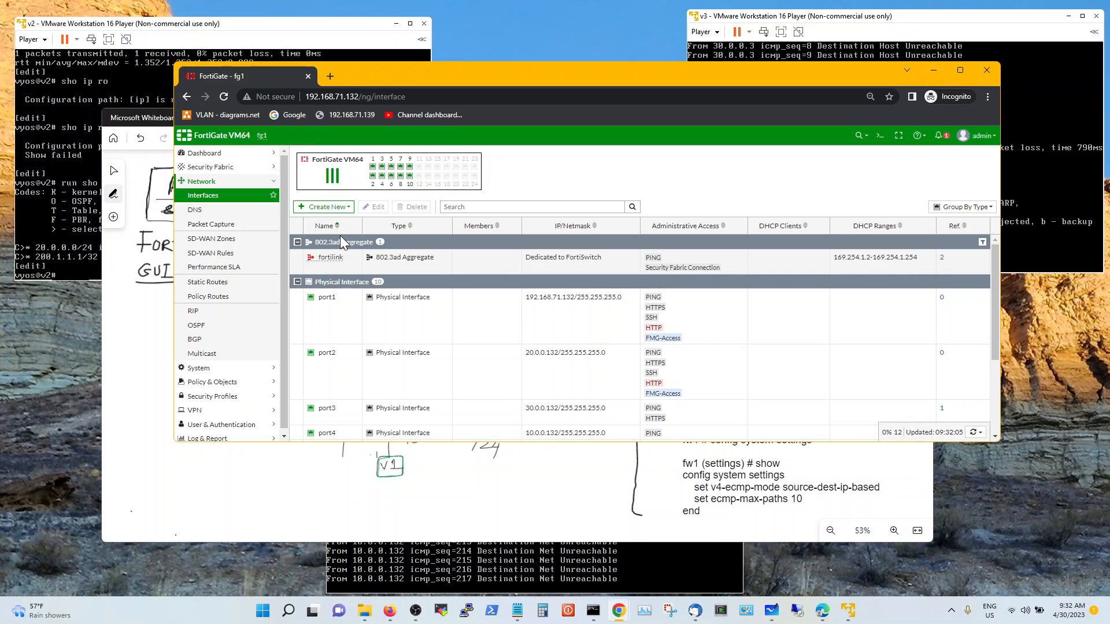
scroll(344, 324, "down", 3)
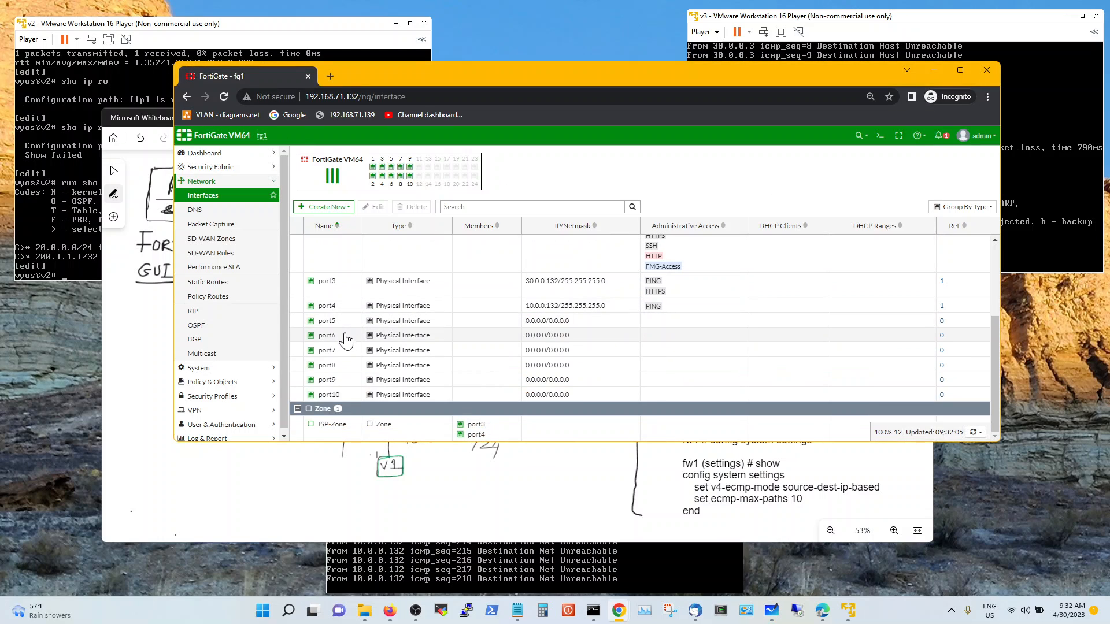
double_click(344, 426)
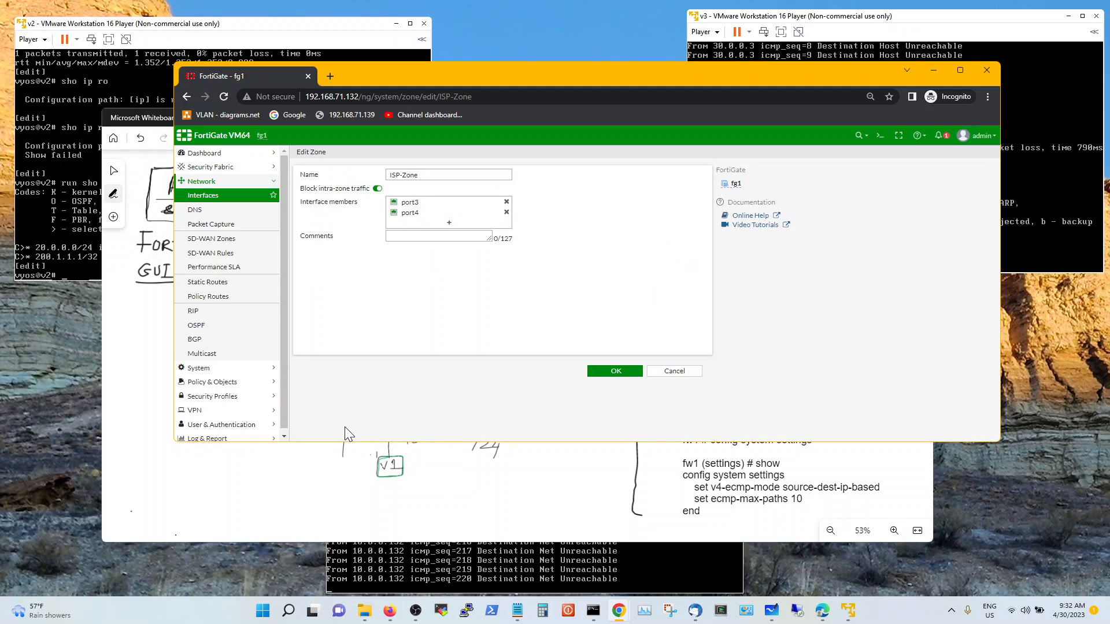
left_click(439, 220)
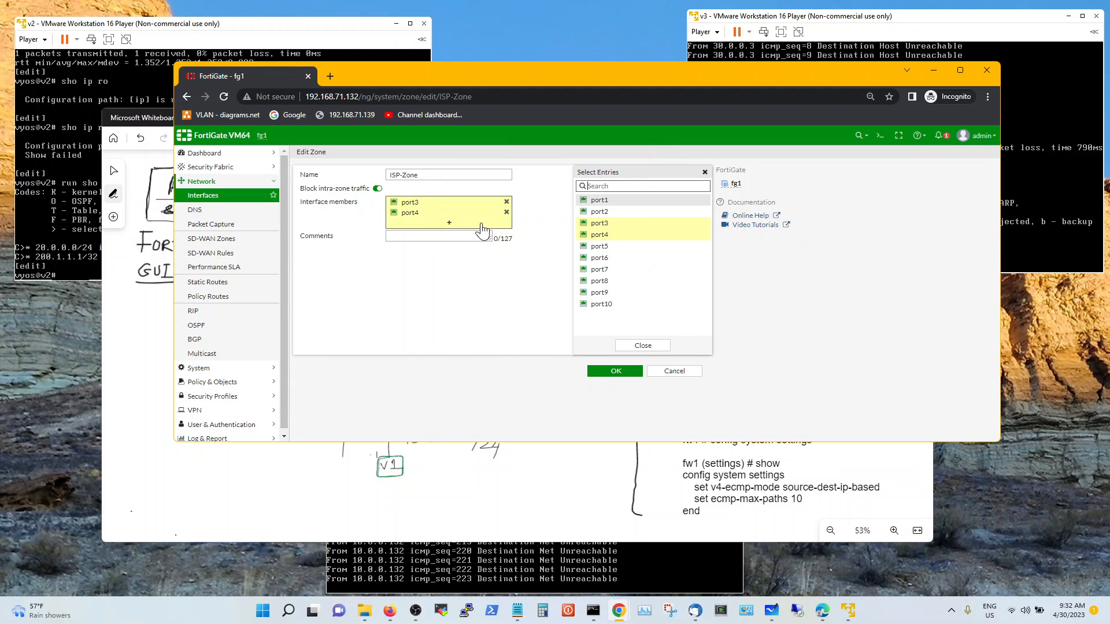
left_click(506, 214)
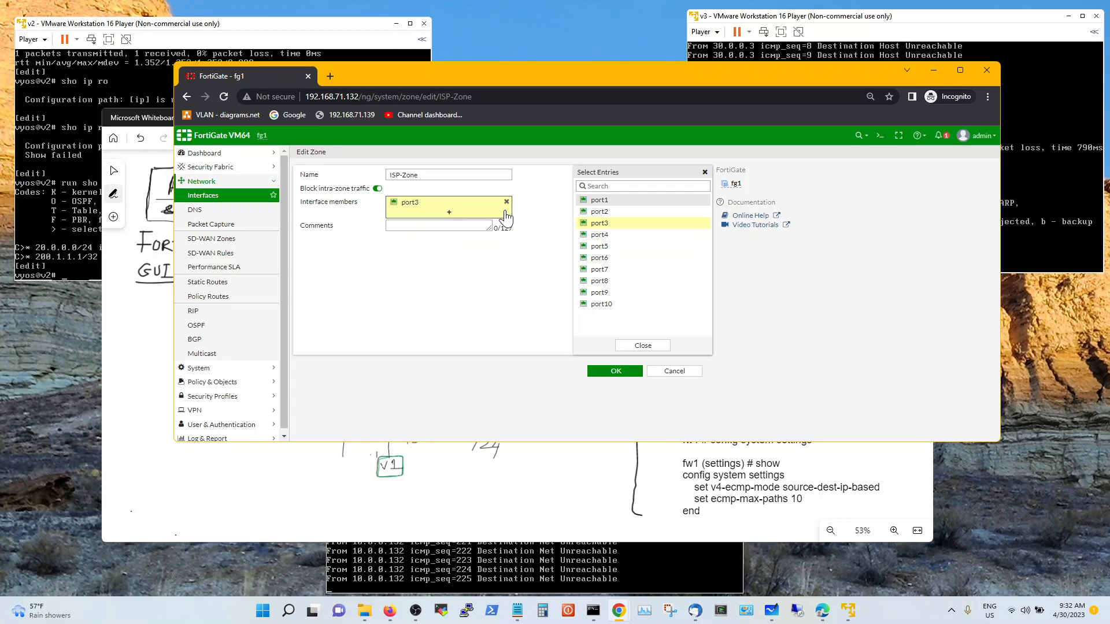
left_click(595, 212)
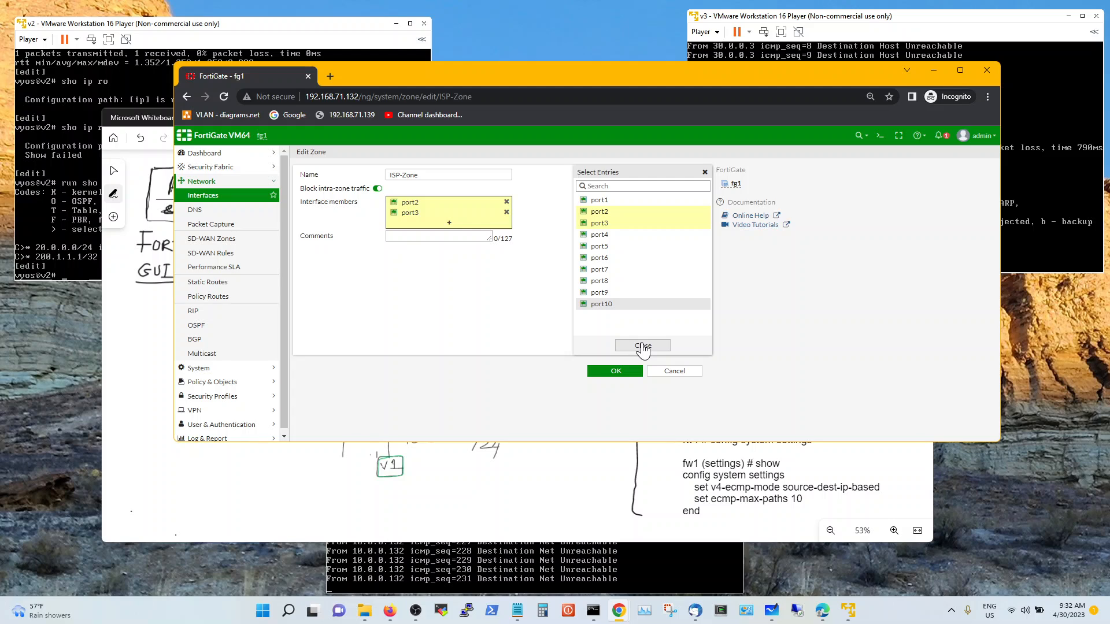
left_click(643, 346)
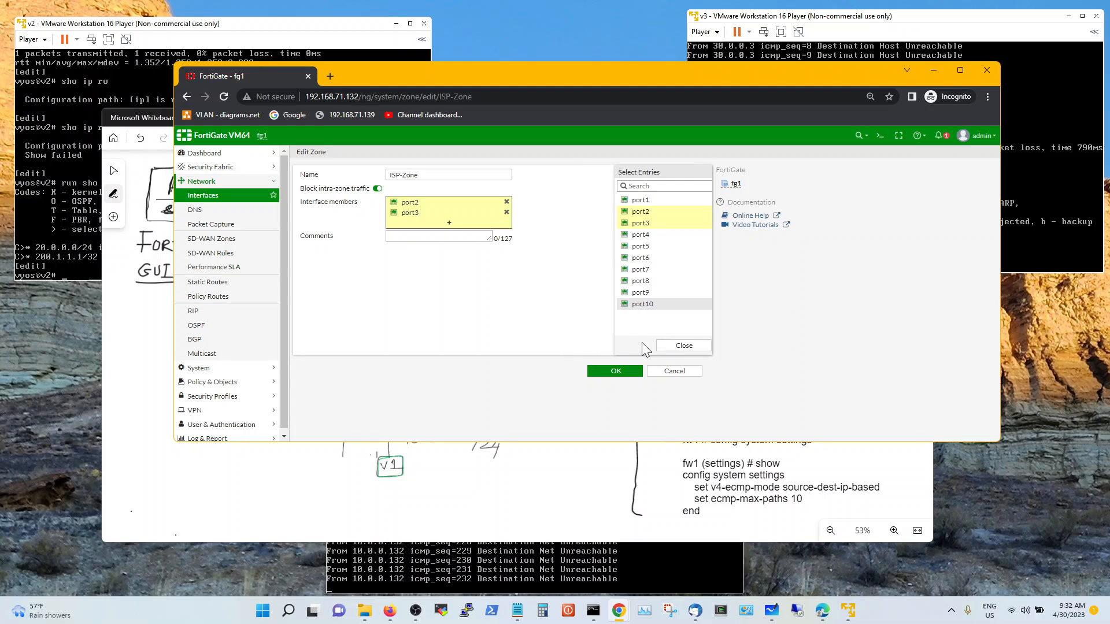
left_click(628, 375)
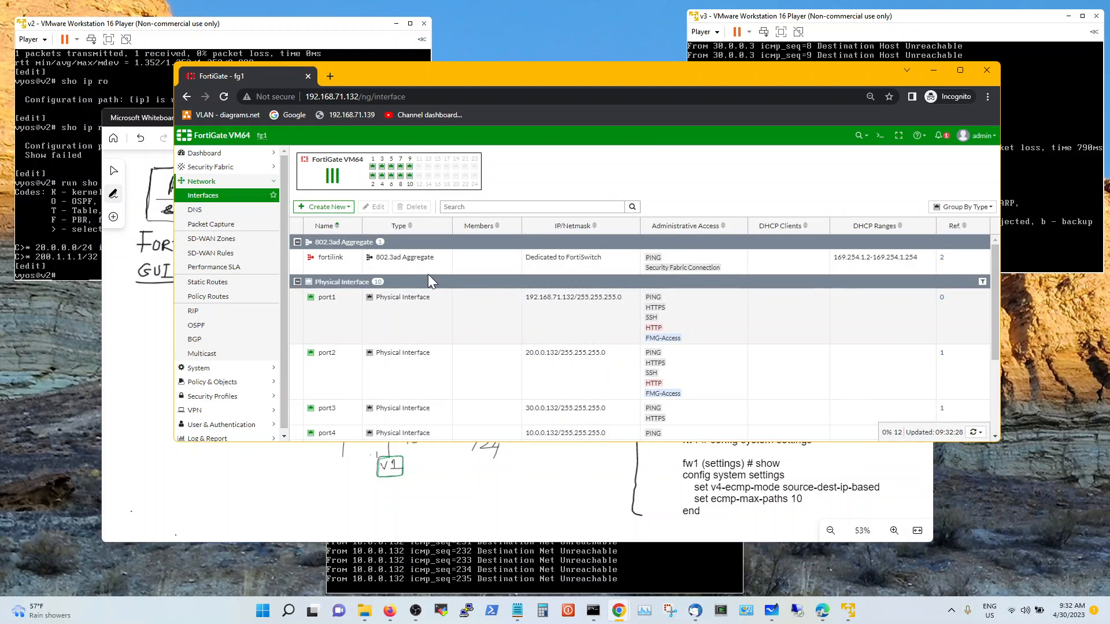
Check the Whiteboard diagram, then open Policy & Objects > Firewall Policy
left_click(169, 118)
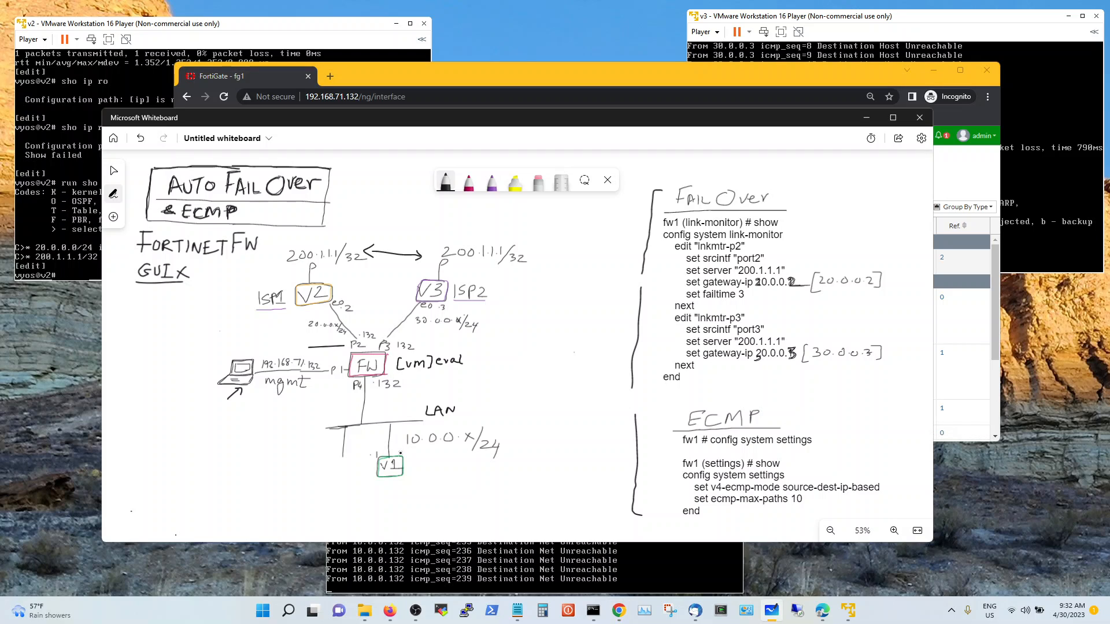
left_click(399, 81)
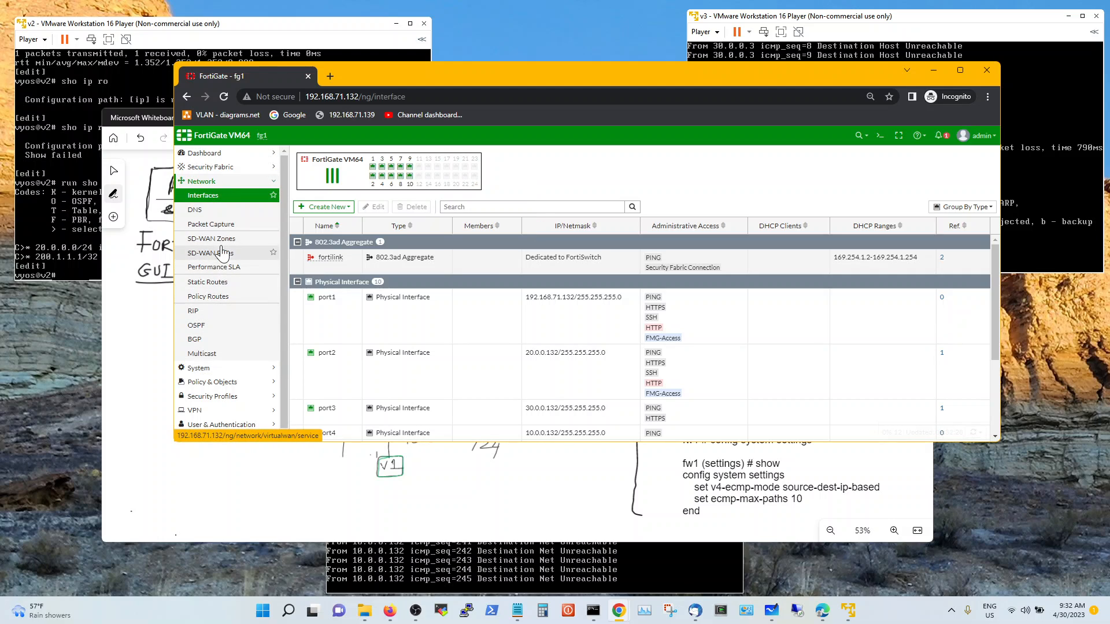
left_click(219, 382)
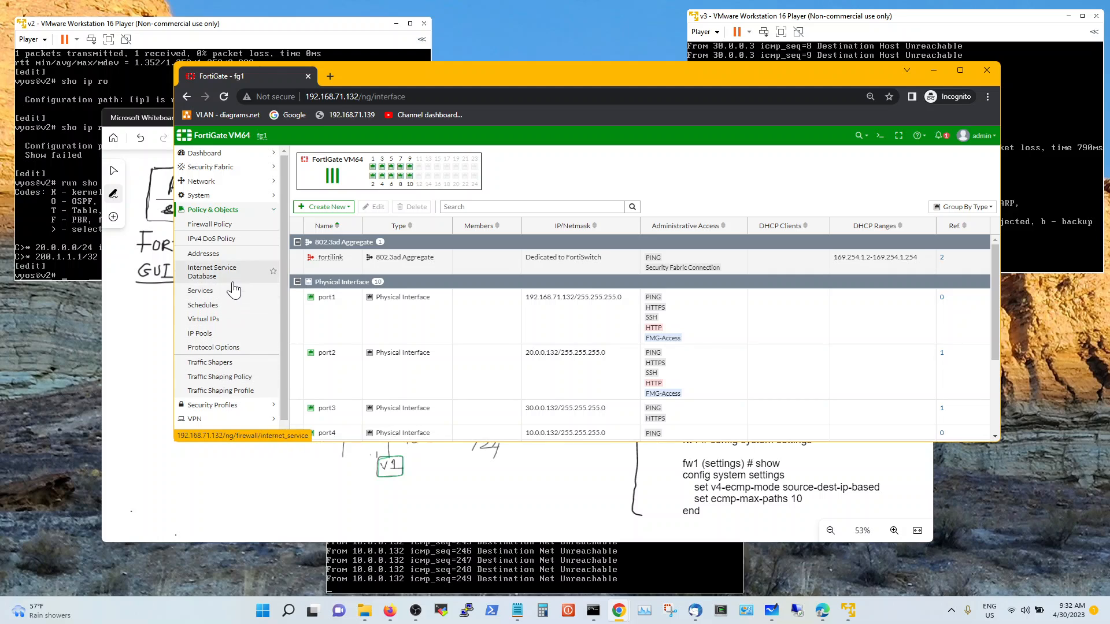
left_click(246, 226)
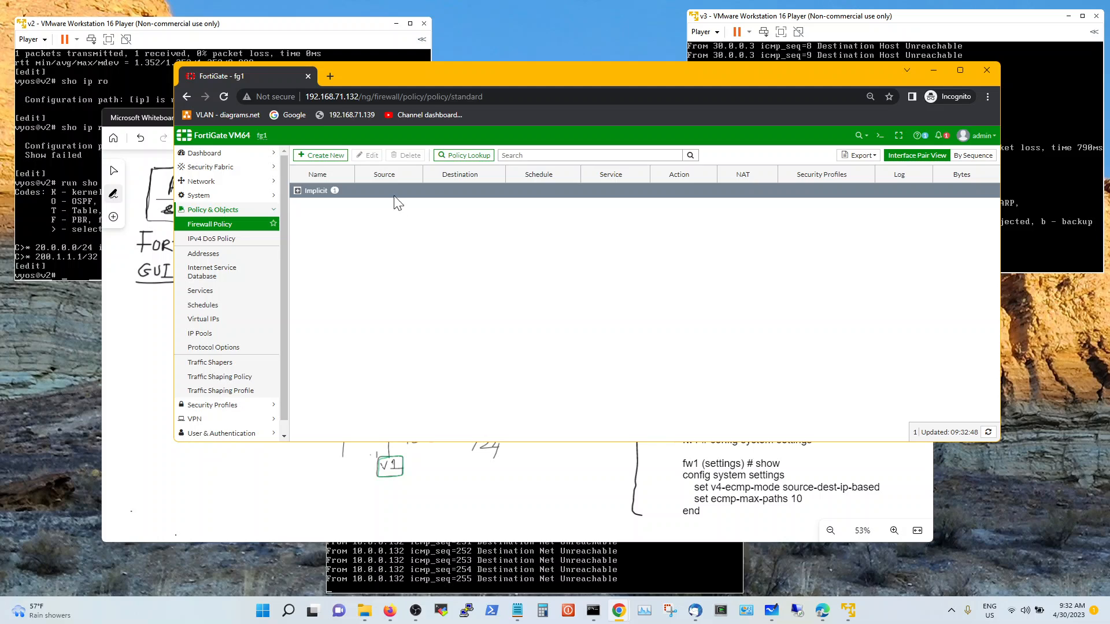
Create a new policy lan-to-internet from incoming port4 to outgoing ISP-Zone
left_click(334, 162)
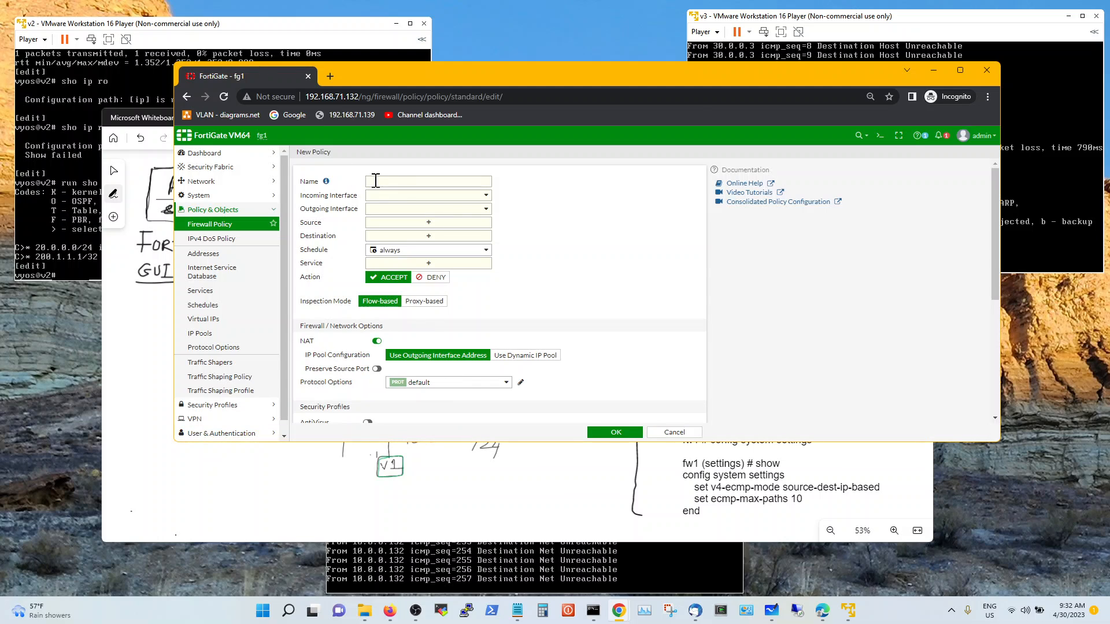
left_click(393, 184)
left_click(456, 196)
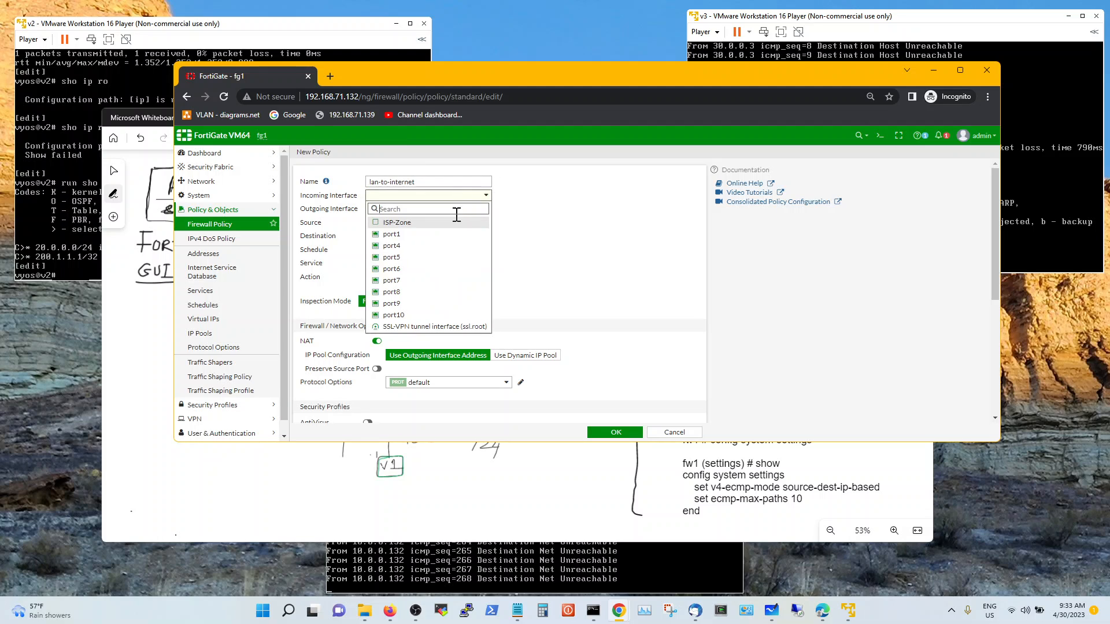
left_click(446, 249)
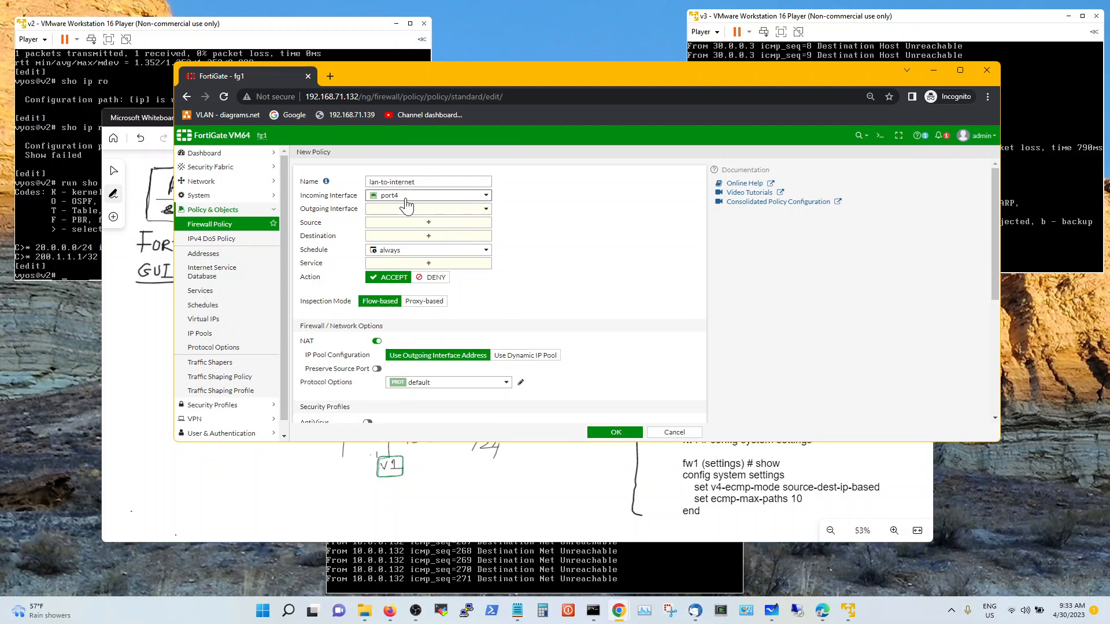
left_click(445, 209)
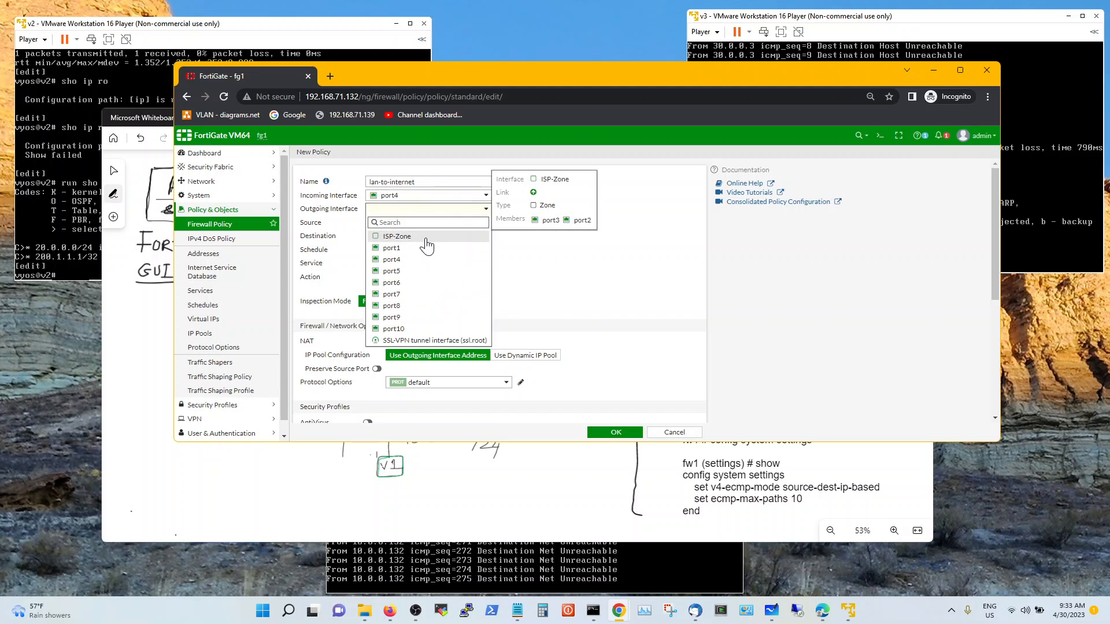
left_click(424, 237)
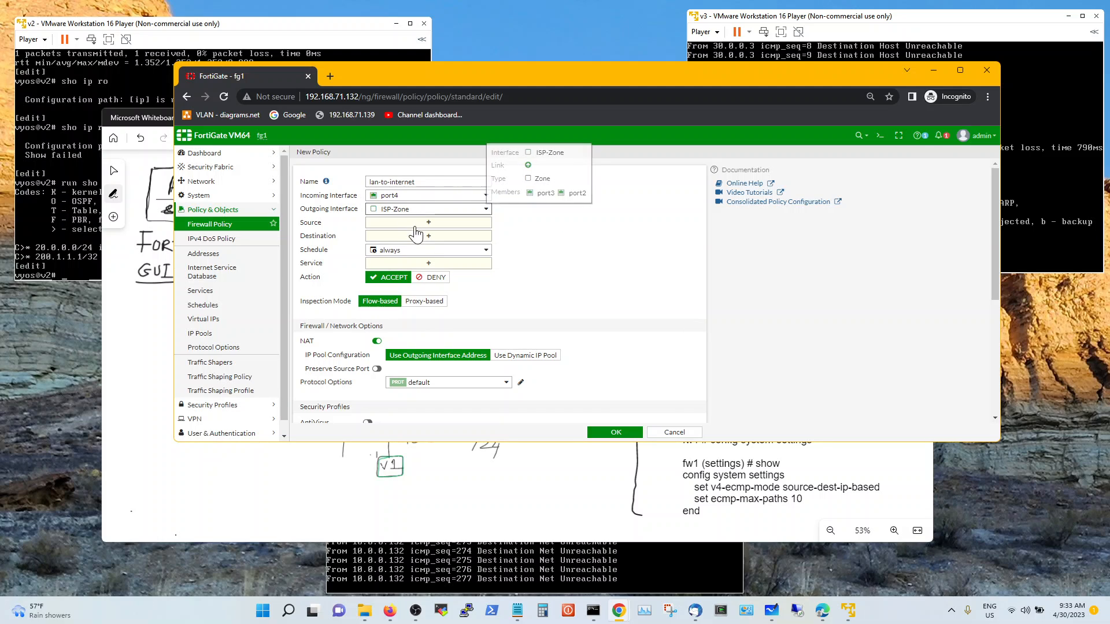
Set the policy's source and destination to all and its service to ALL
left_click(433, 223)
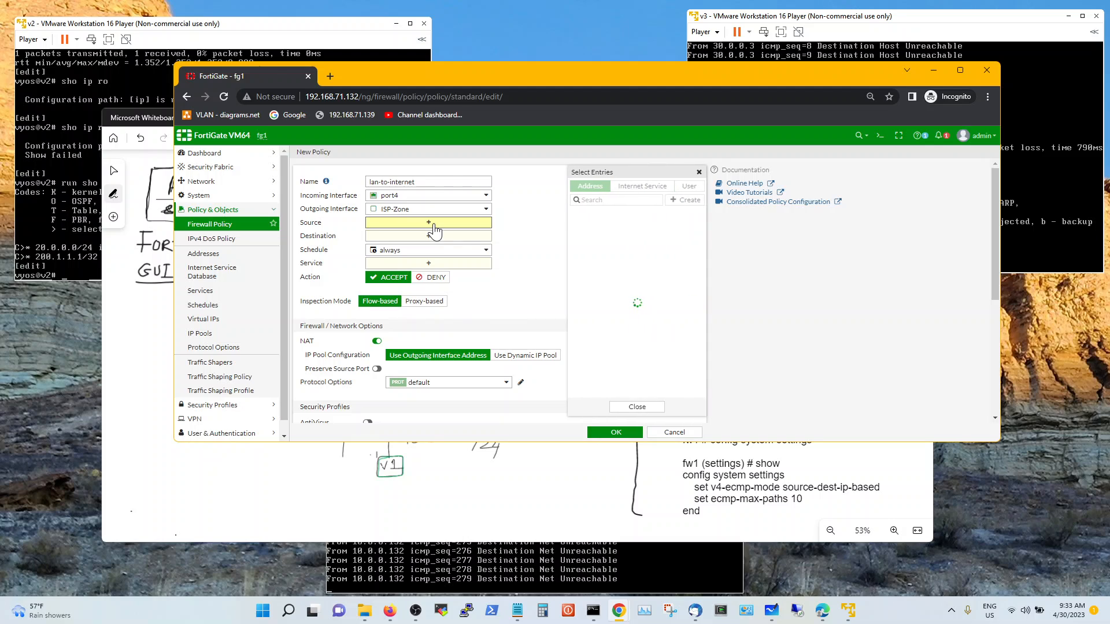
left_click(586, 230)
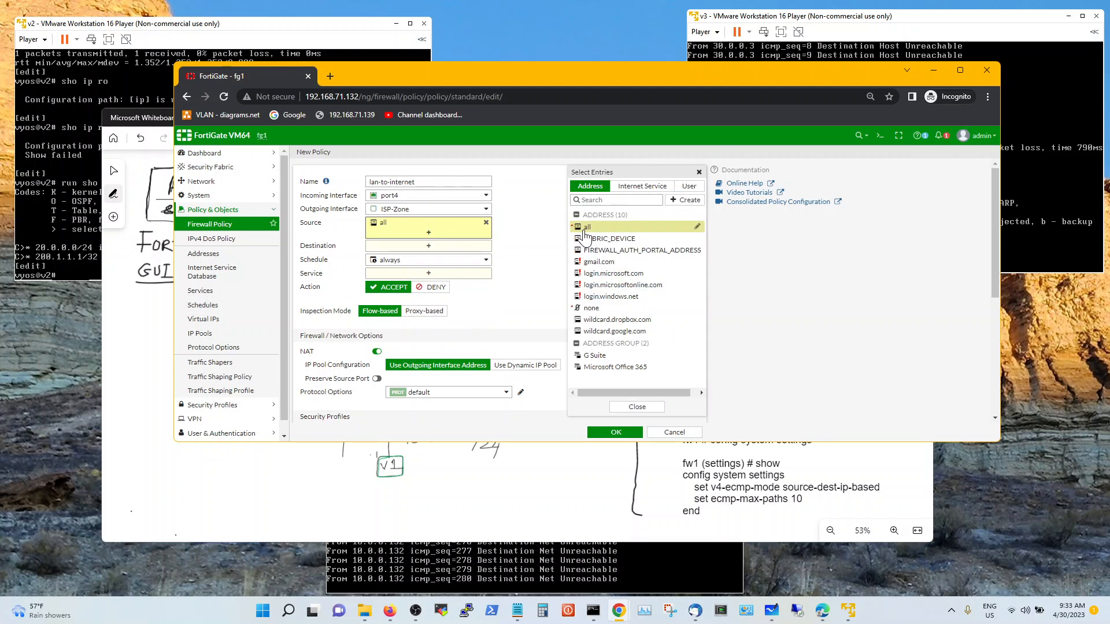
left_click(431, 249)
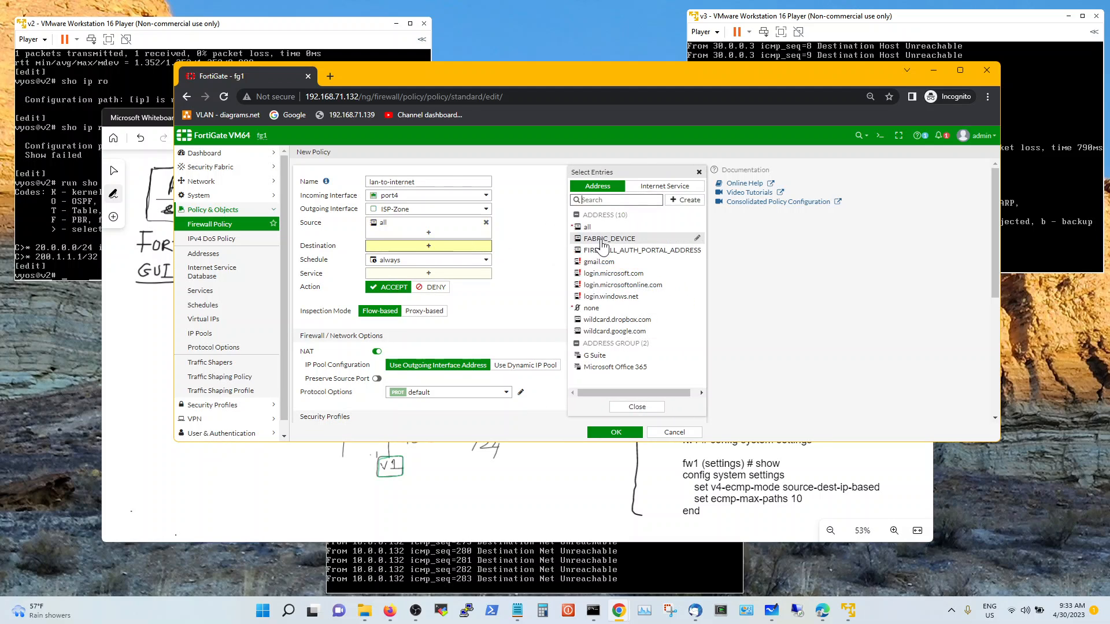
left_click(588, 227)
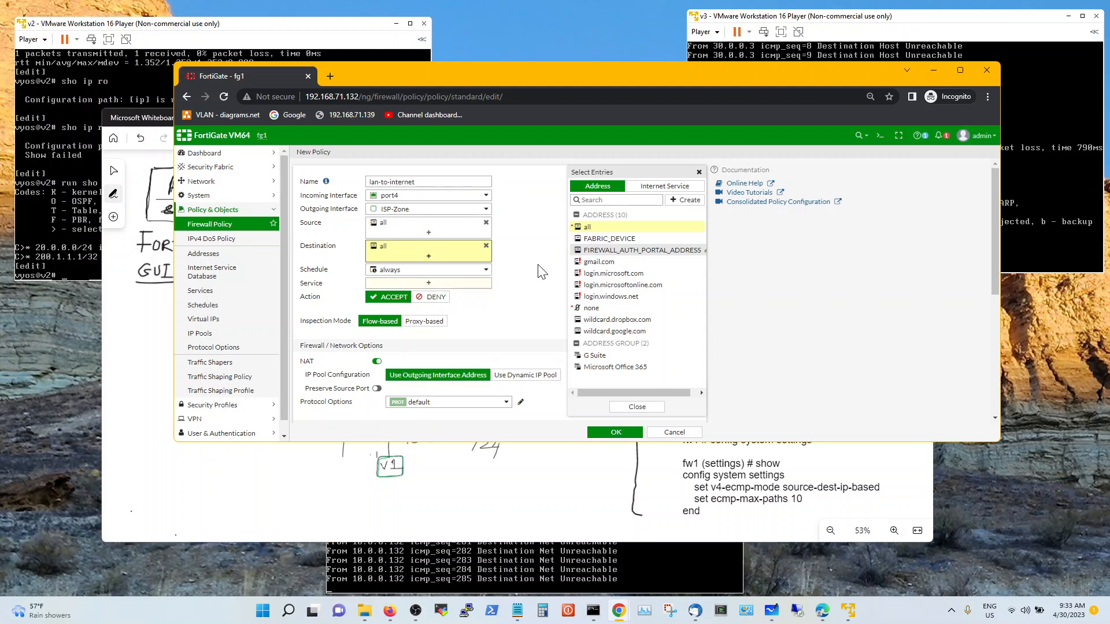
left_click(596, 227)
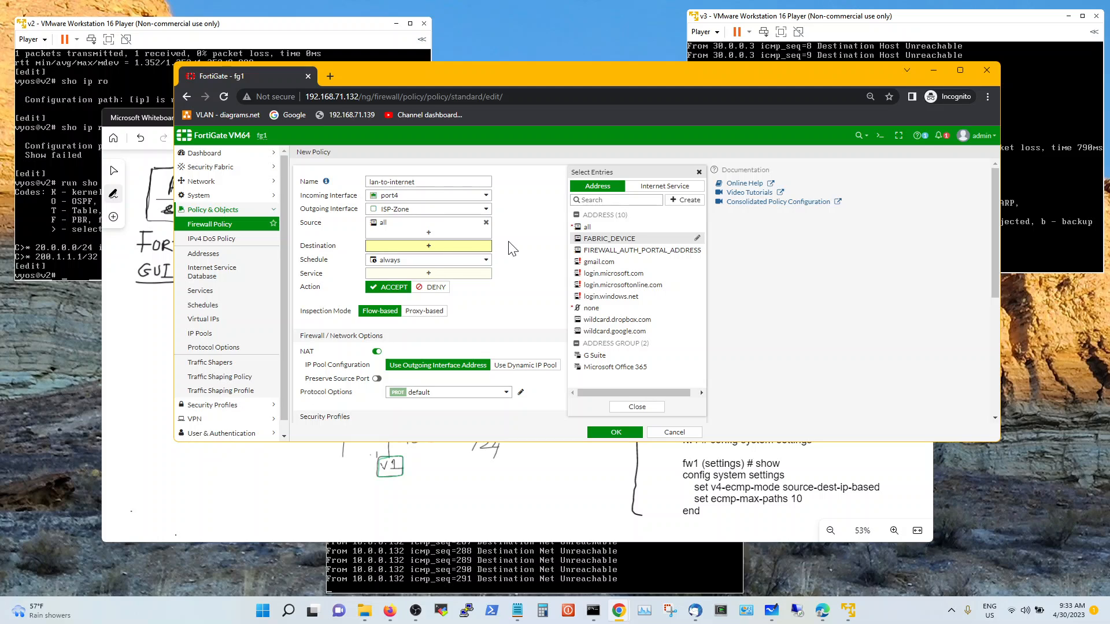
left_click(590, 229)
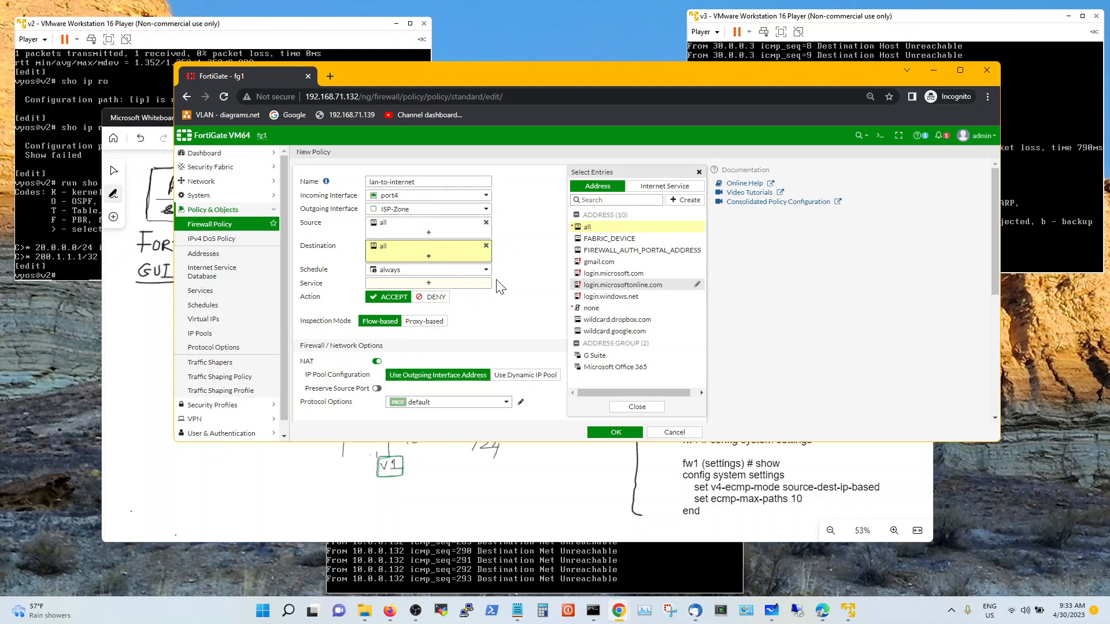
left_click(514, 285)
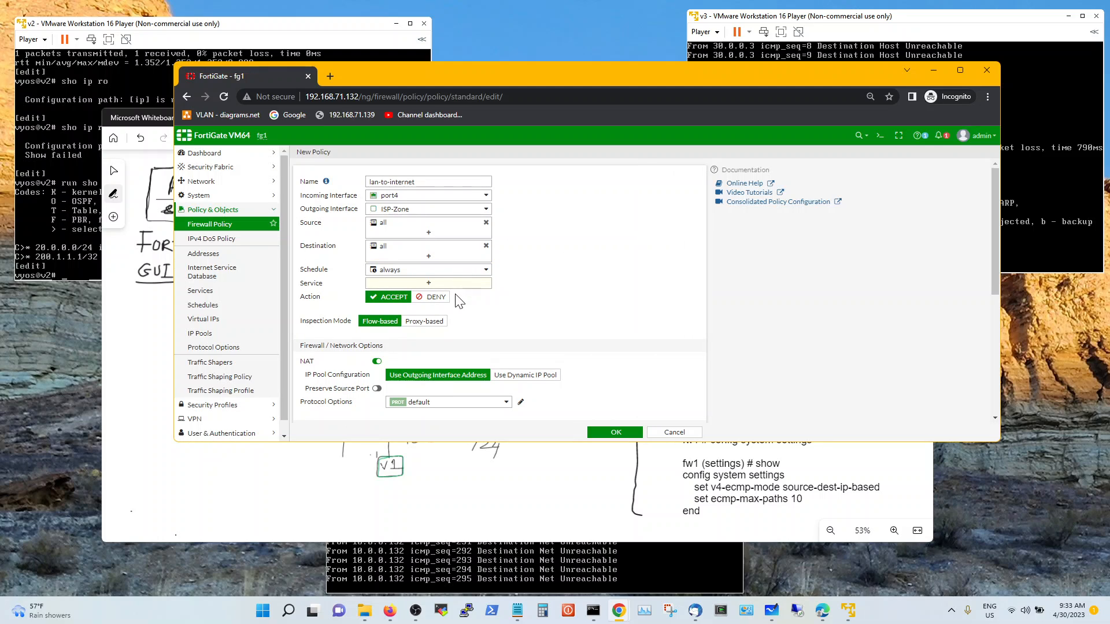
left_click(432, 284)
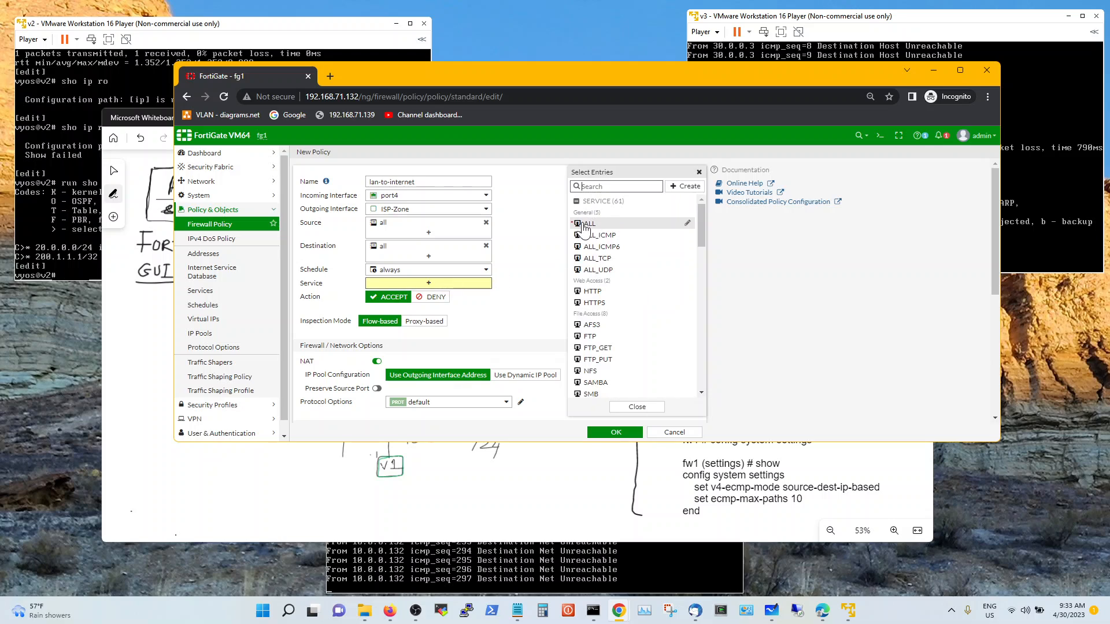
left_click(590, 226)
left_click(502, 292)
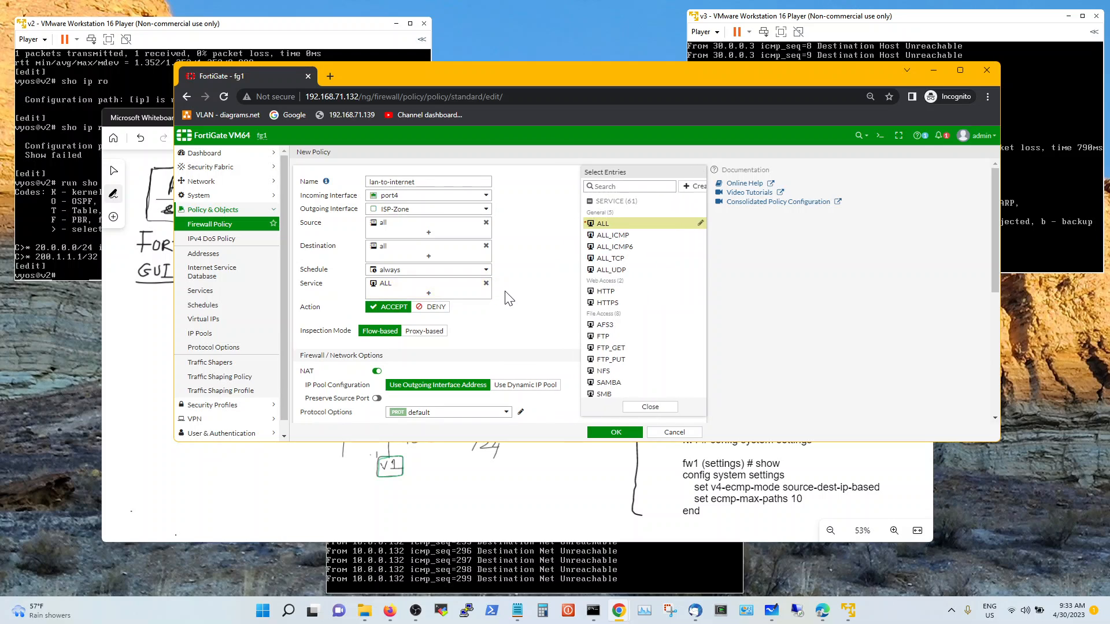
scroll(497, 341, "down", 2)
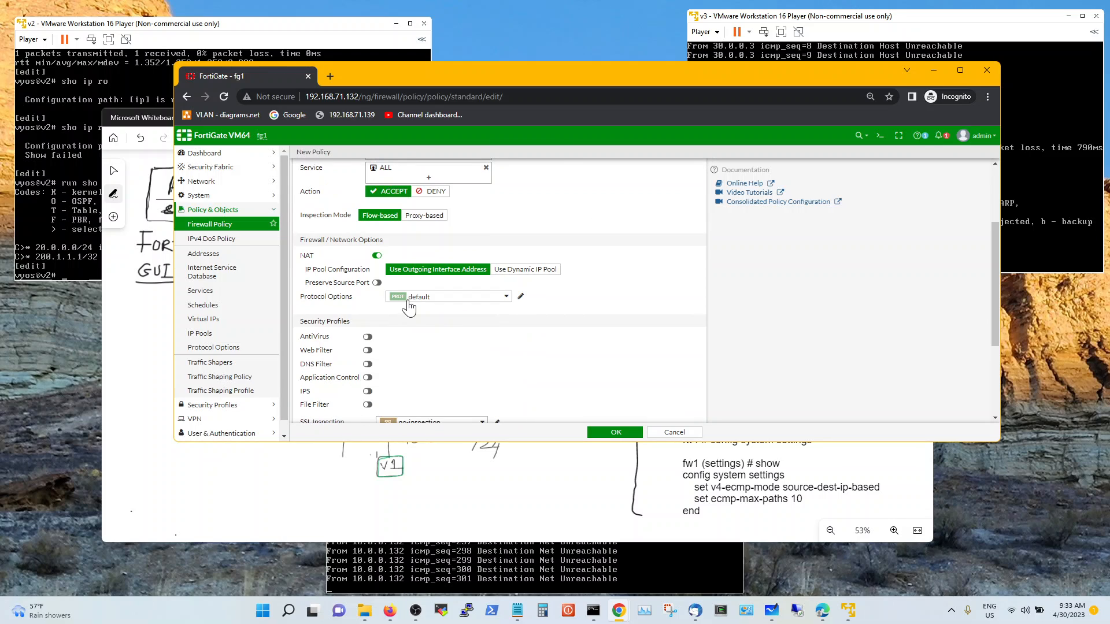
scroll(468, 324, "down", 1)
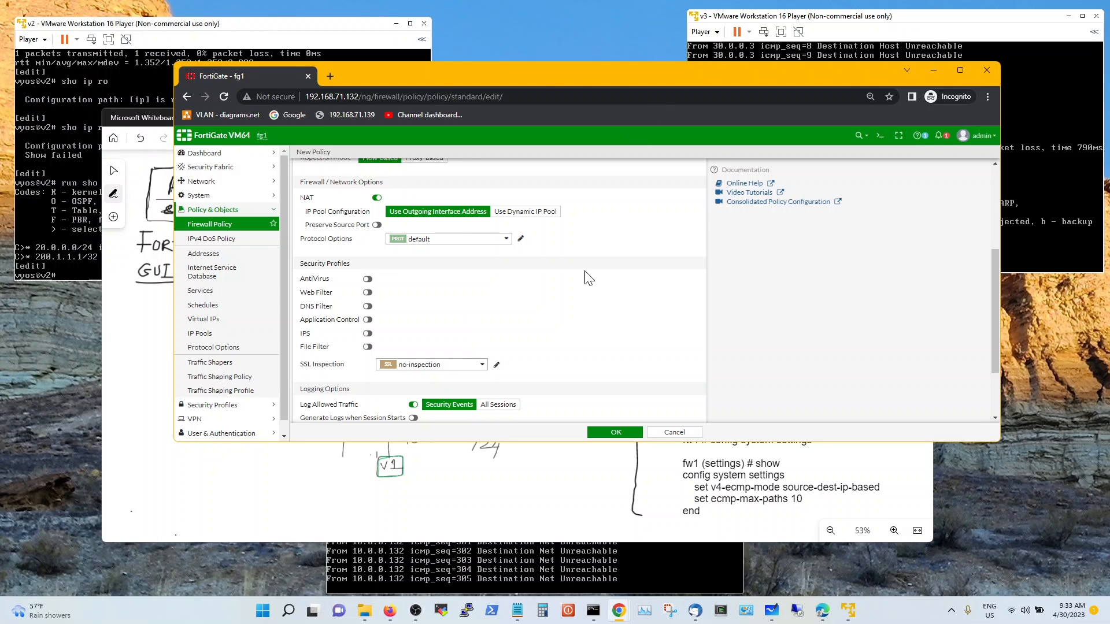
scroll(582, 310, "down", 2)
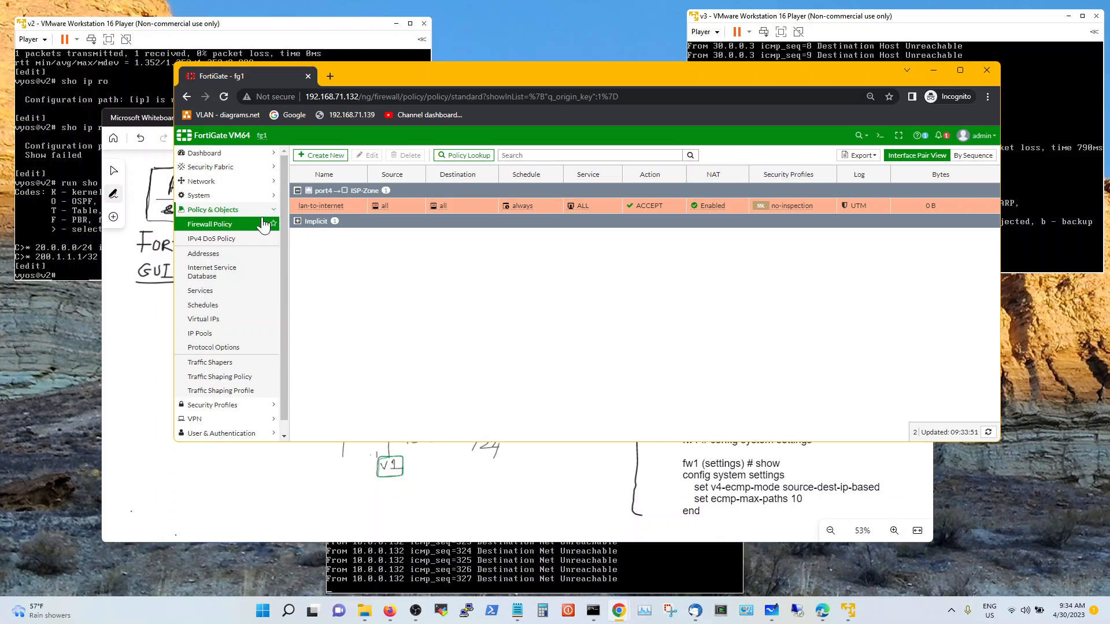
Go to Network > Static Routes and begin a new static route
left_click(231, 182)
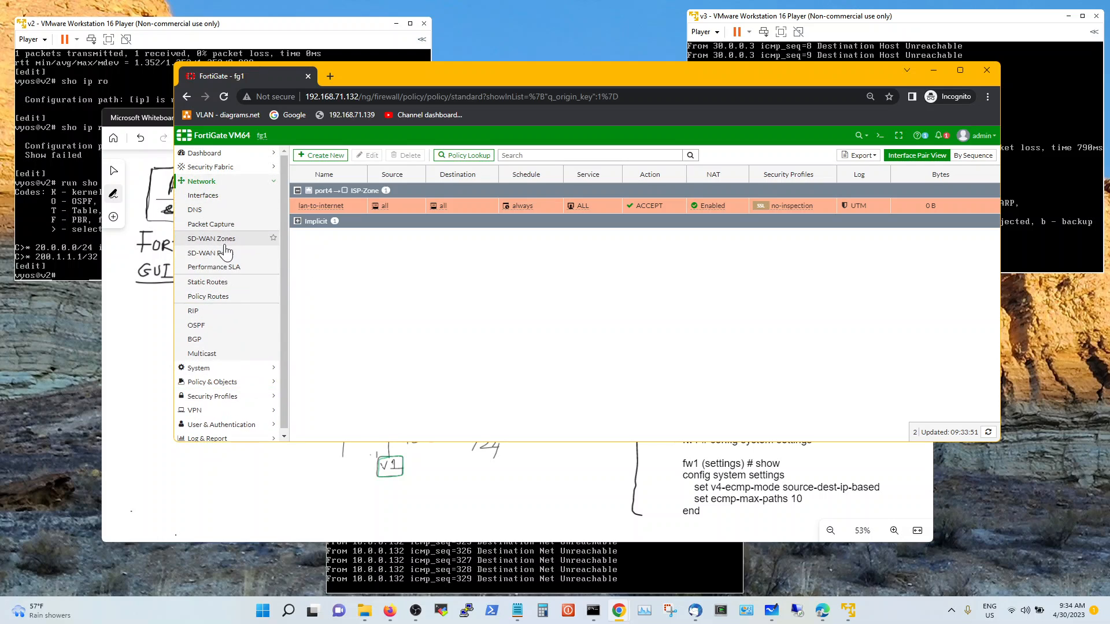
left_click(227, 283)
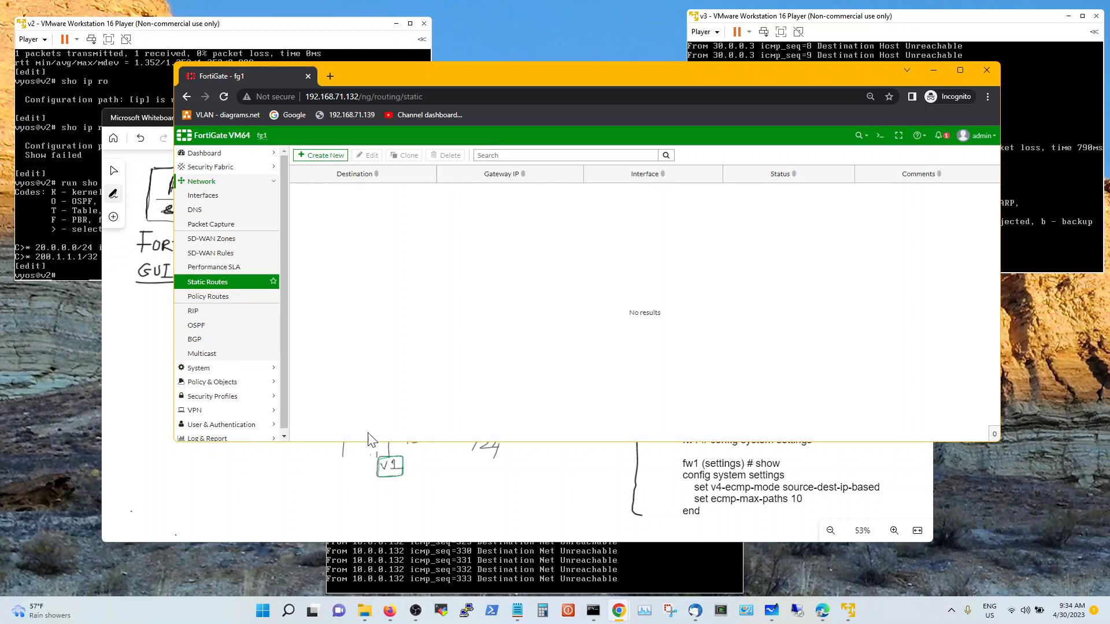
left_click(145, 122)
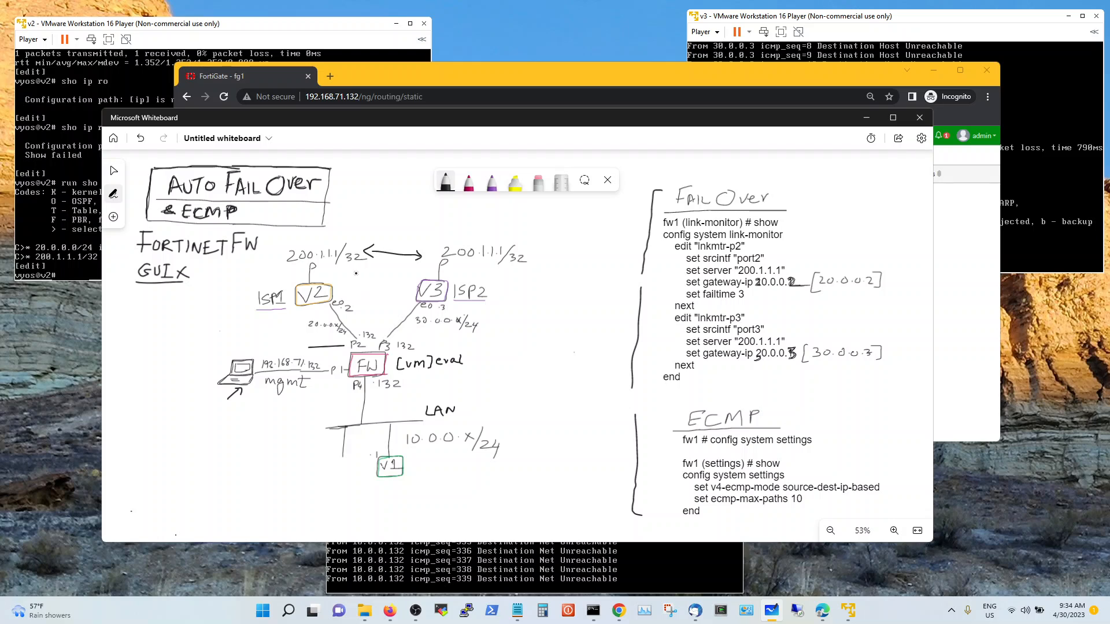
left_click(427, 86)
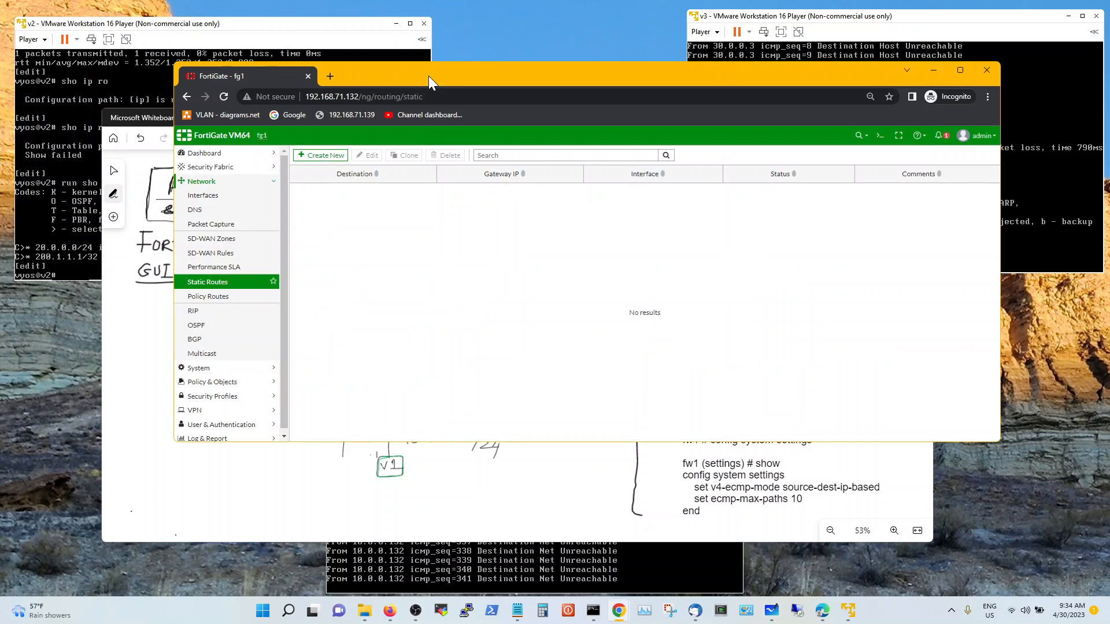
left_click(325, 152)
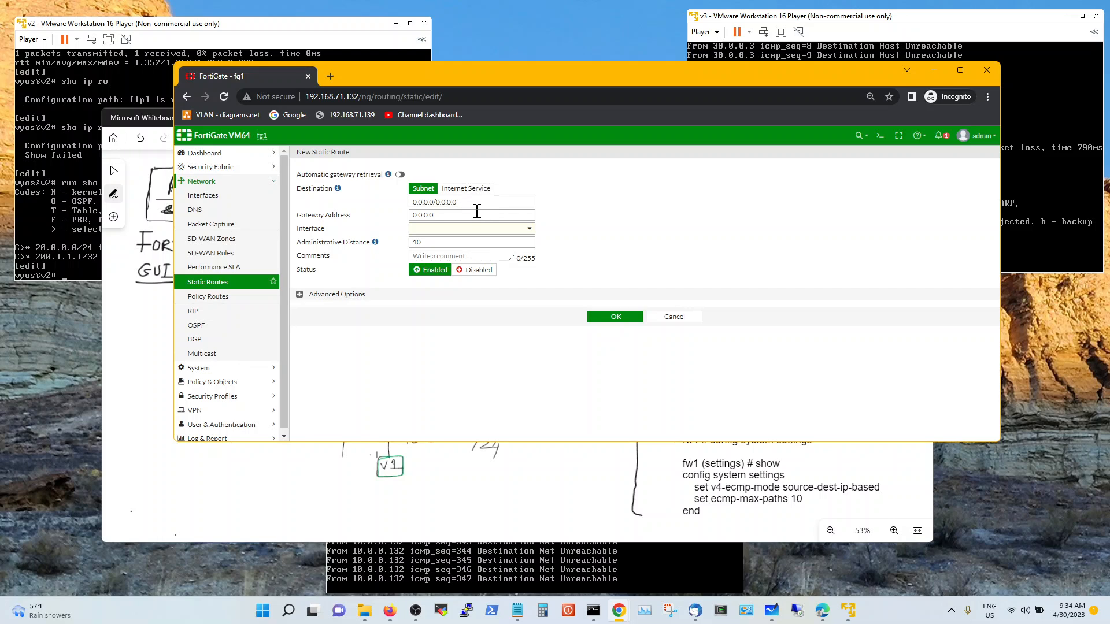
Set the route's interface to port2 and gateway 20.0.0.2, then save it
left_click(149, 119)
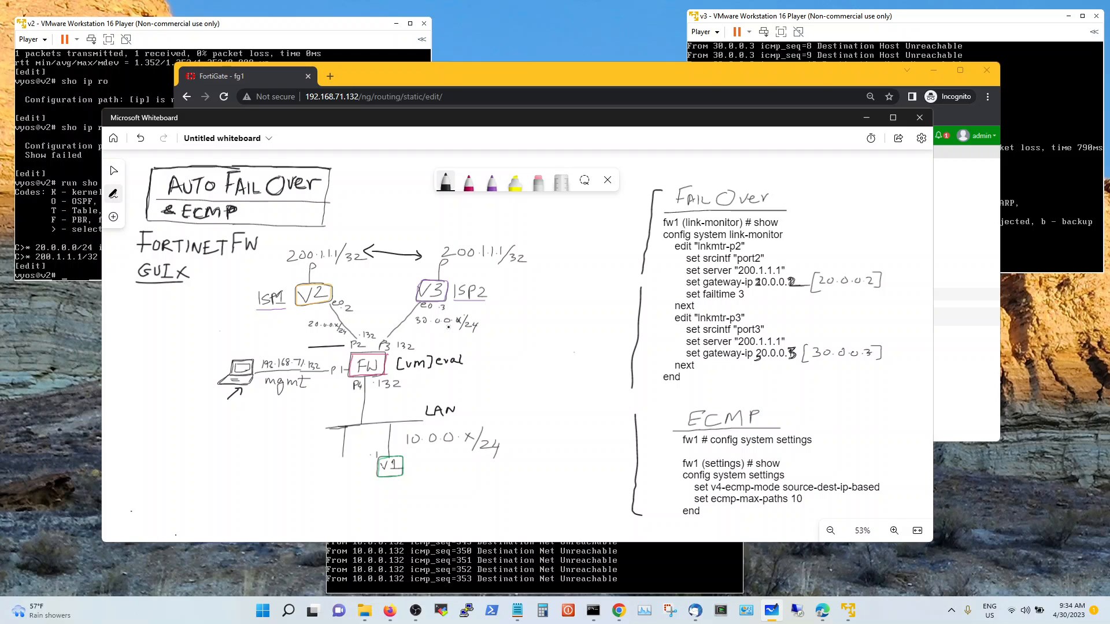
left_click(484, 70)
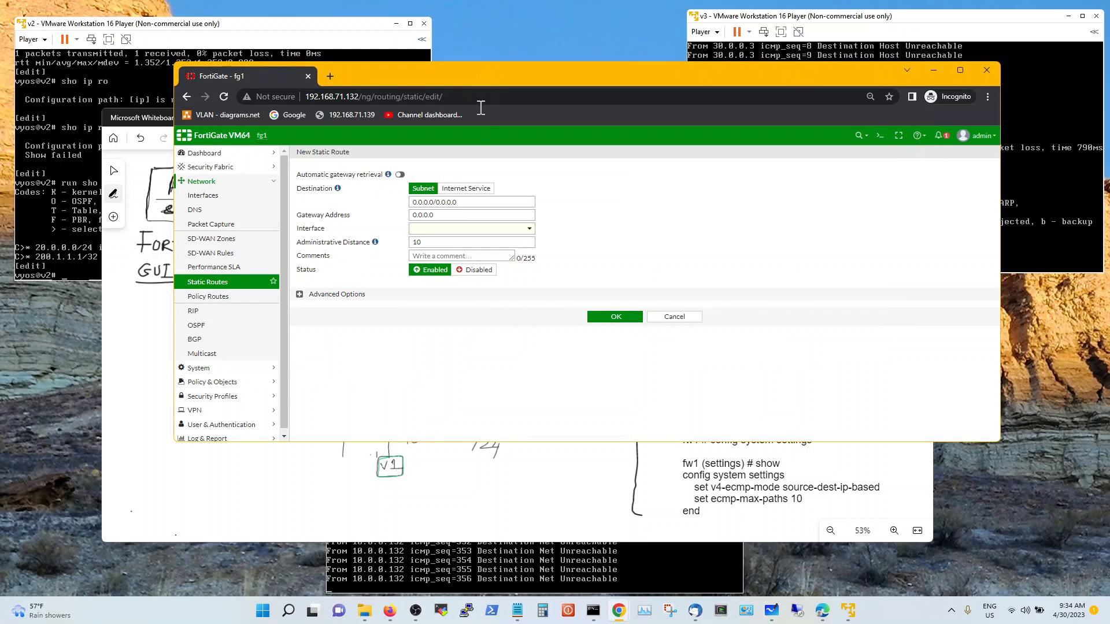
left_click(459, 232)
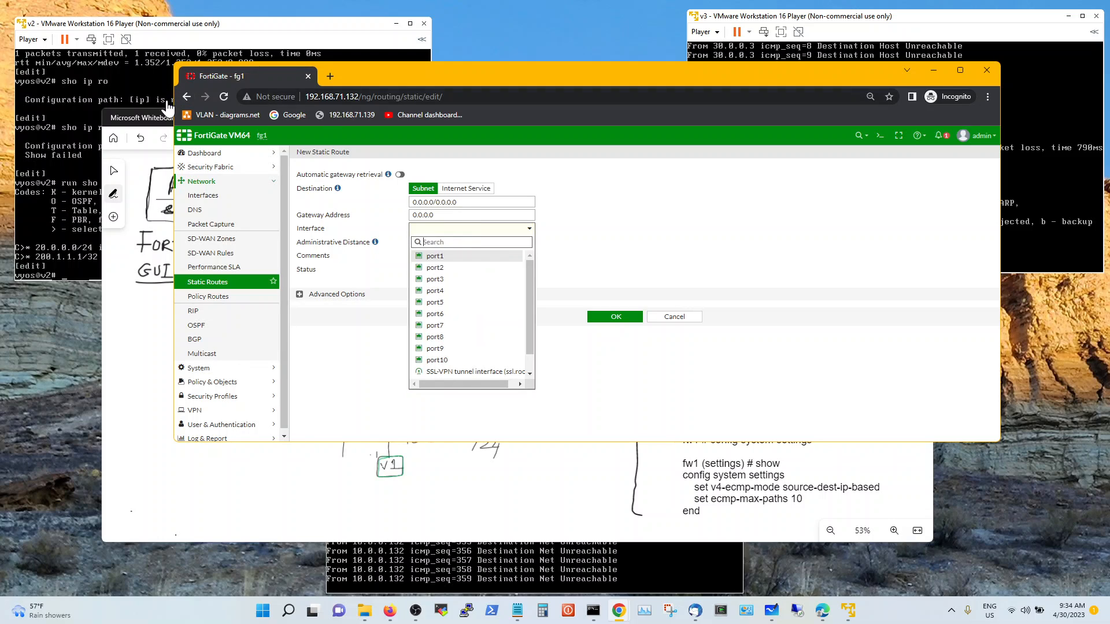
left_click(171, 139)
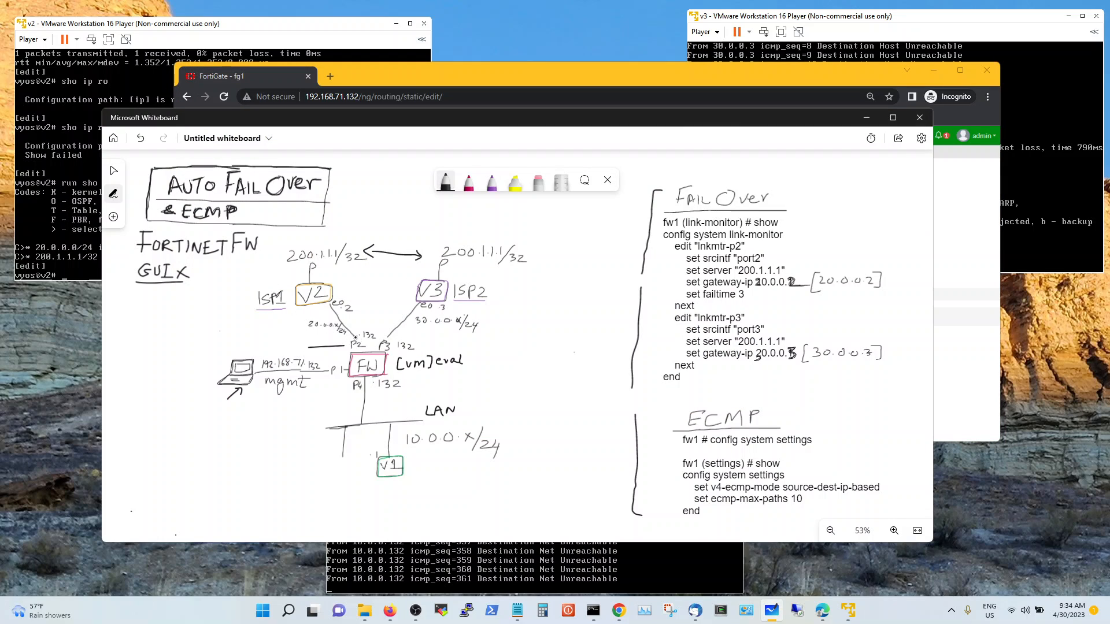
left_click(362, 77)
left_click(456, 270)
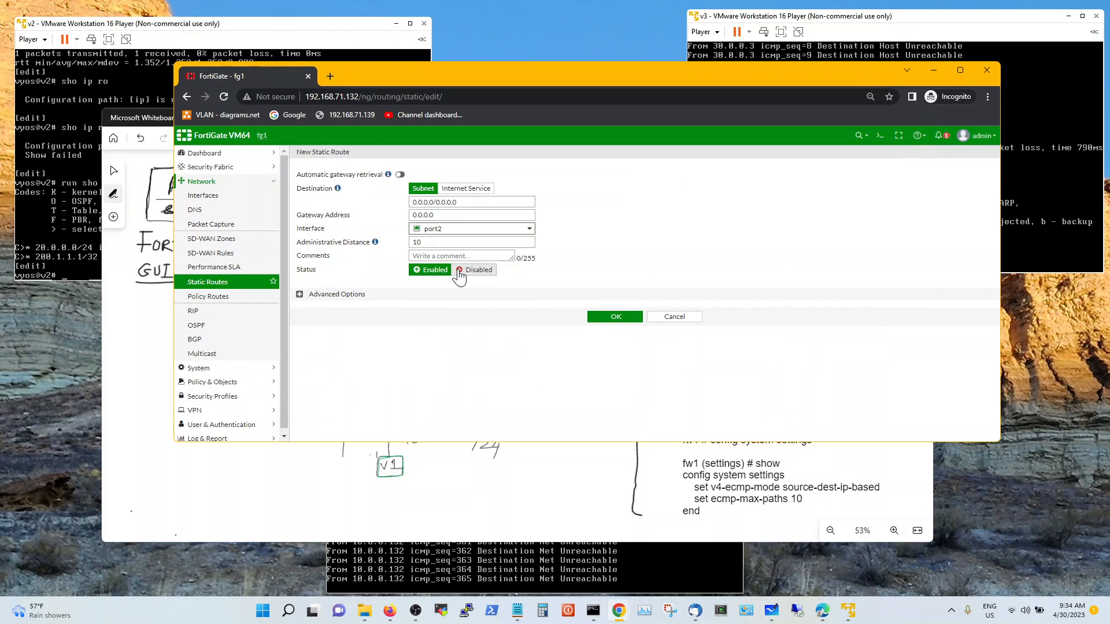
left_click(480, 215)
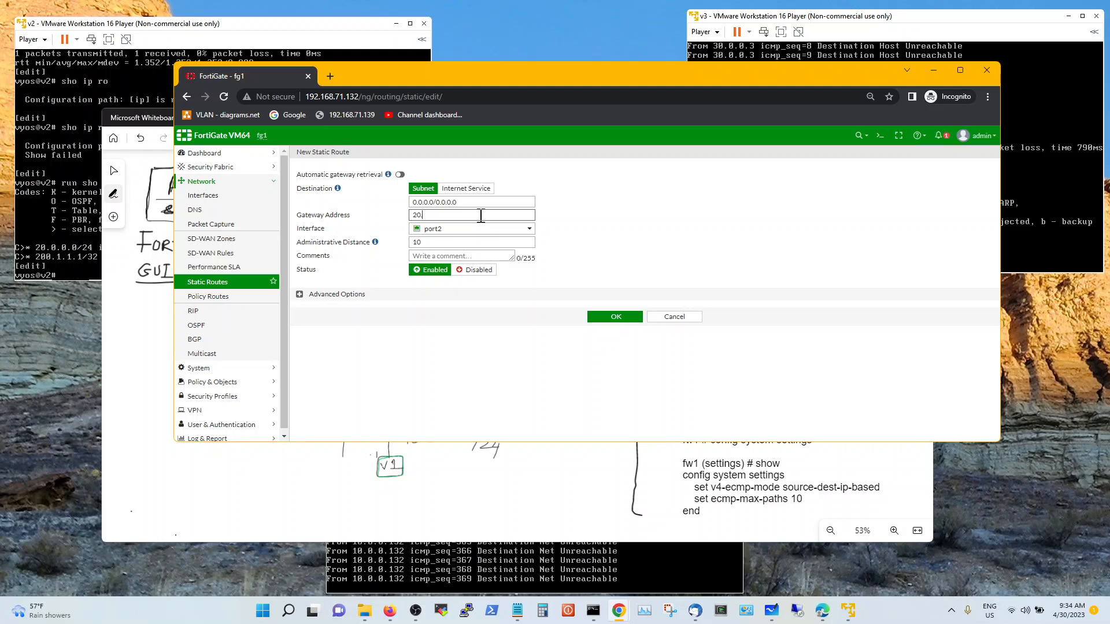
key("BackSpace")
left_click(323, 295)
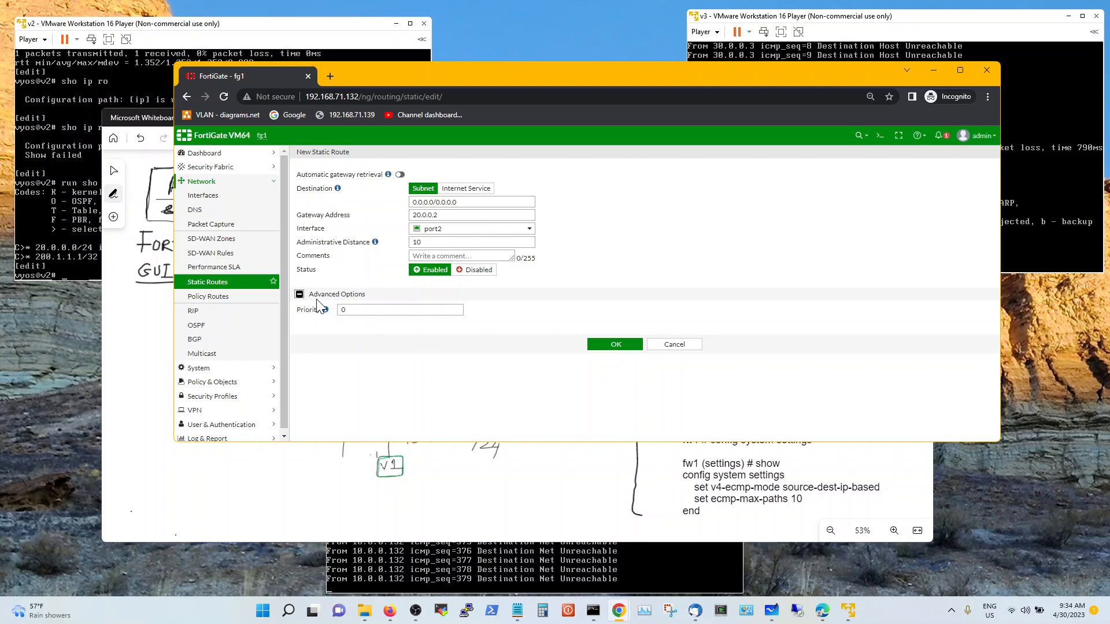
left_click(616, 345)
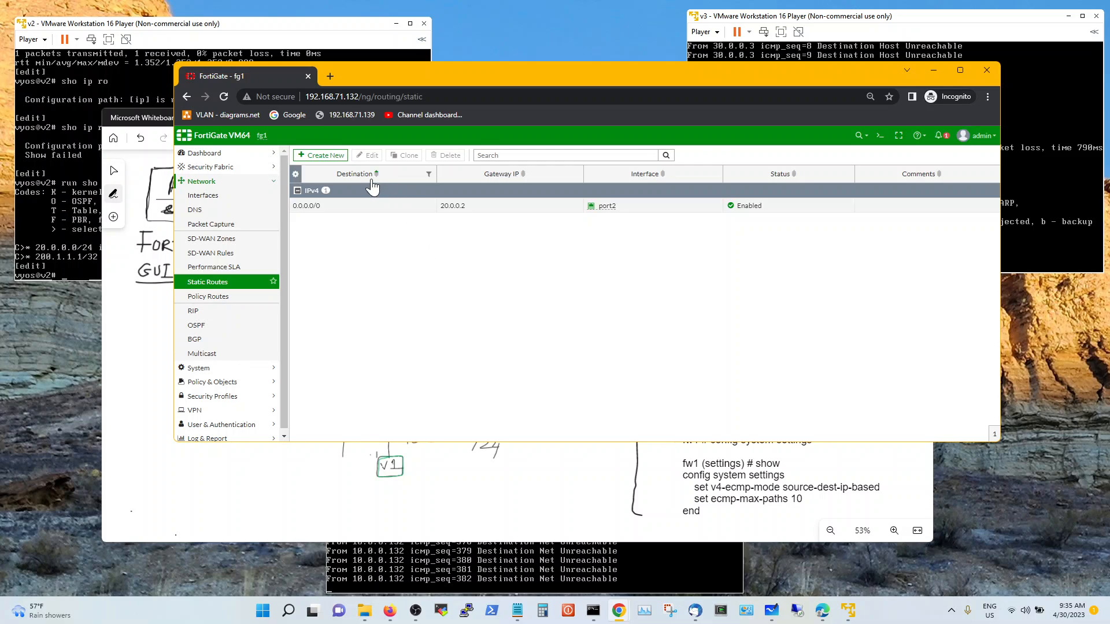
Create a default route 0.0.0.0/0 on port3 with gateway 30.0.0.3 and save it
left_click(325, 155)
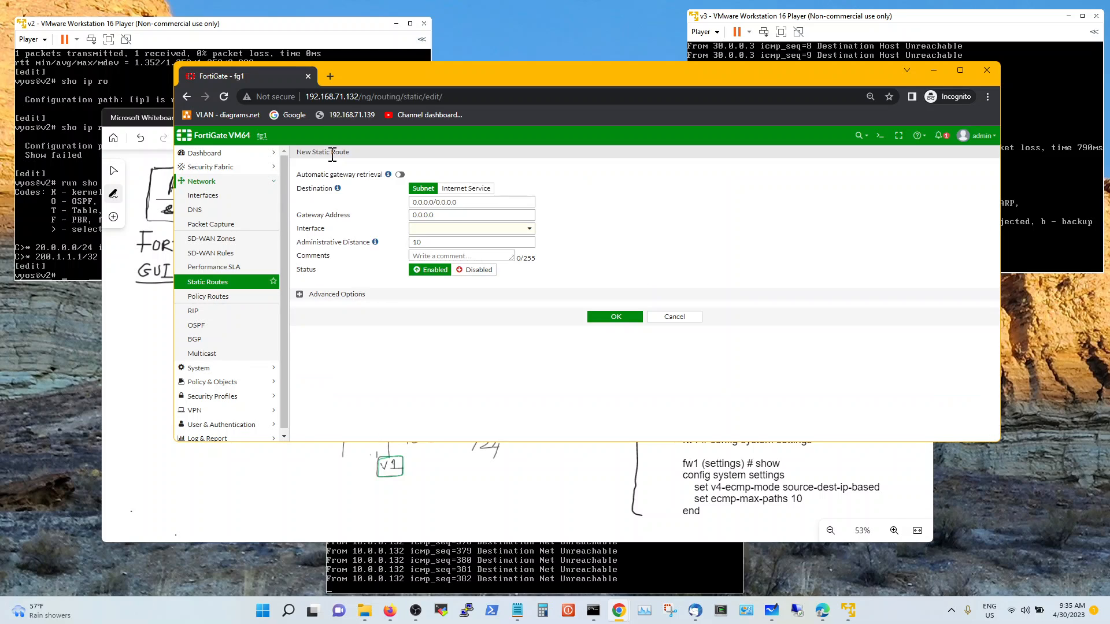
left_click(463, 217)
double_click(463, 217)
left_click(520, 231)
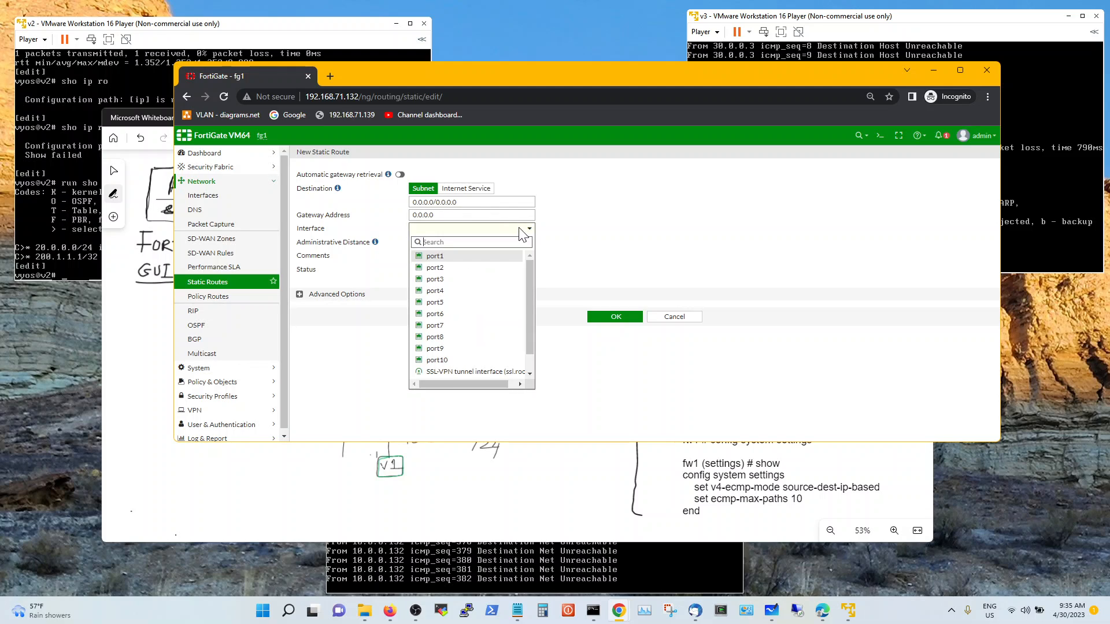
left_click(491, 280)
double_click(471, 216)
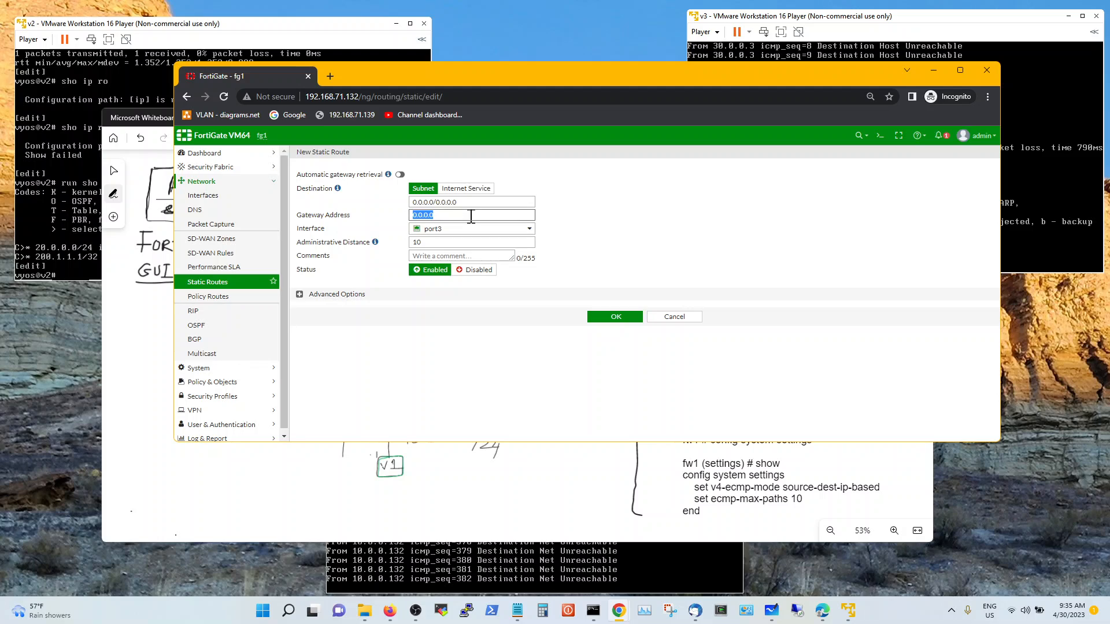
type("30")
left_click(338, 295)
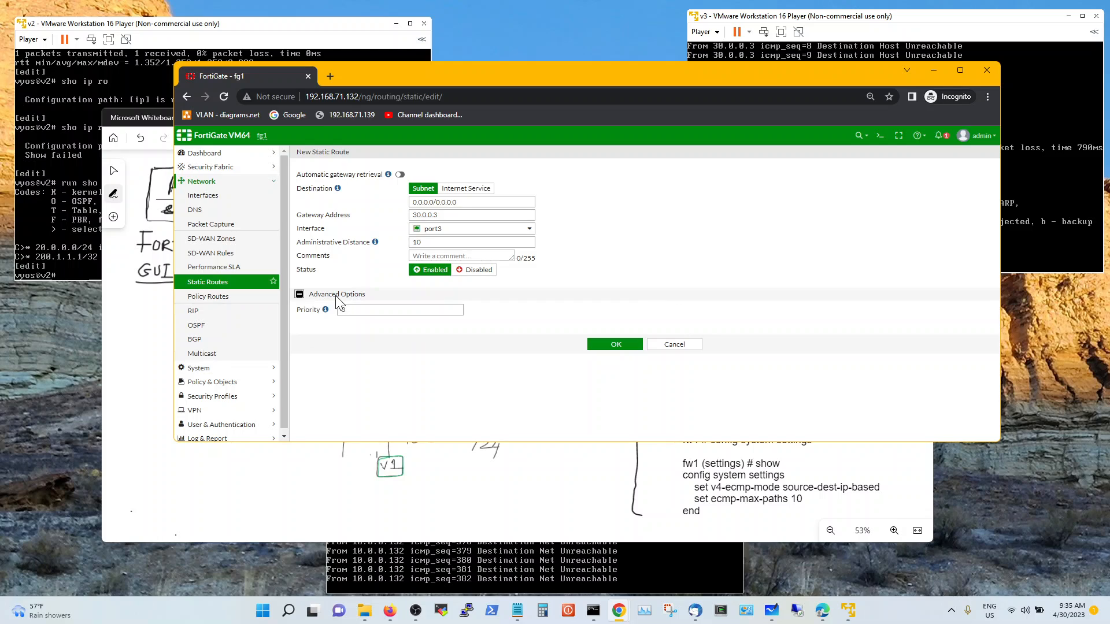
left_click(621, 348)
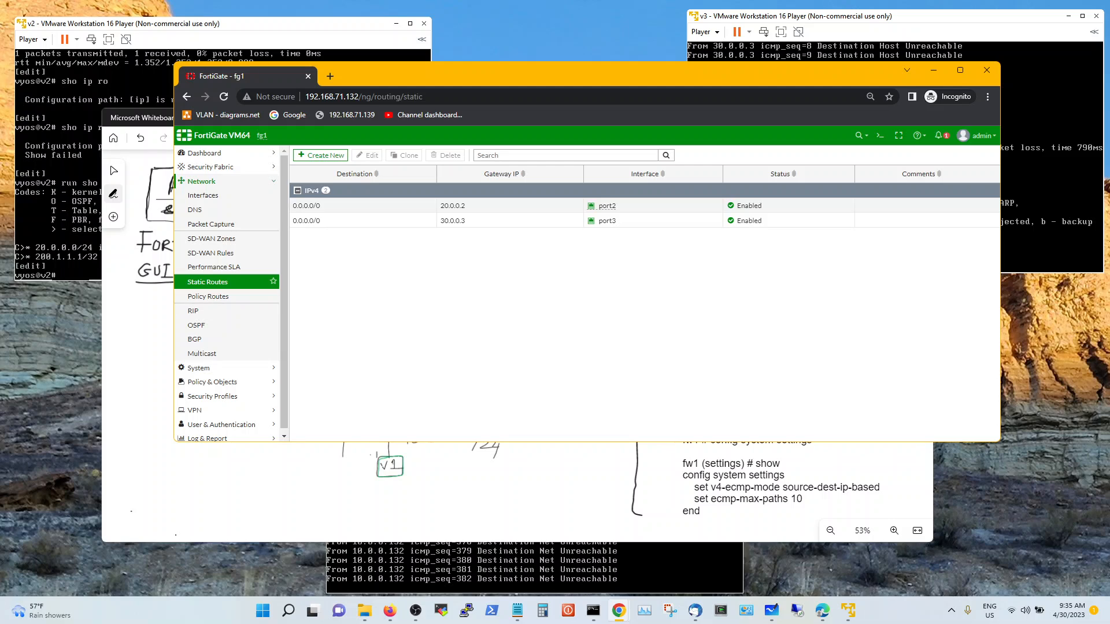
Bring the fg1 console window into view and log in as admin
key("alt+Tab")
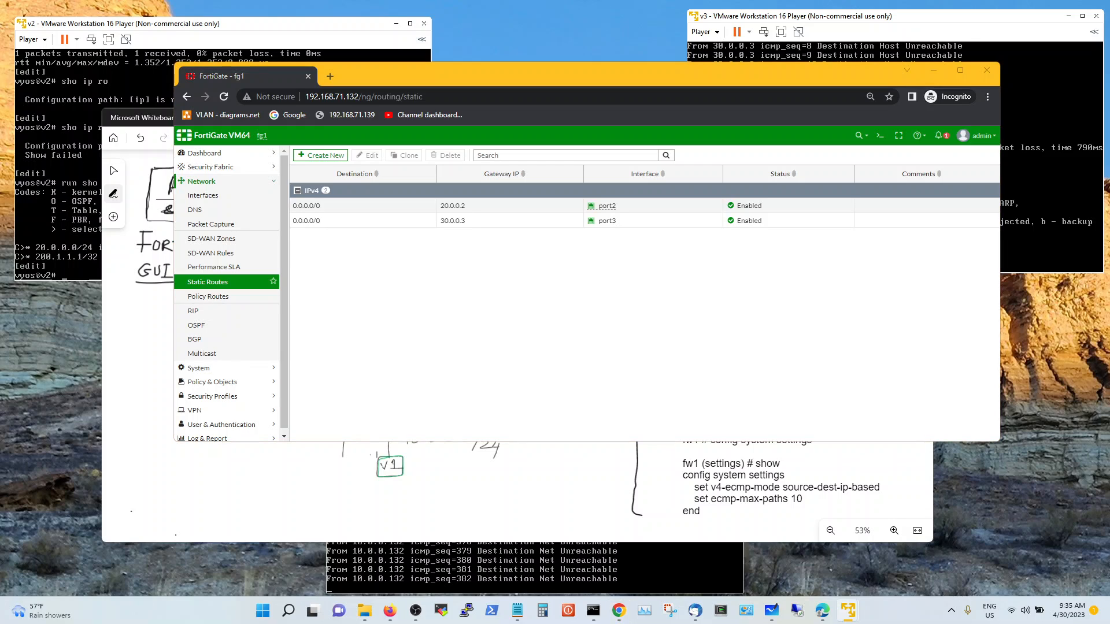
left_click_drag(599, 623, 918, 333)
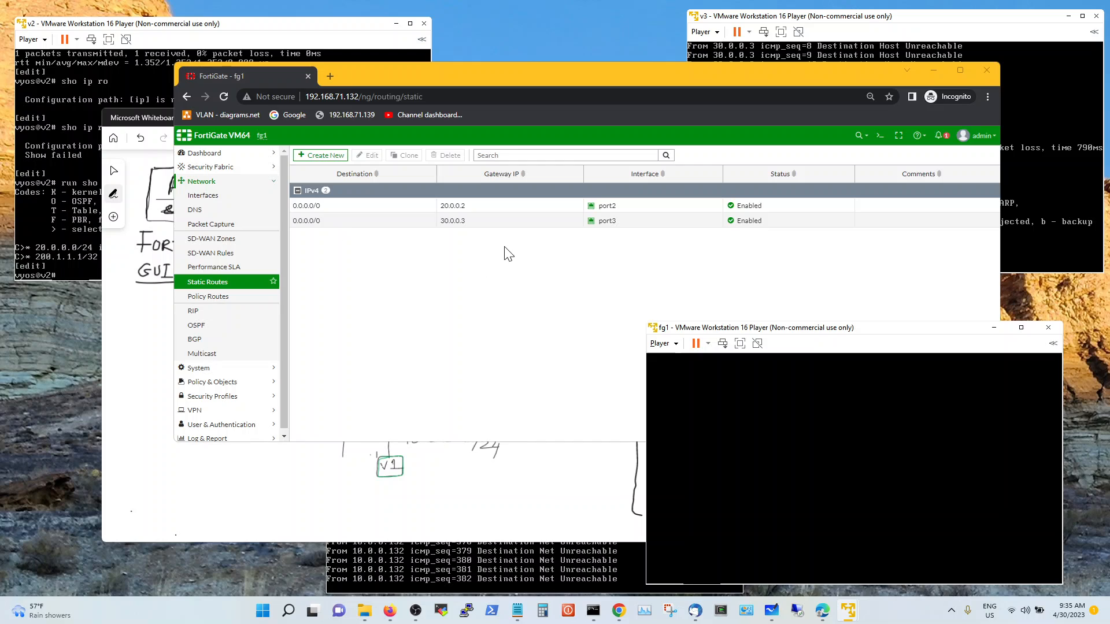
left_click(724, 393)
key("Return")
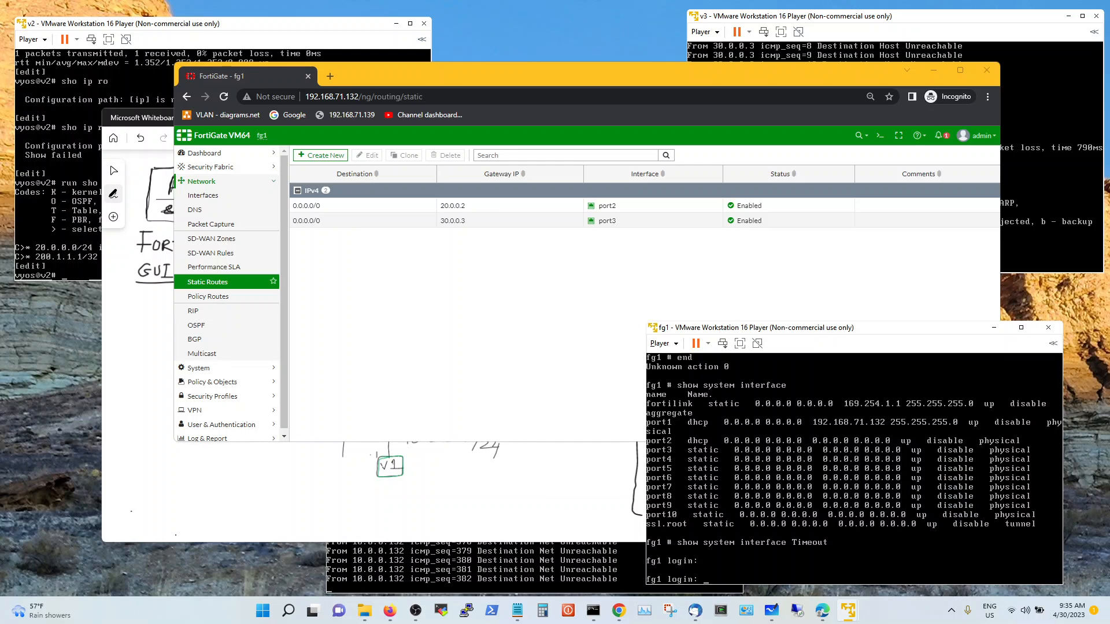
type("admin")
key("Return")
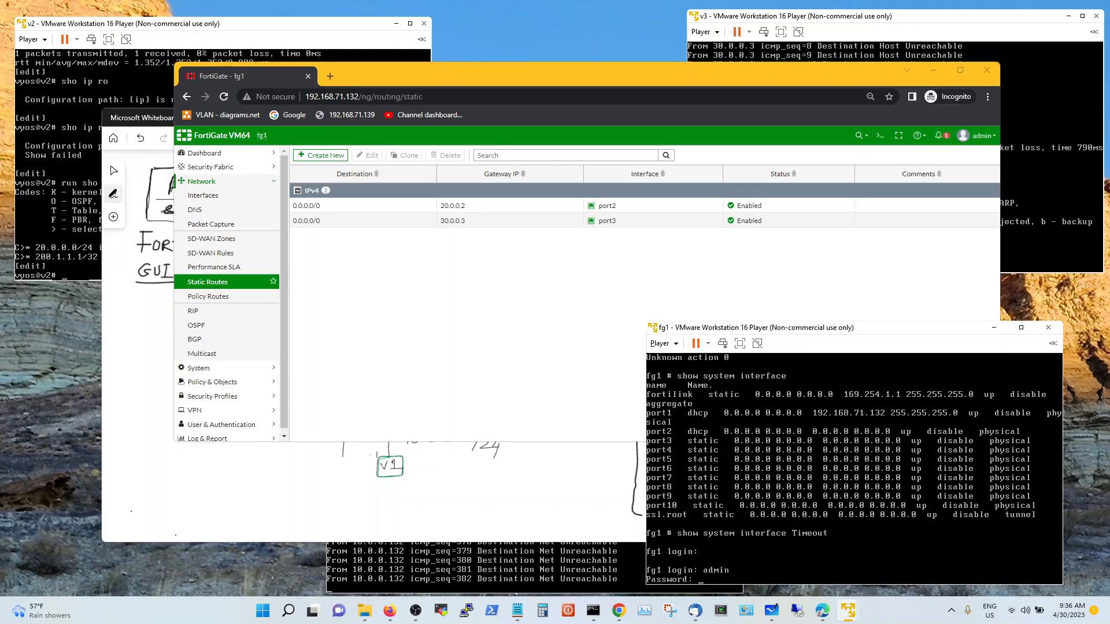
key("Return")
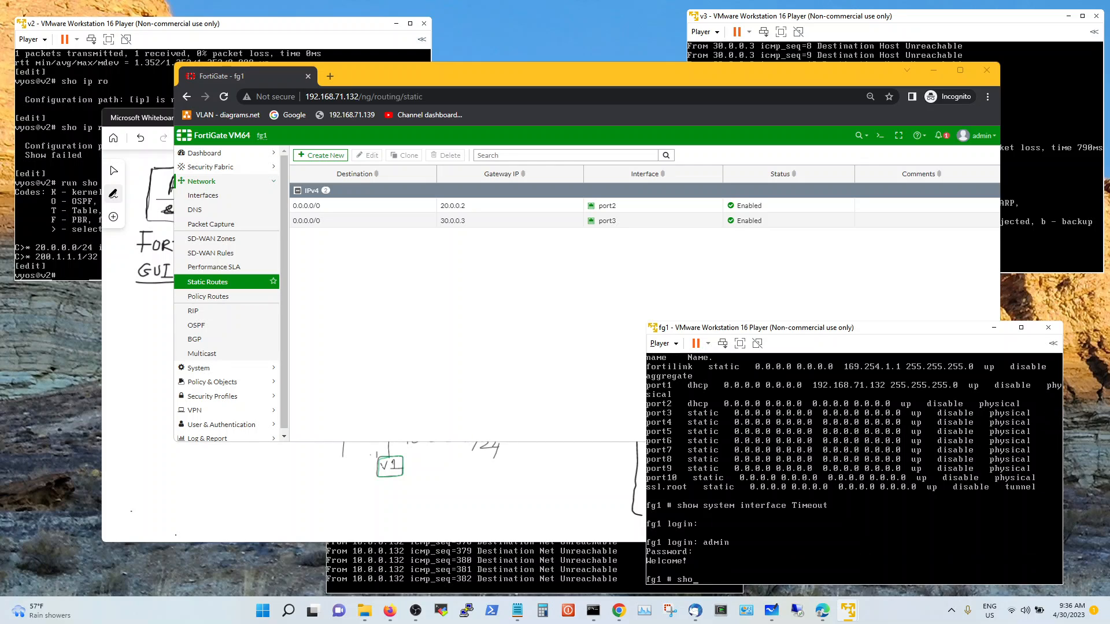
Run 'get router info routing-table all', showing the default route via port1
type("get router info routing-table all")
key("Return")
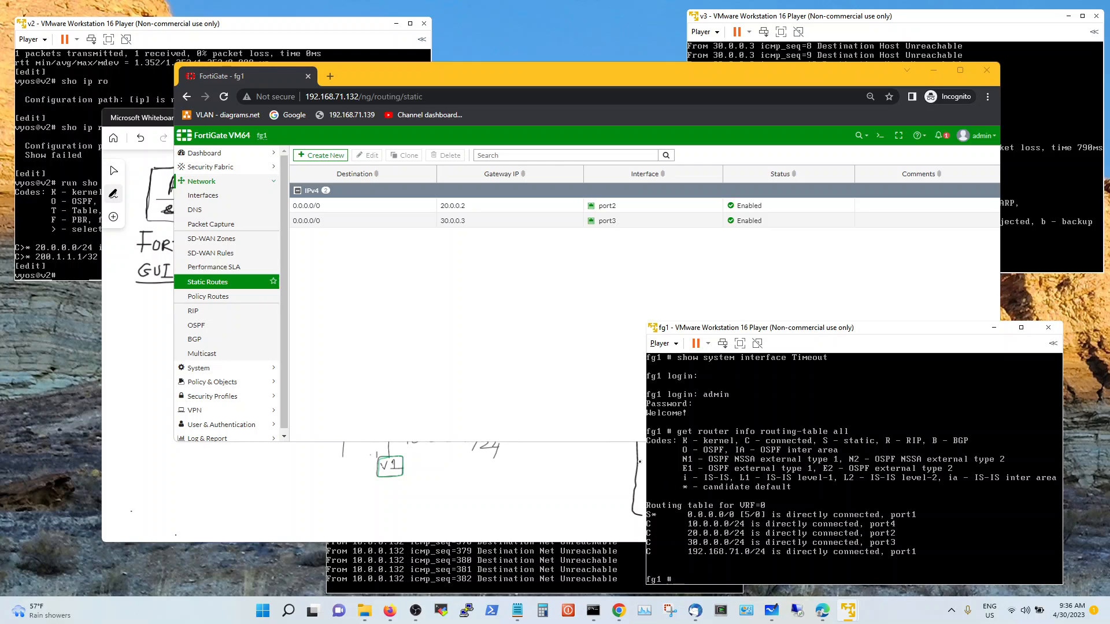
left_click(211, 197)
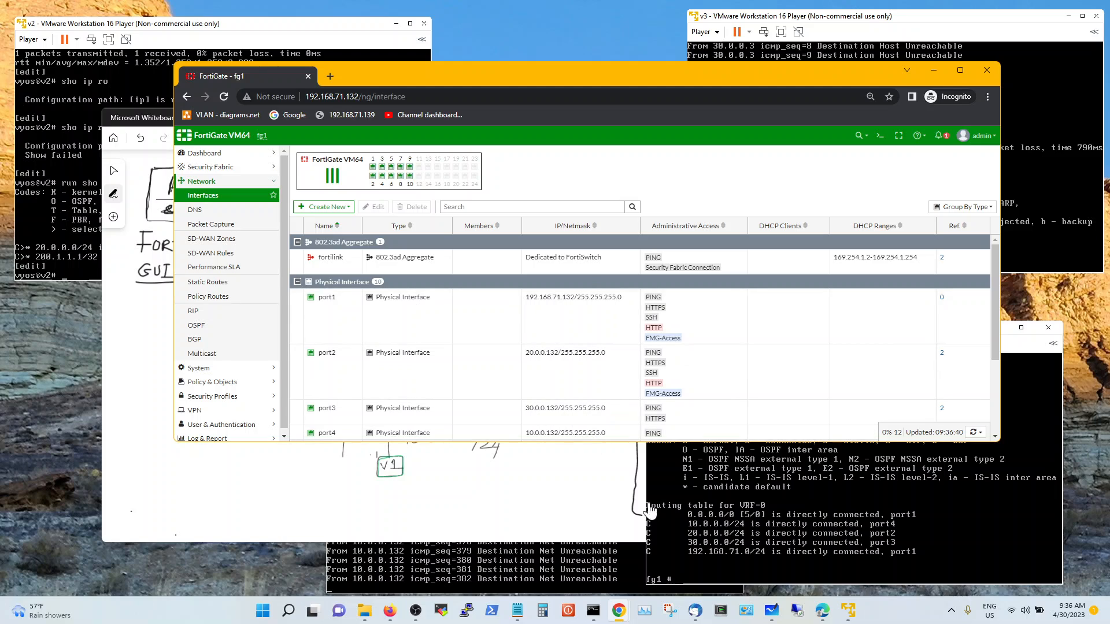
Edit port1 and turn off 'Retrieve default gateway from server'
left_click(335, 306)
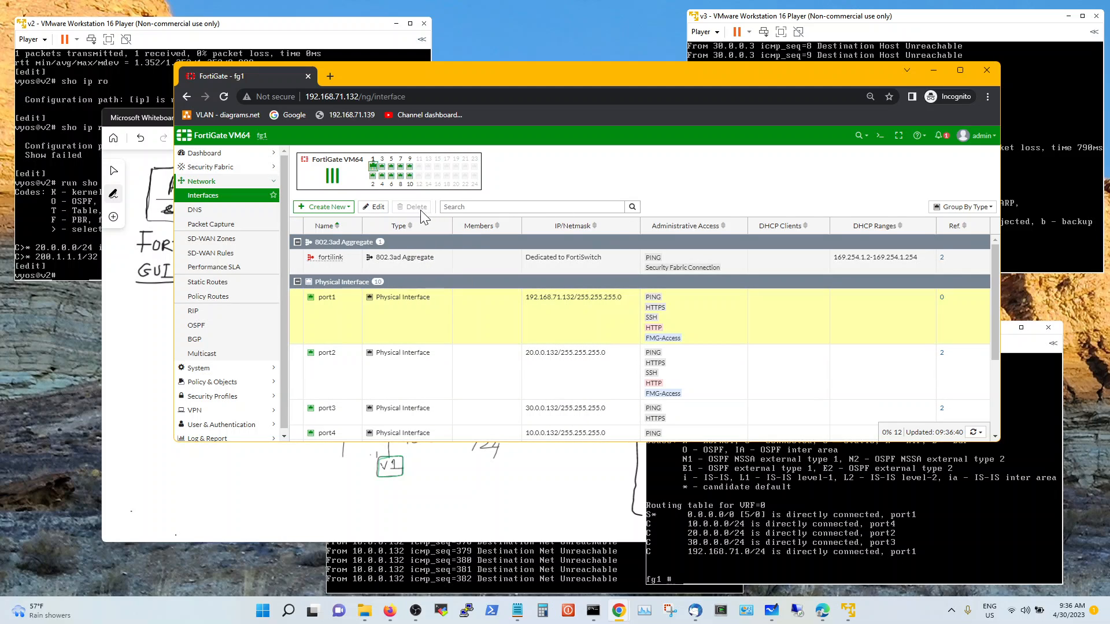
left_click(377, 209)
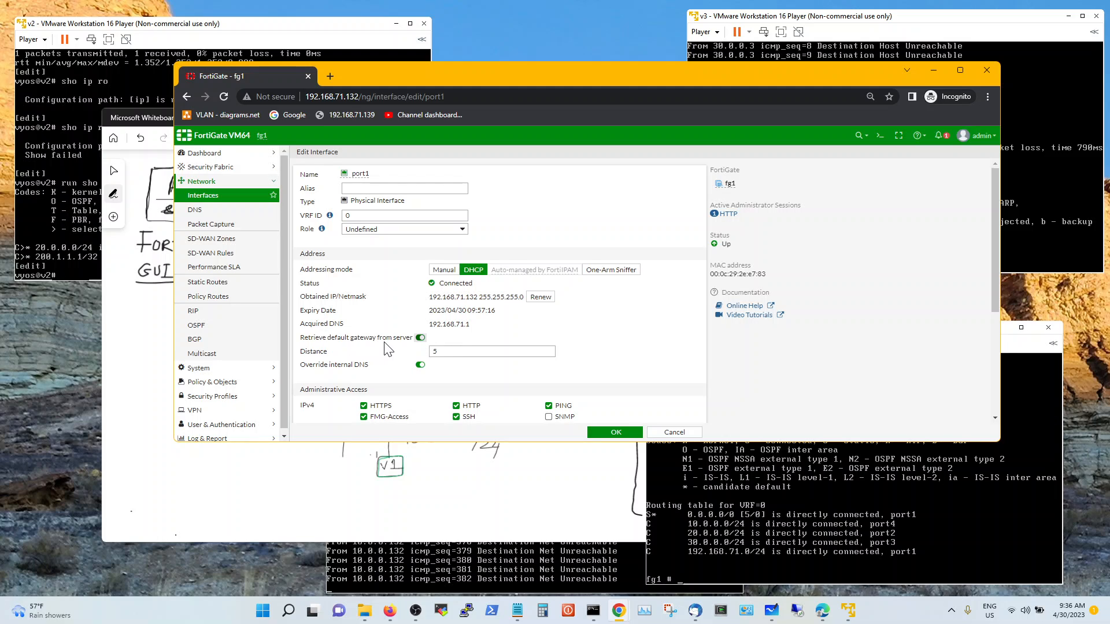
left_click(420, 338)
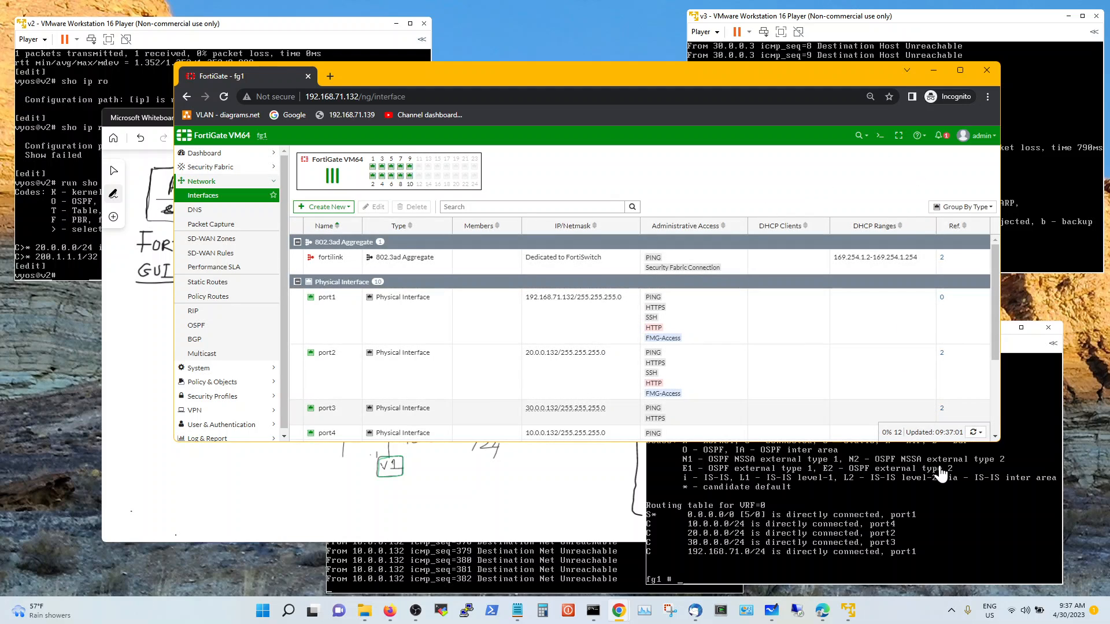
Rerun 'get router info routing-table all' on fg1; the default route is still via port1
left_click(937, 496)
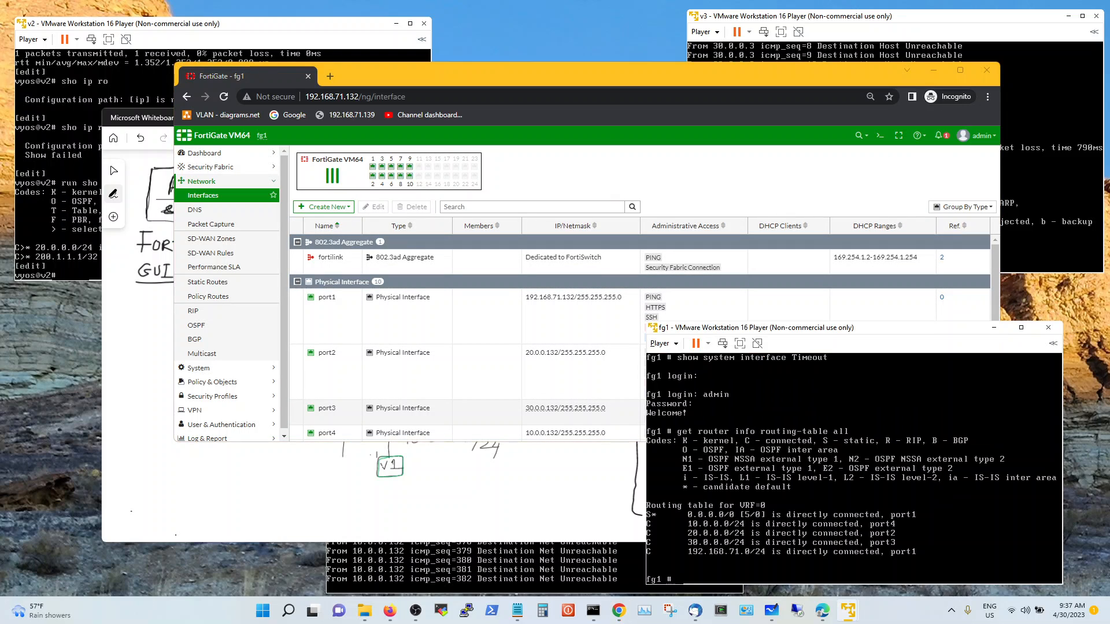
key("Up")
key("Return")
key("Up")
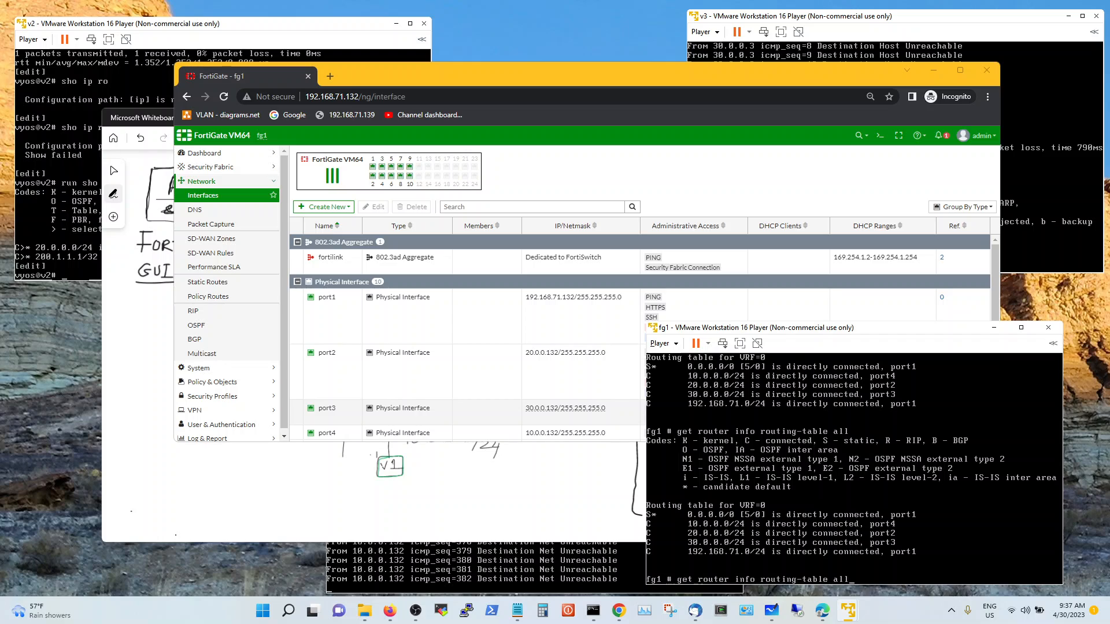
key("Down")
key("Up")
key("Down")
key("Up")
key("Down")
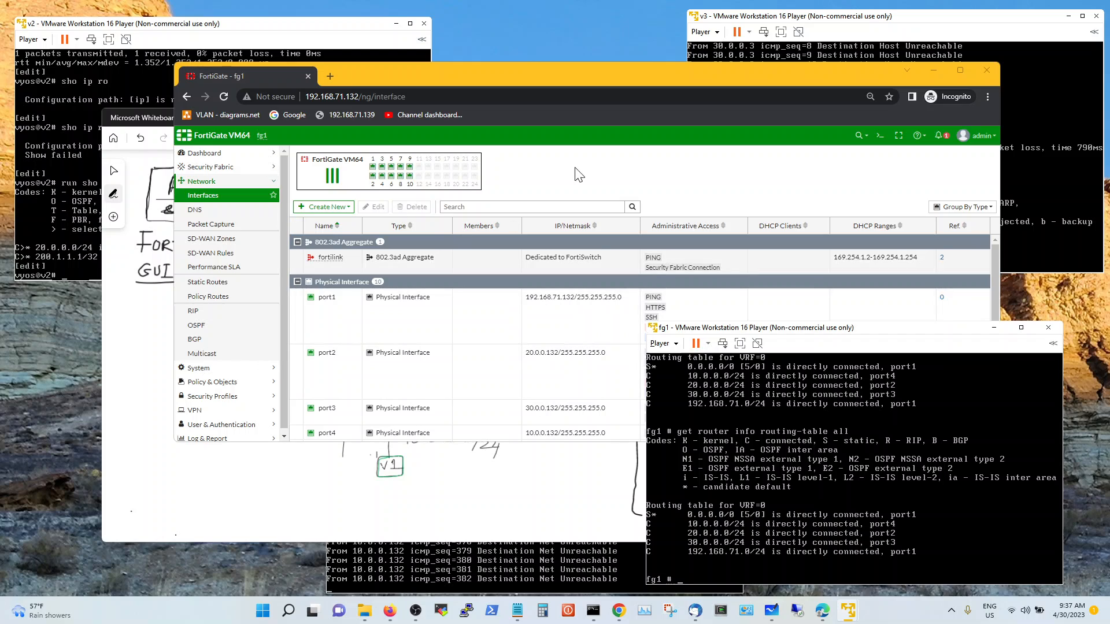
Reboot the FortiGate from the admin menu's System > Reboot and confirm it
left_click(985, 140)
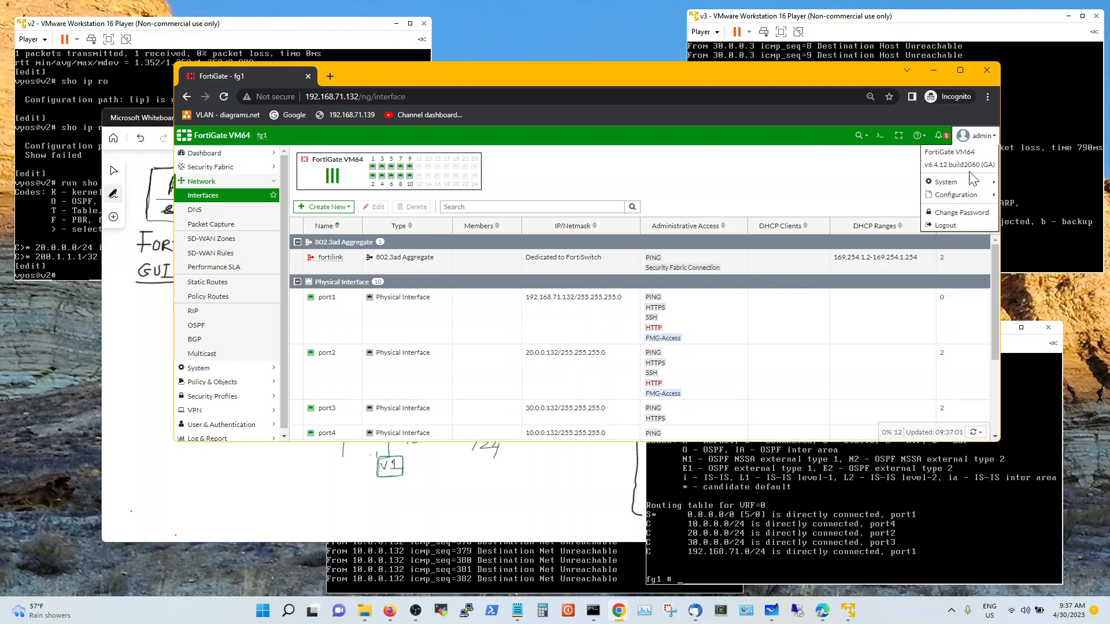
mouse_move(959, 184)
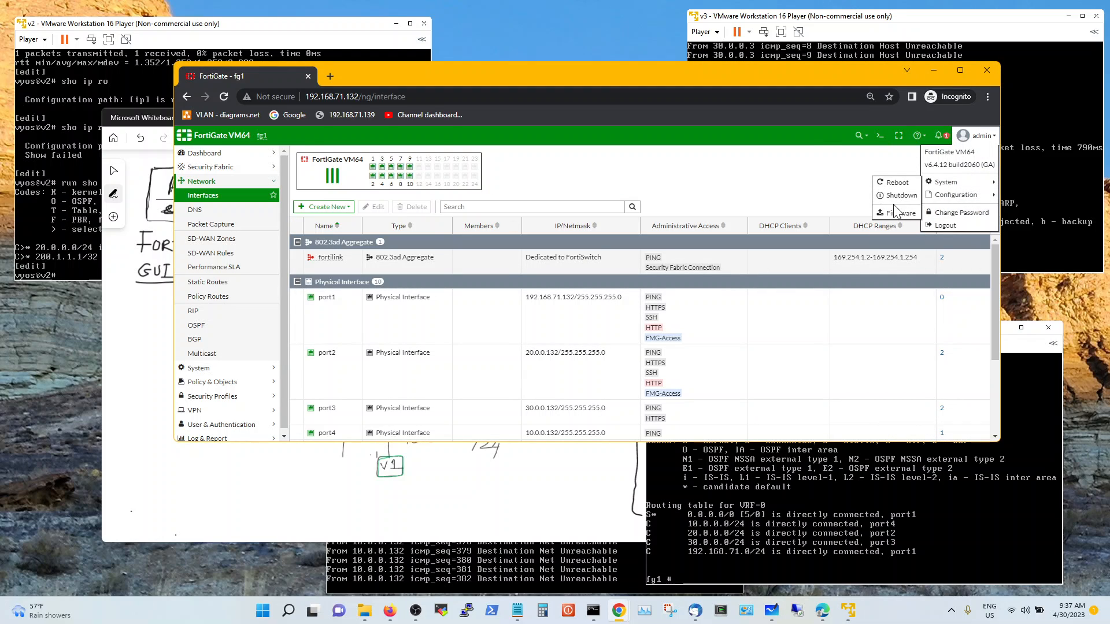
left_click(904, 186)
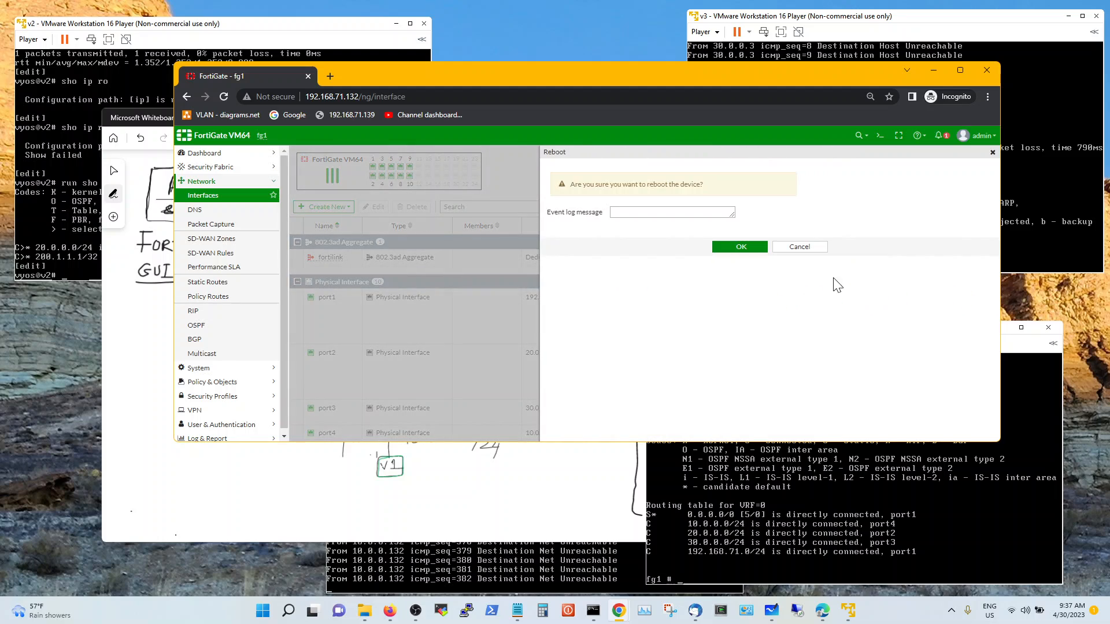
left_click(735, 242)
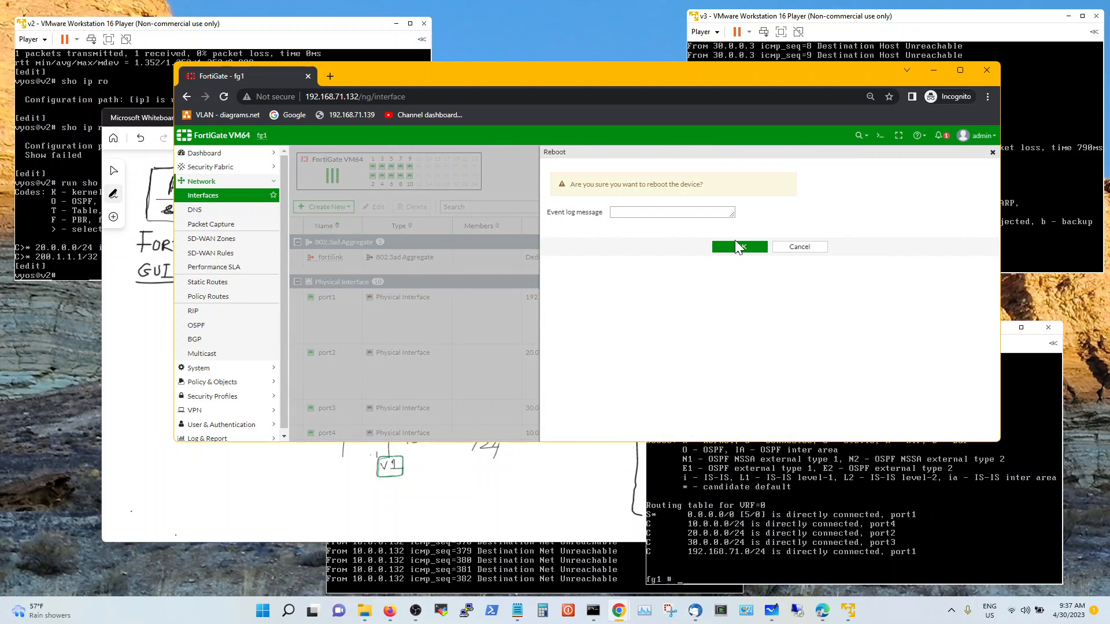
left_click(705, 527)
left_click(737, 242)
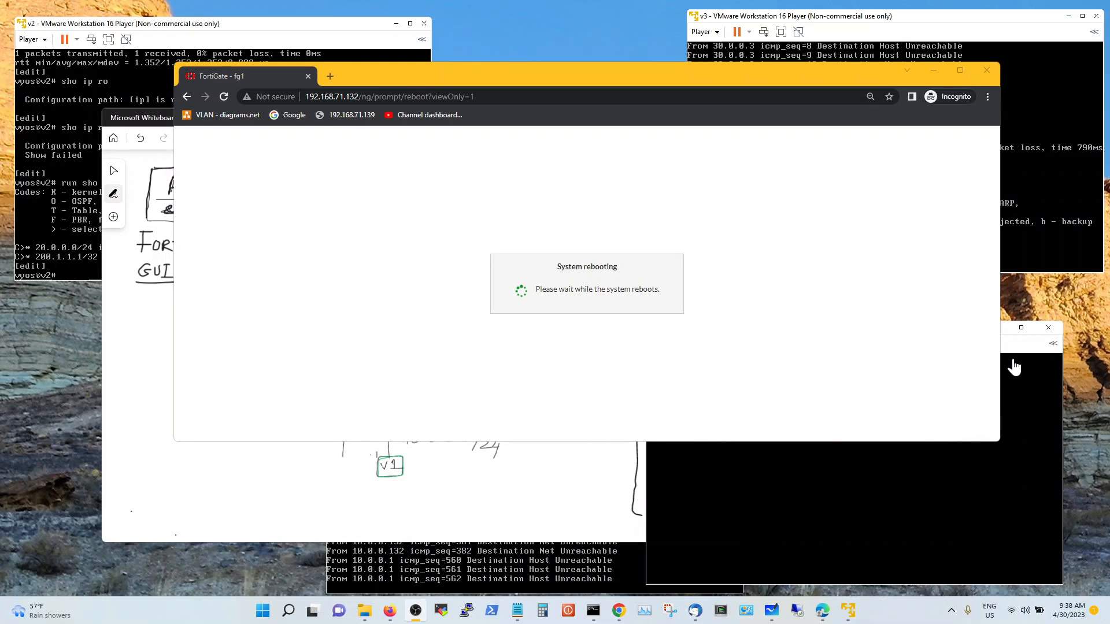
Bring the fg1 console forward to watch it boot to the login prompt
left_click(1016, 348)
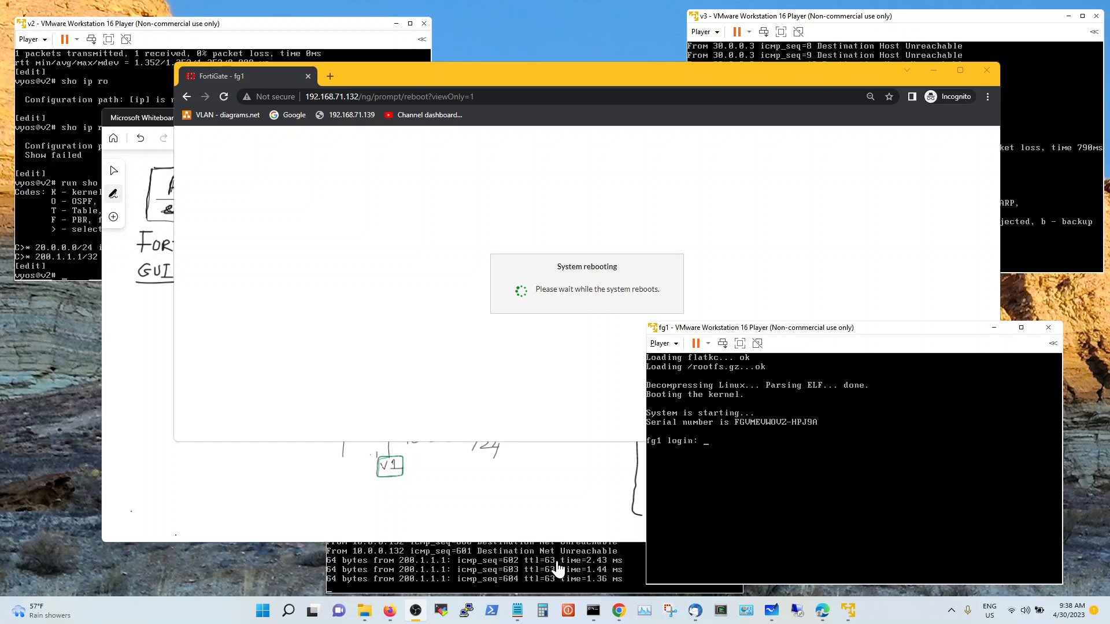
Log in as admin and list the routing table, showing defaults via 20.0.0.2 and 30.0.0.3
left_click(733, 488)
type("adm")
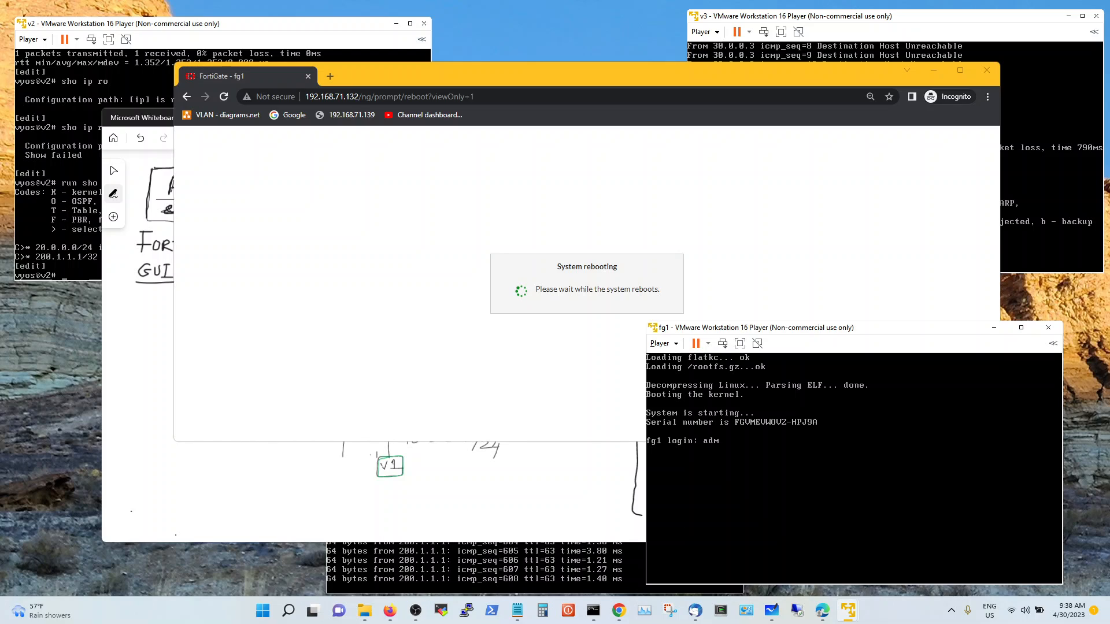
type("in")
key("Return")
key("Return")
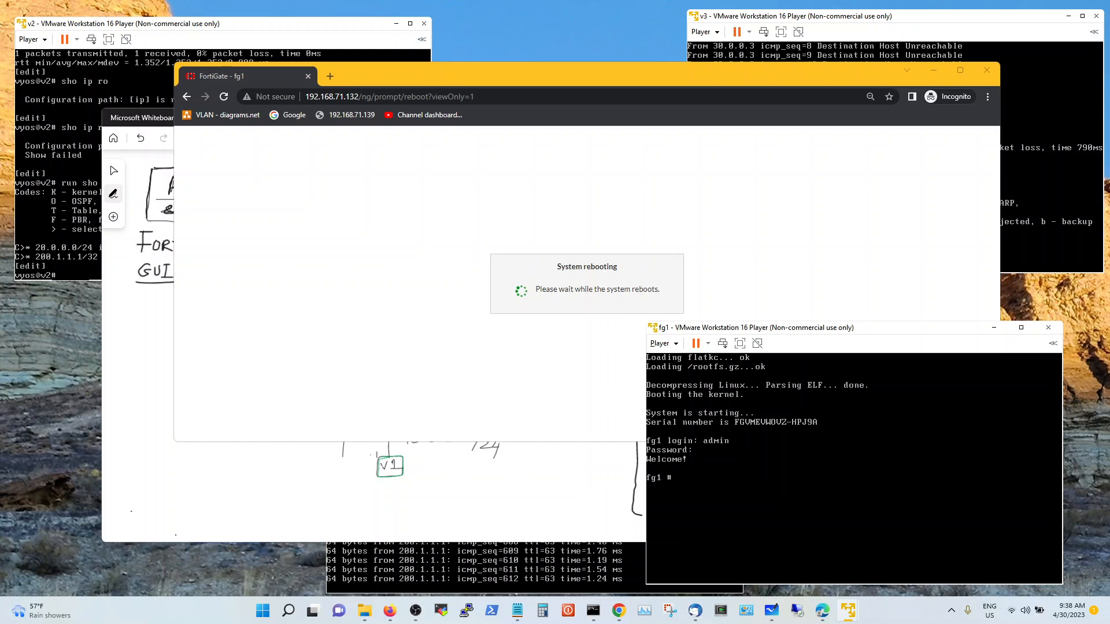
type("get router info routing-table all")
key("Return")
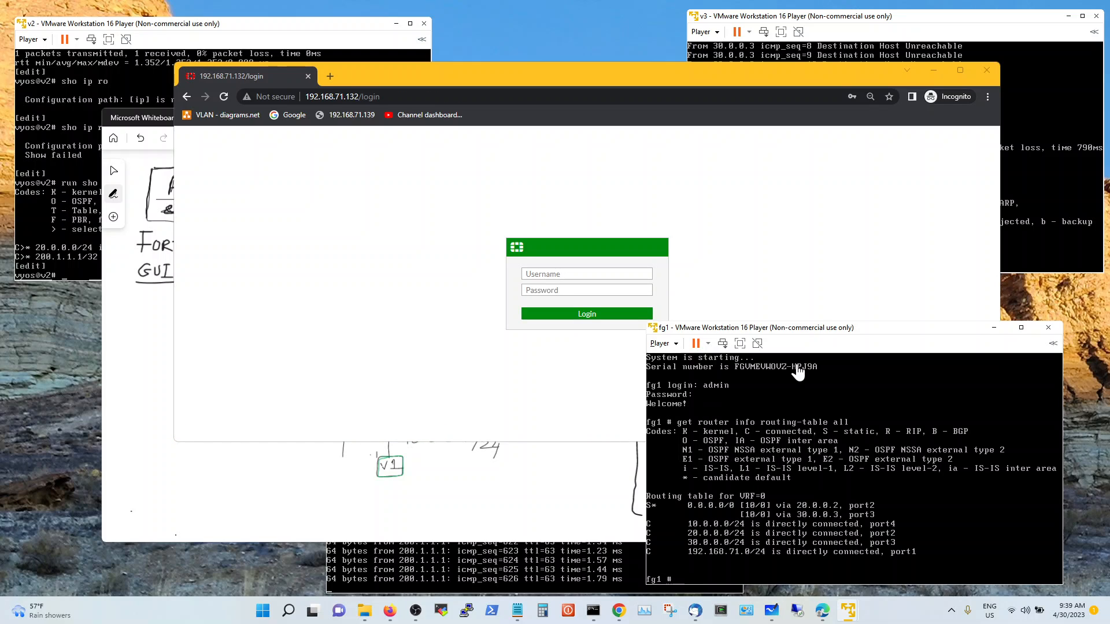
Minimize the fg1 console and bring the Auto Fail Over & ECMP whiteboard forward
left_click(994, 328)
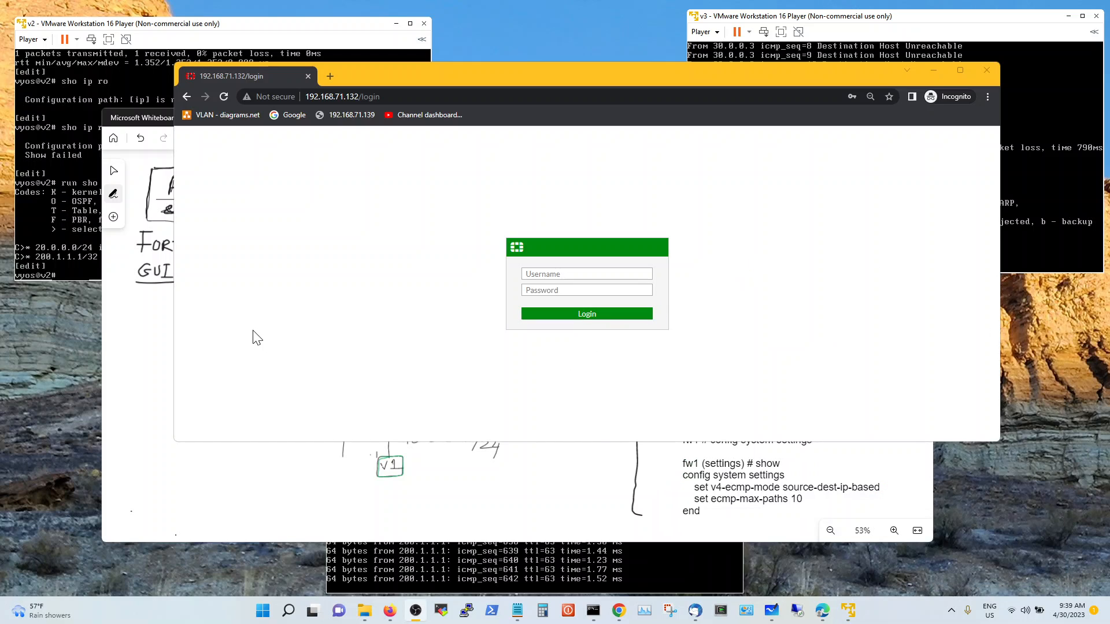
left_click(162, 126)
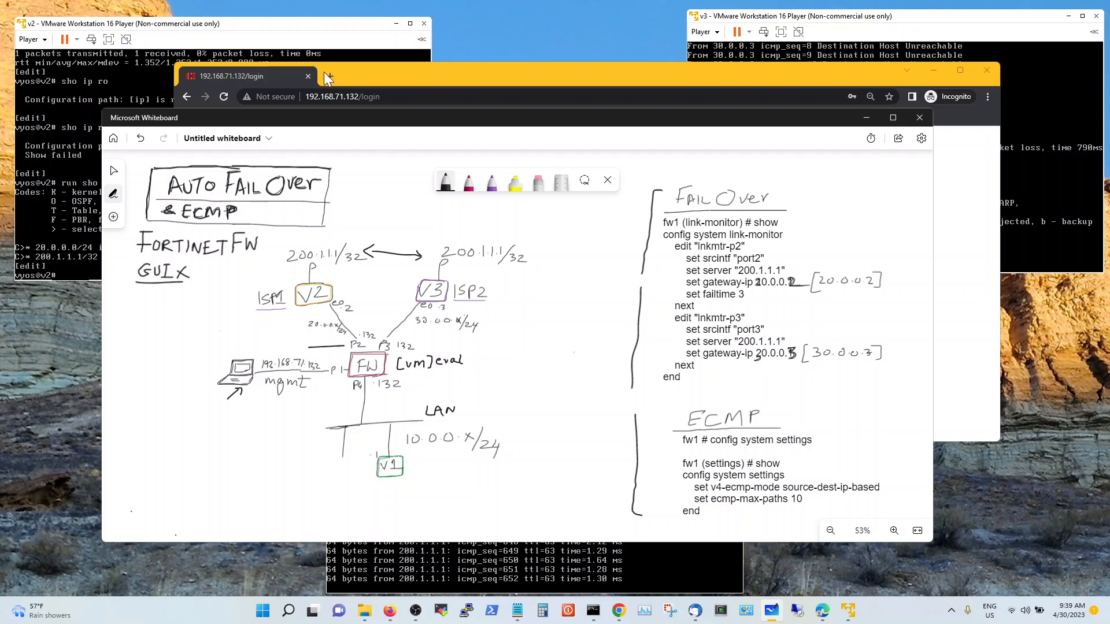
Set 300 ms outgoing latency on v2's first network adapter in Virtual Machine Settings
left_click(44, 39)
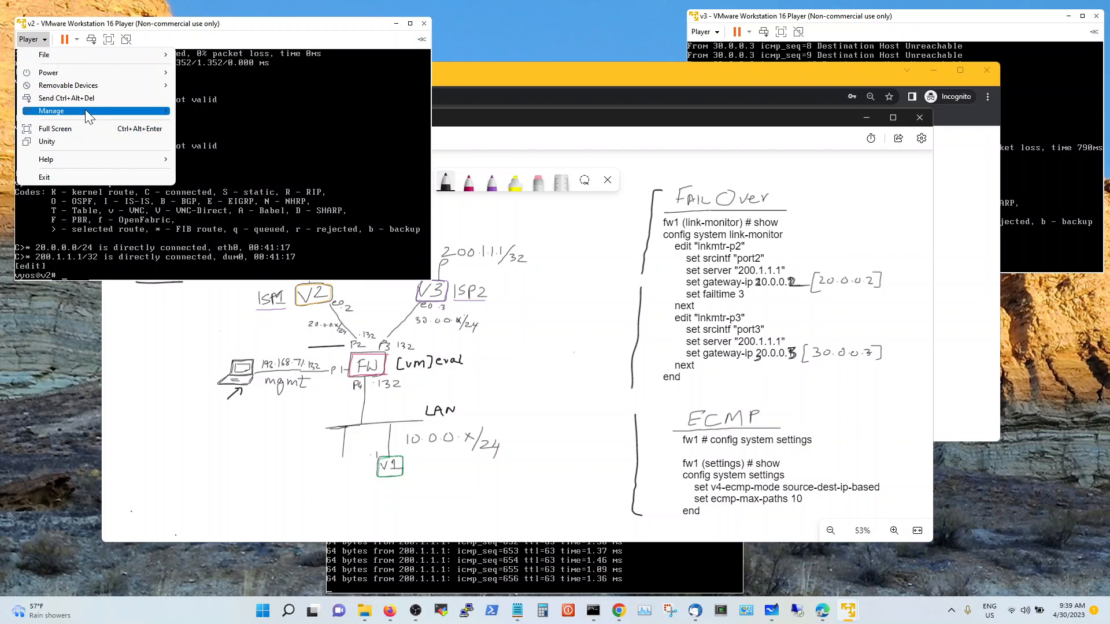
mouse_move(87, 109)
left_click(207, 142)
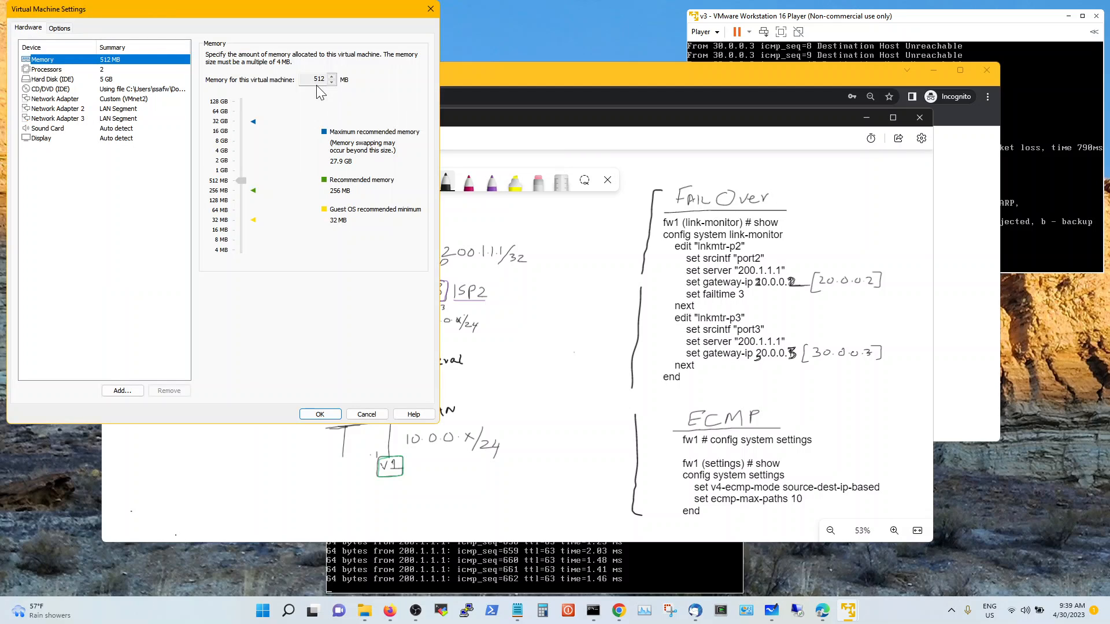
left_click(137, 99)
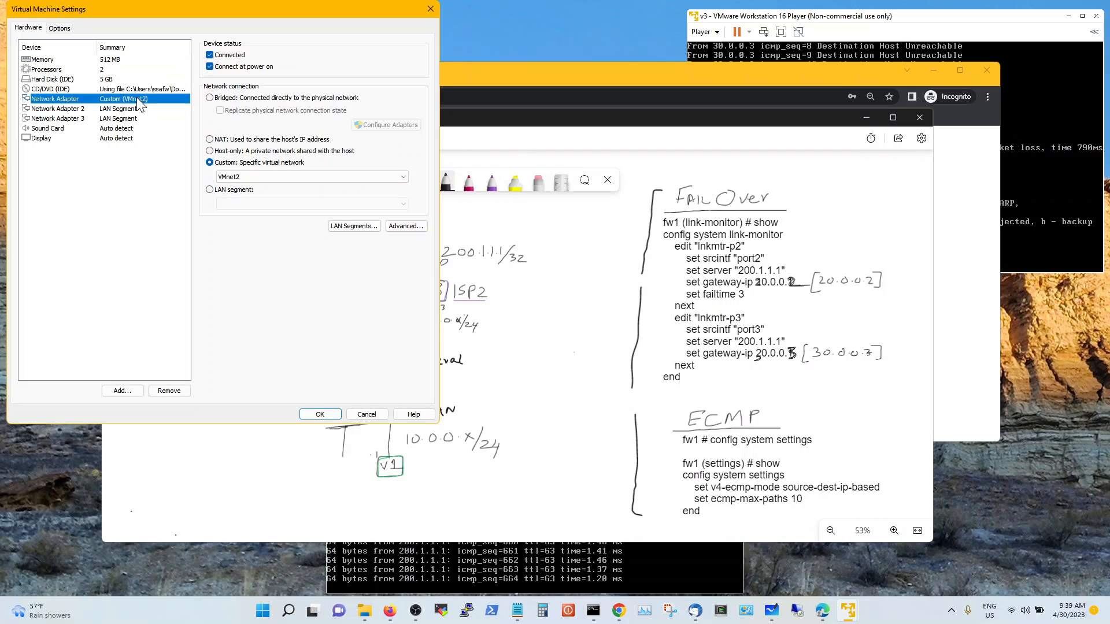
left_click(396, 227)
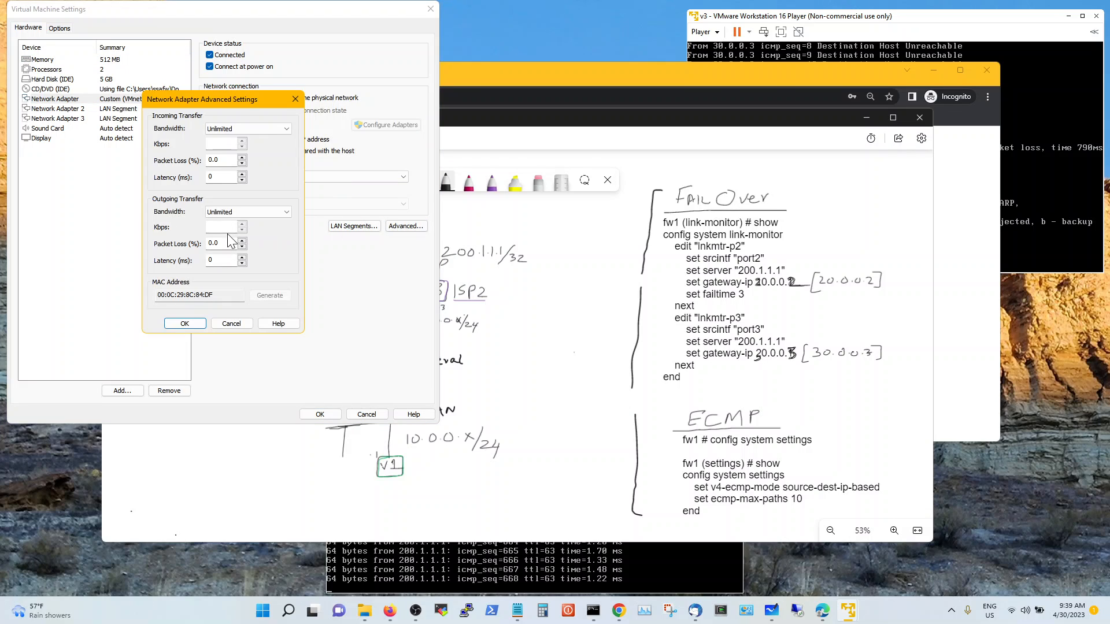
left_click(226, 261)
type("300")
left_click(192, 324)
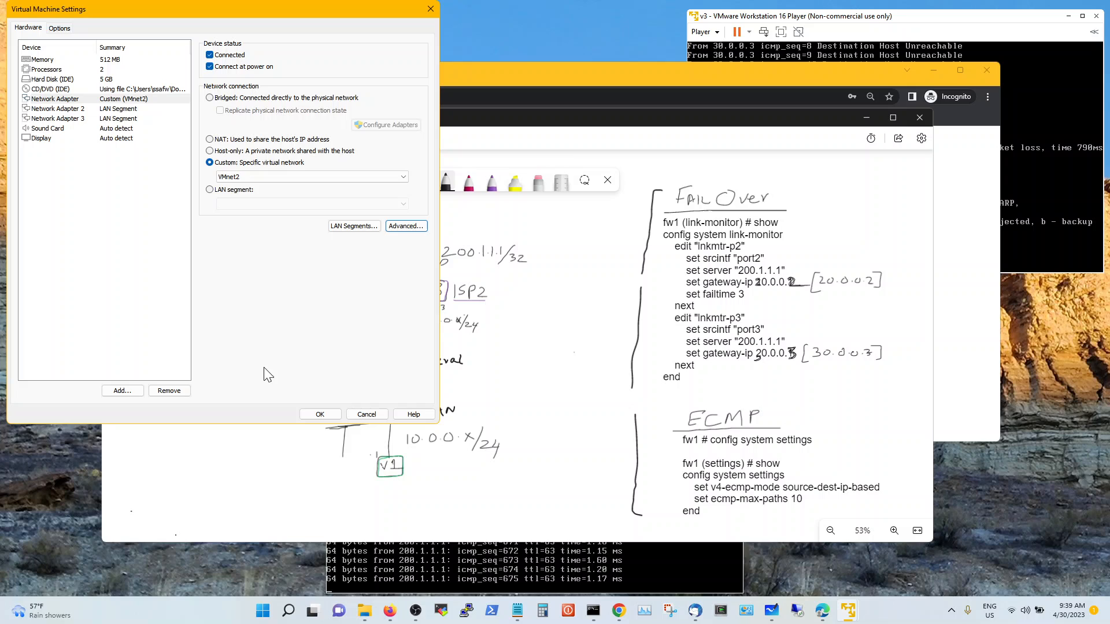
left_click(318, 411)
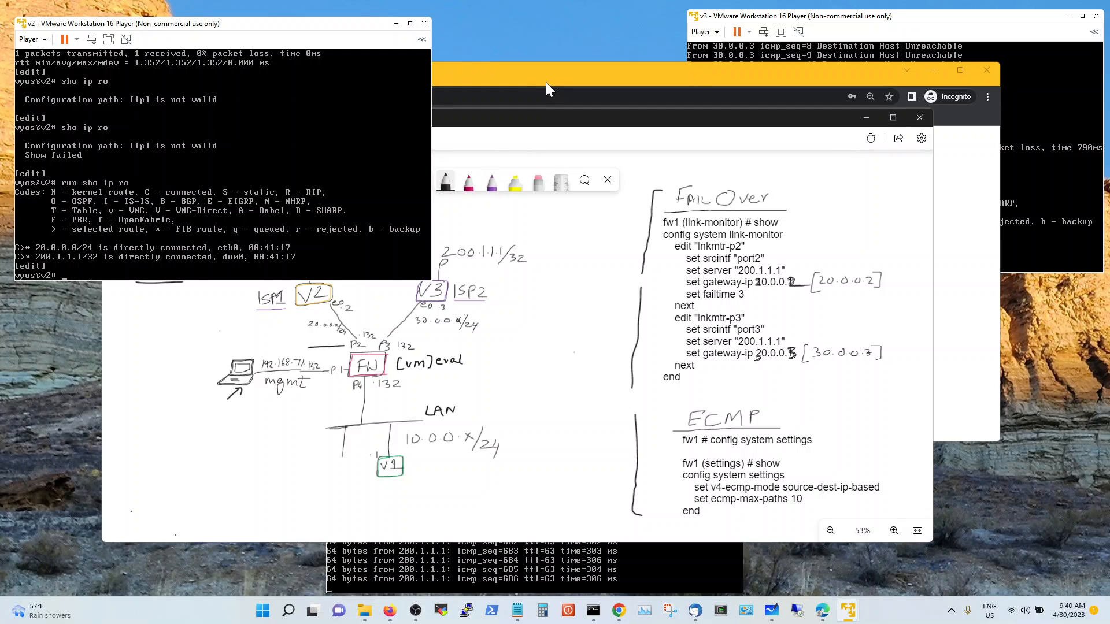
Untick Connected on v2's first Network Adapter in Virtual Machine Settings and confirm with OK
left_click(535, 121)
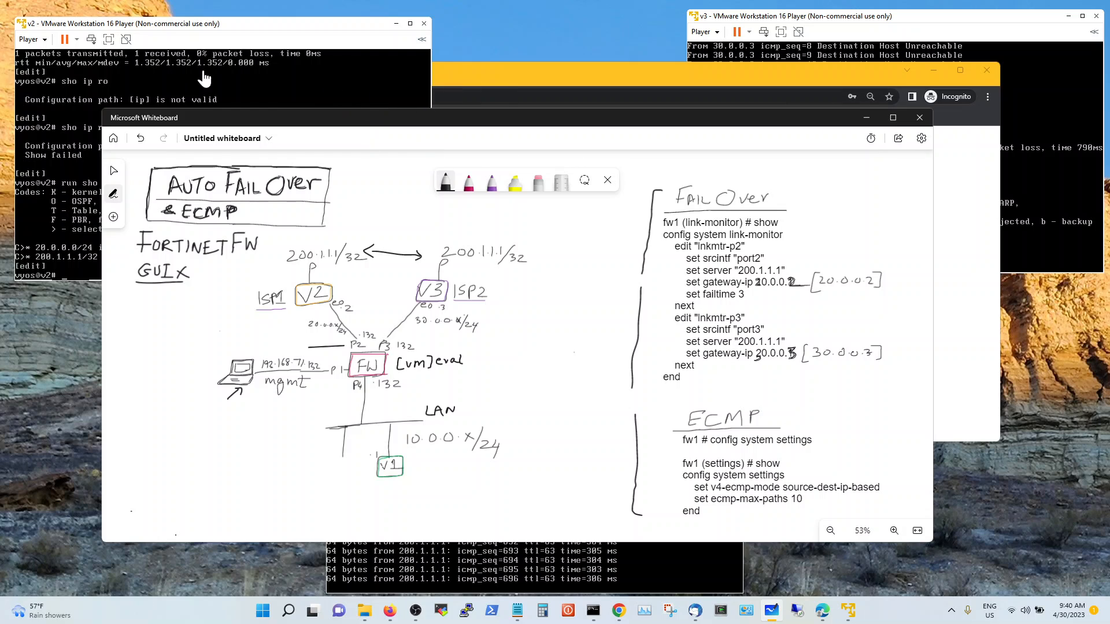
left_click(42, 40)
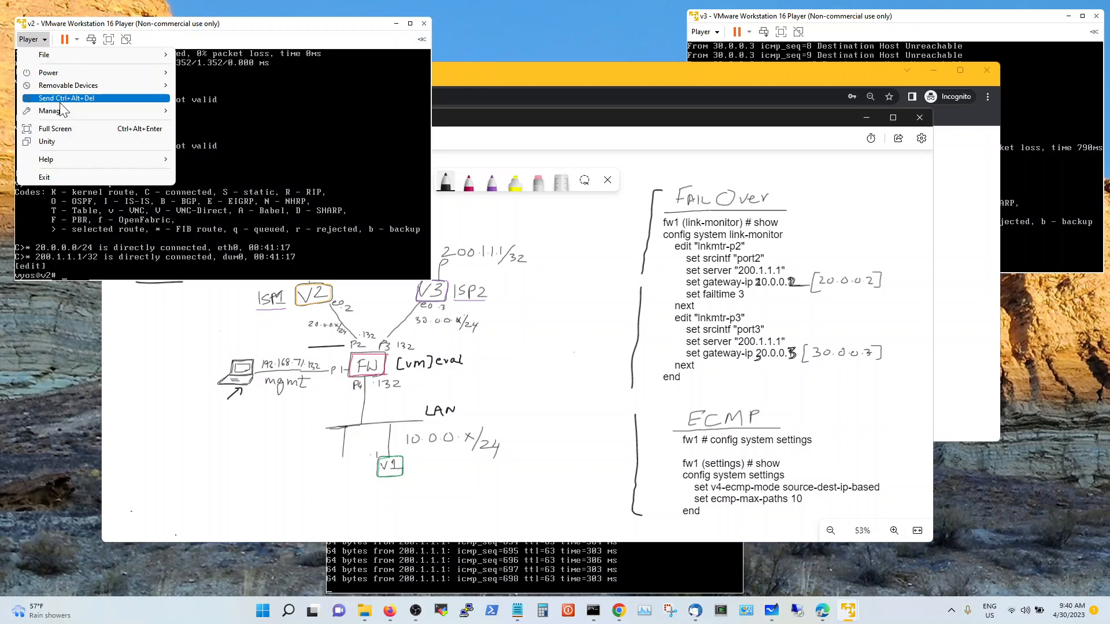
mouse_move(62, 109)
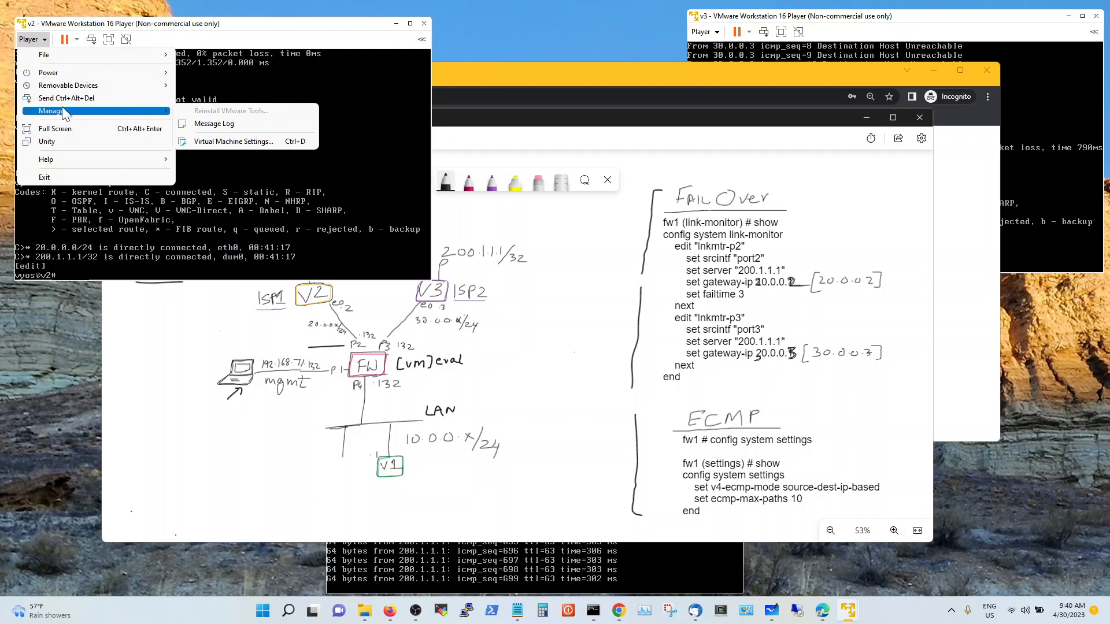
left_click(244, 141)
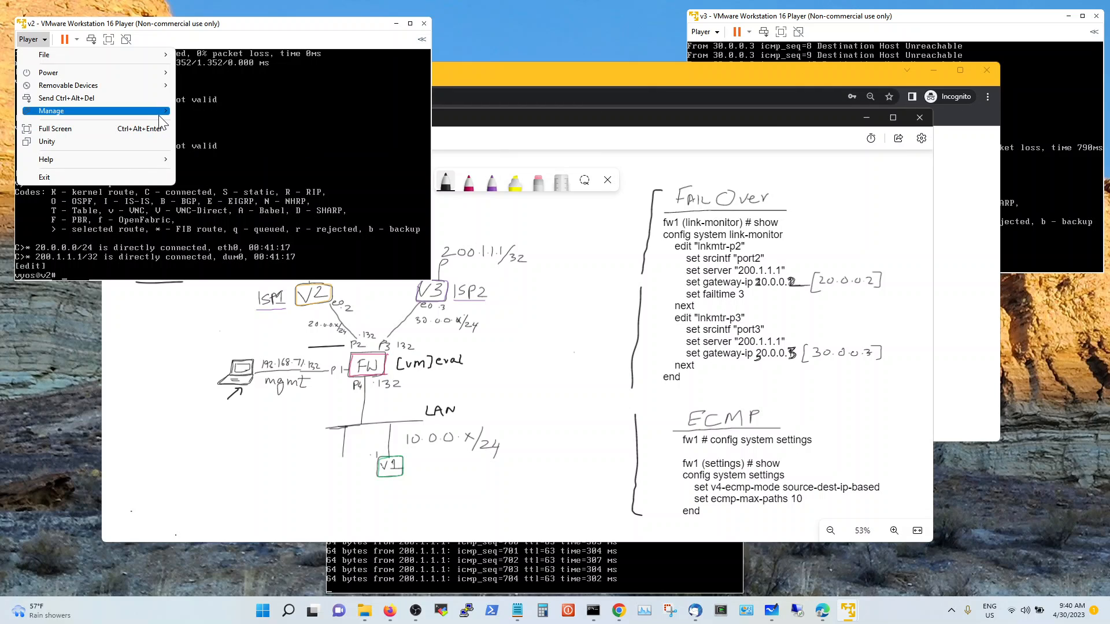
mouse_move(163, 111)
left_click(242, 141)
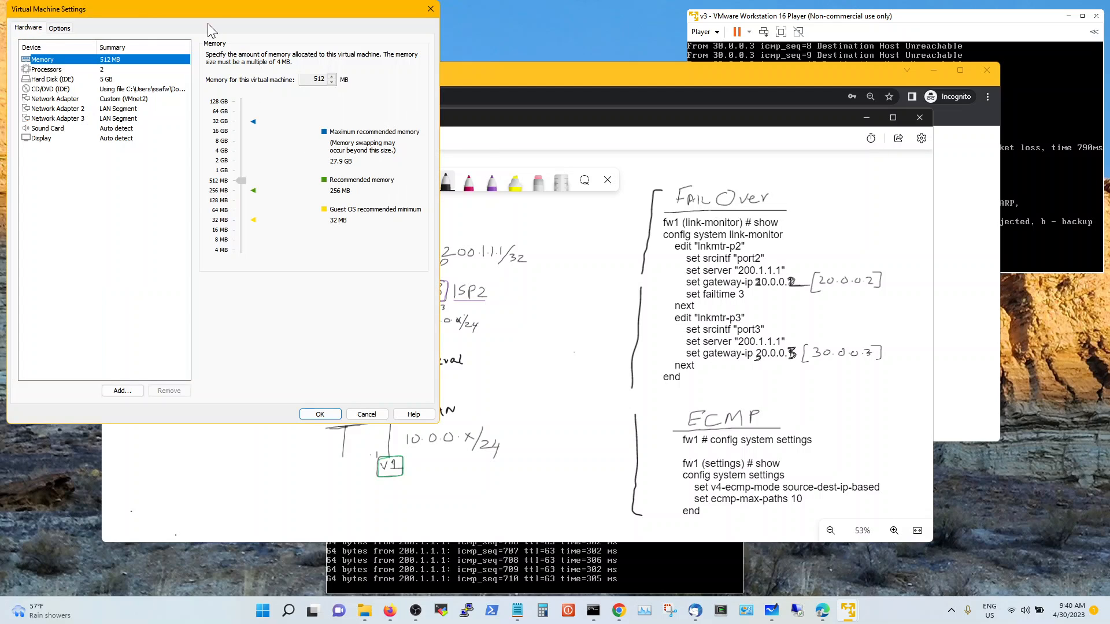
left_click(122, 91)
left_click(122, 99)
left_click(228, 56)
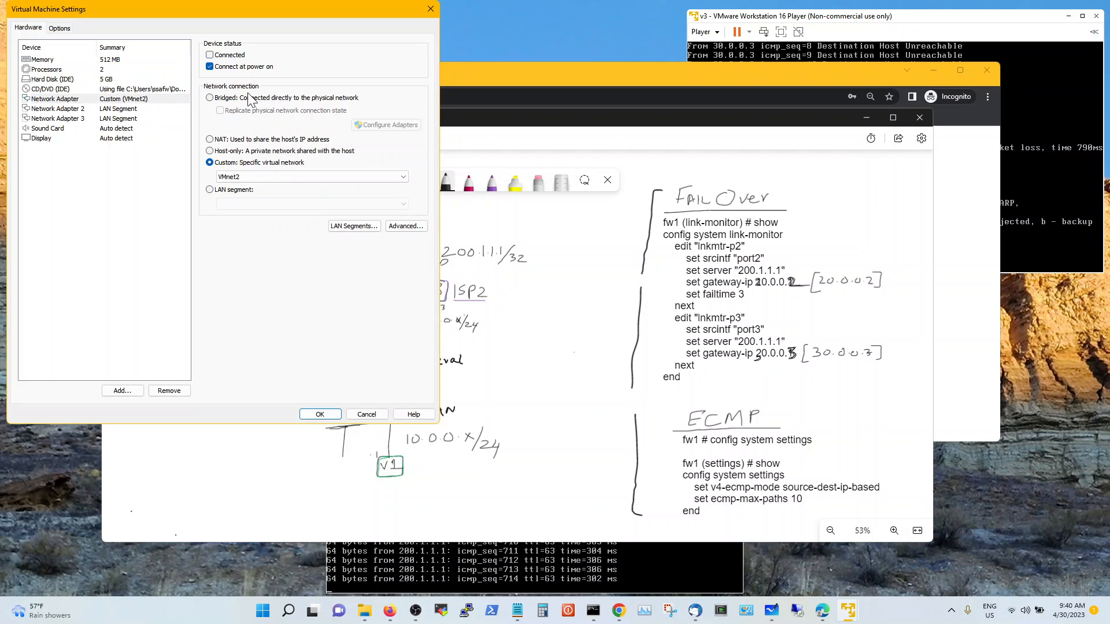
left_click(320, 414)
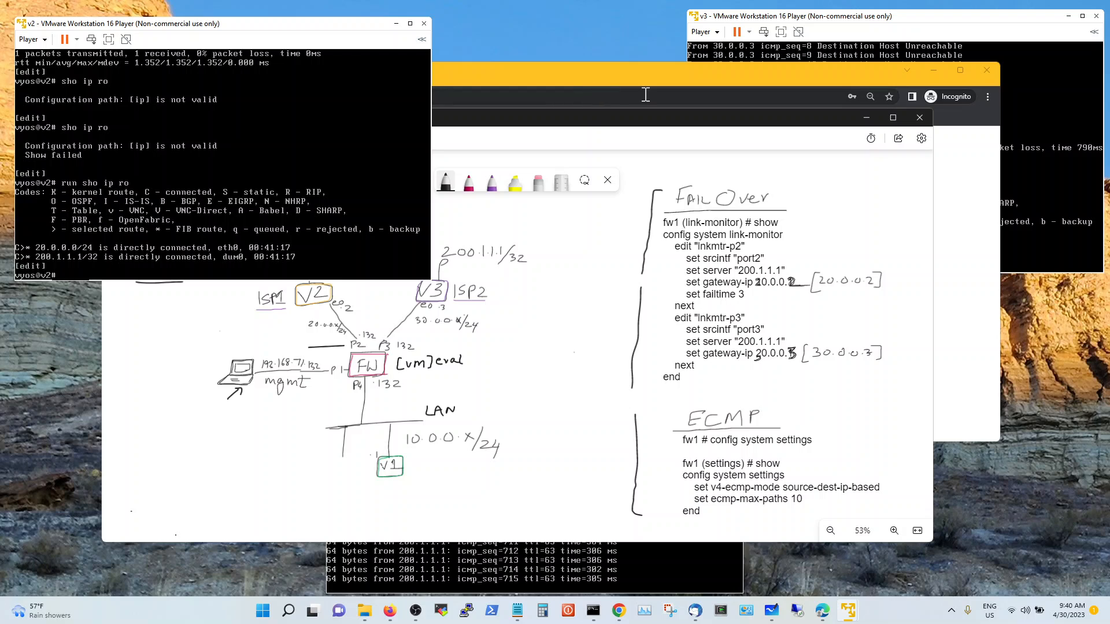
Open v2's Virtual Machine Settings on the first Network Adapter to restore its connection
left_click(631, 123)
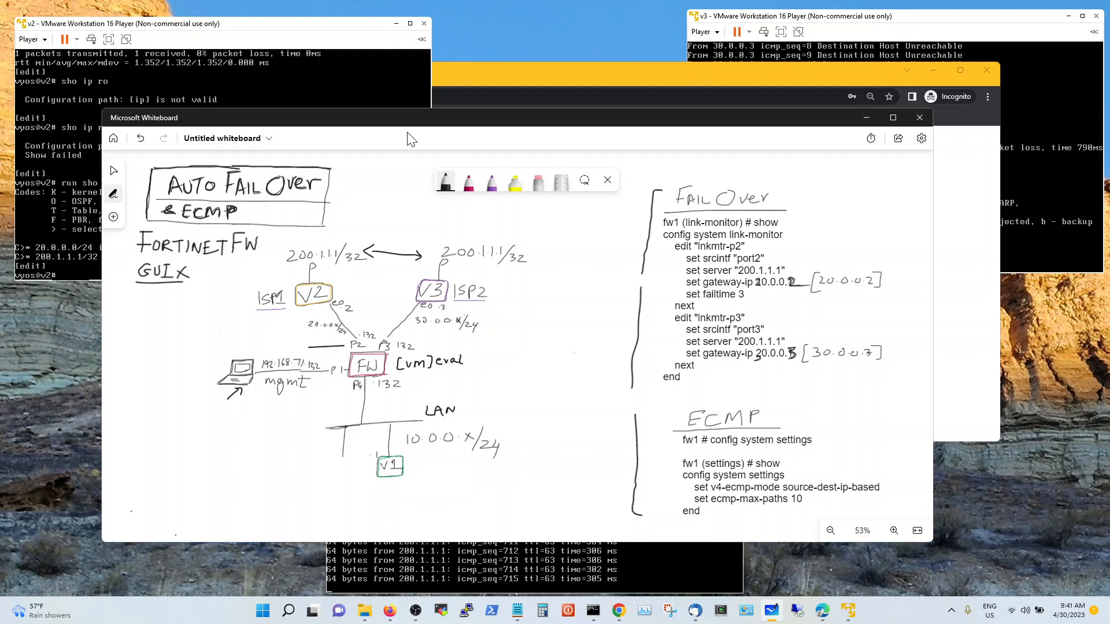
left_click(47, 43)
mouse_move(46, 107)
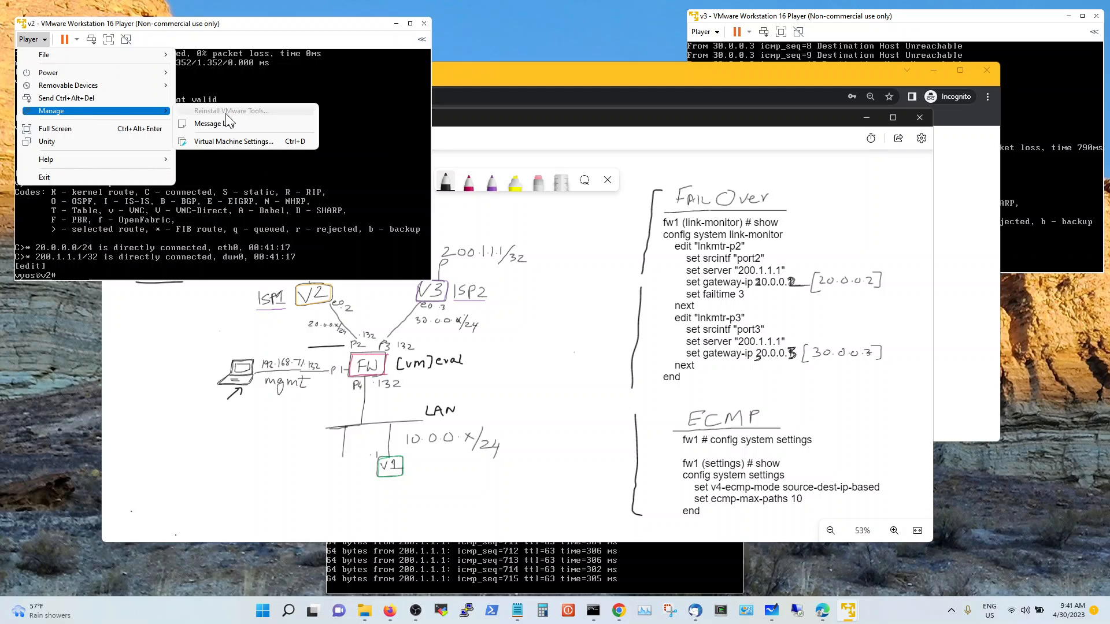
left_click(231, 141)
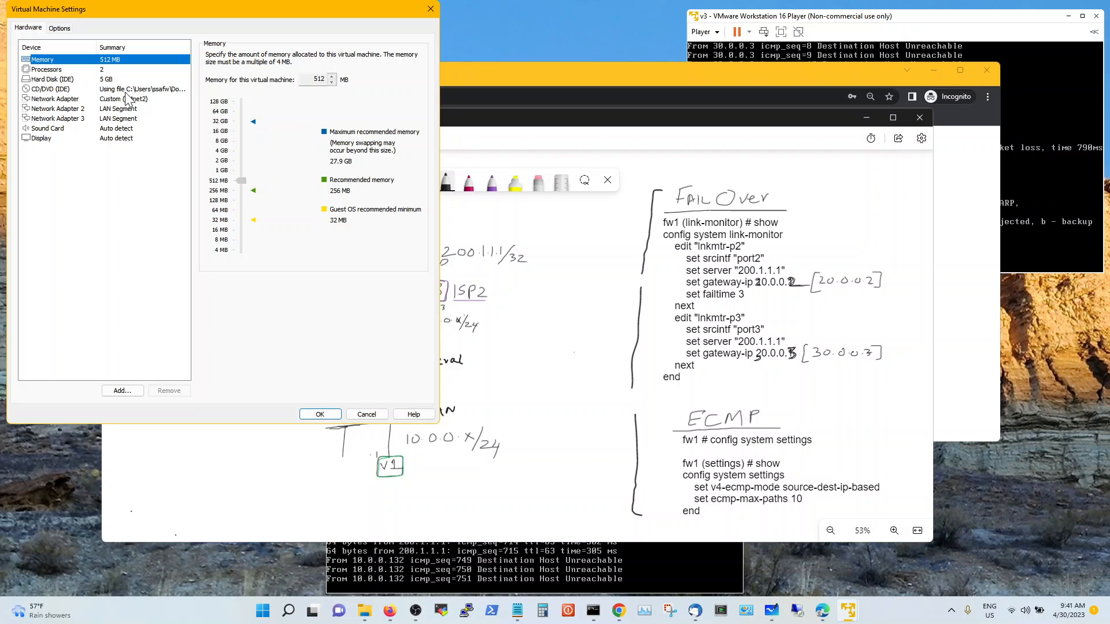
left_click(128, 98)
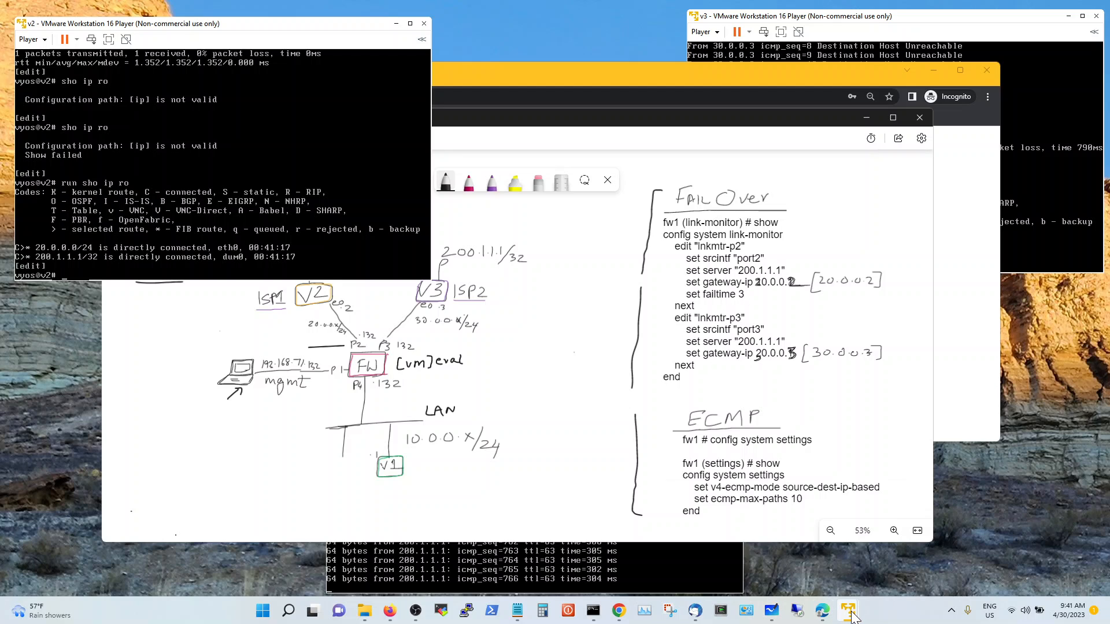
Switch to the fg1 FortiGate console and move its window to the lower left
mouse_move(851, 617)
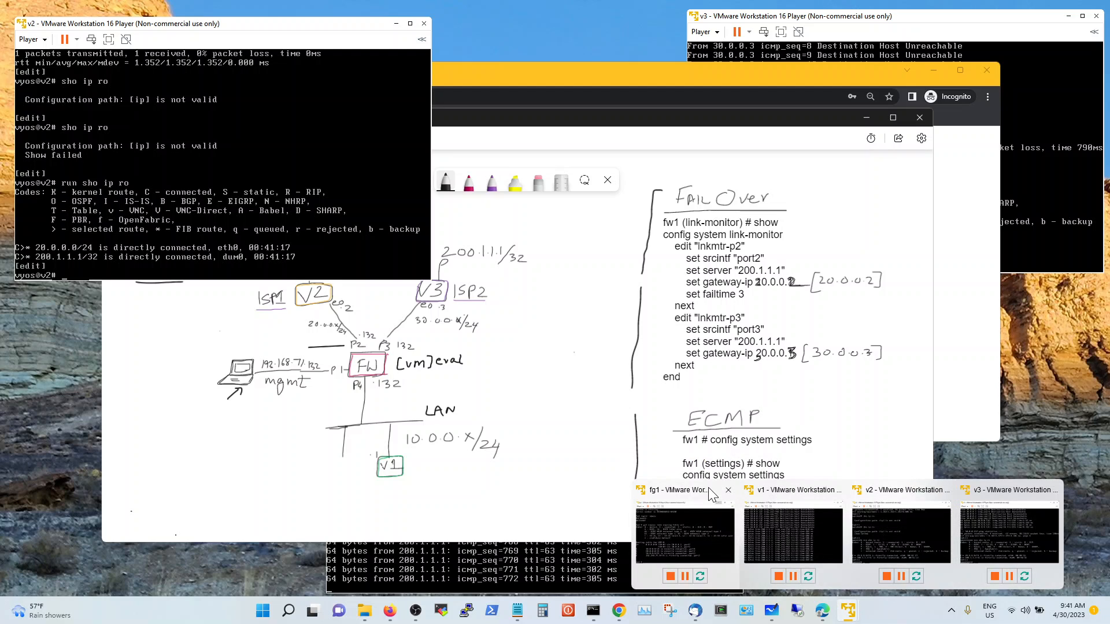
left_click(692, 495)
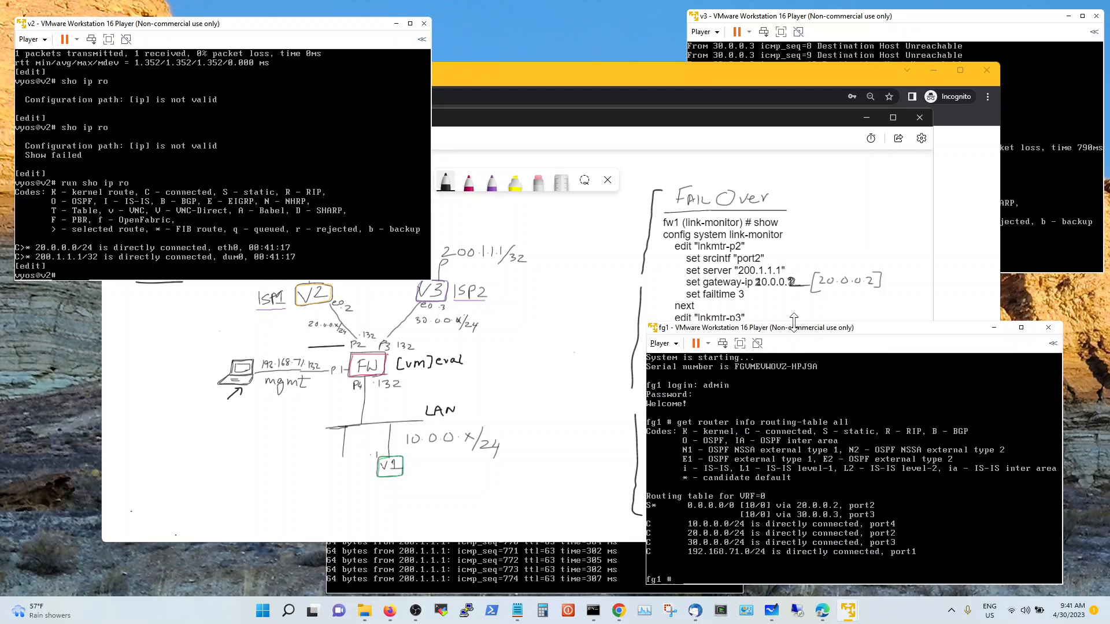
left_click_drag(791, 330, 163, 343)
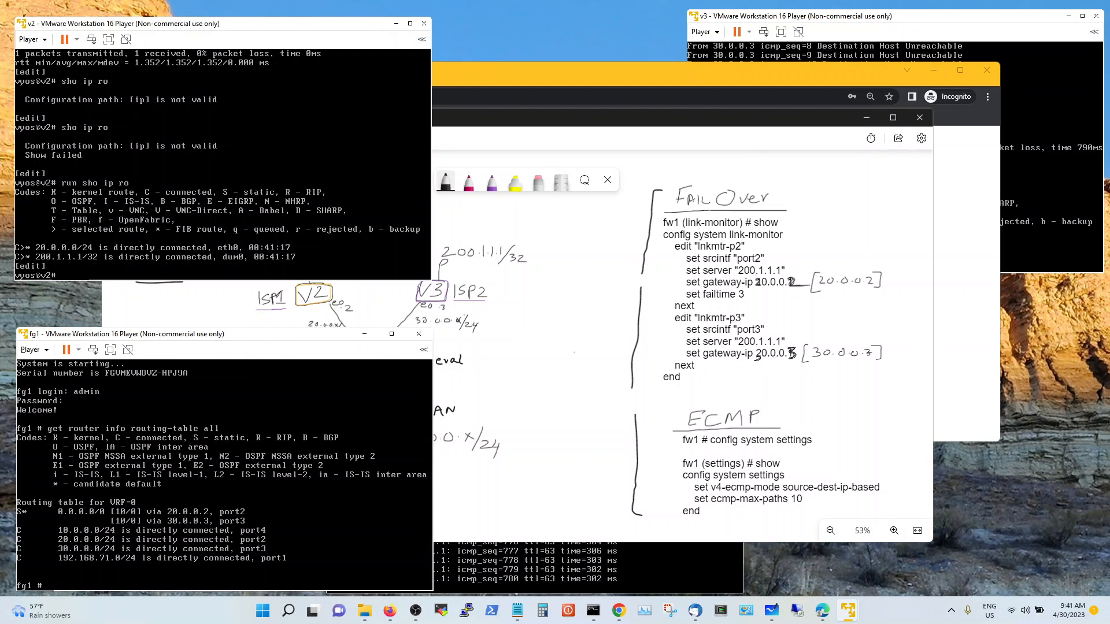
Try a bare 'config', then type 'config system link-monitor'
type("config")
key("Return")
type("config")
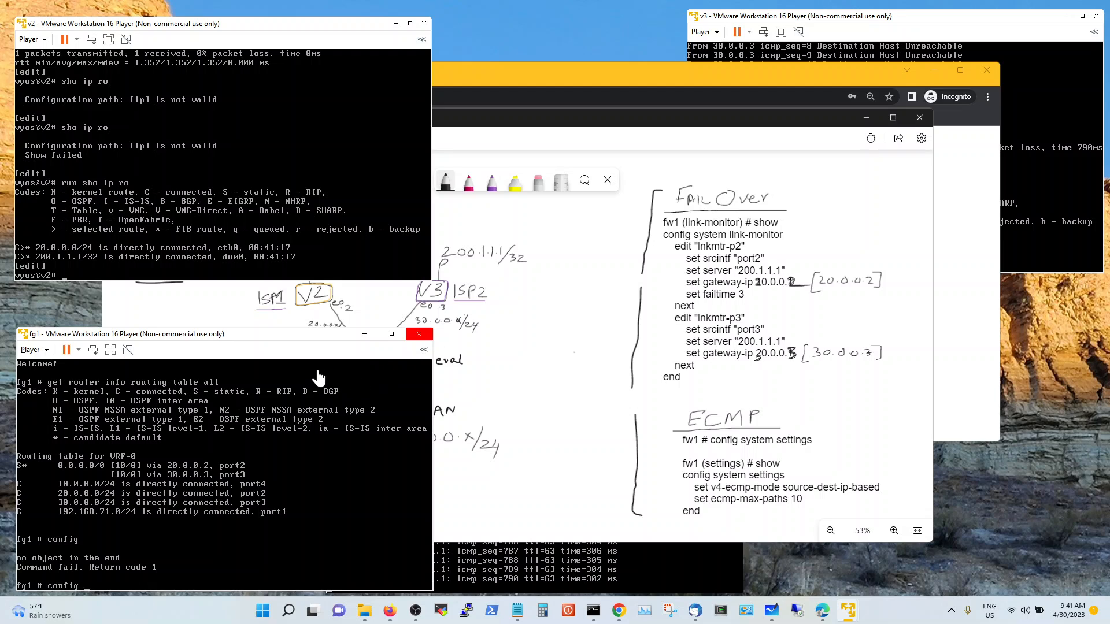
type("link")
key("BackSpace")
key("BackSpace")
key("BackSpace")
key("BackSpace")
type("system link-monitor")
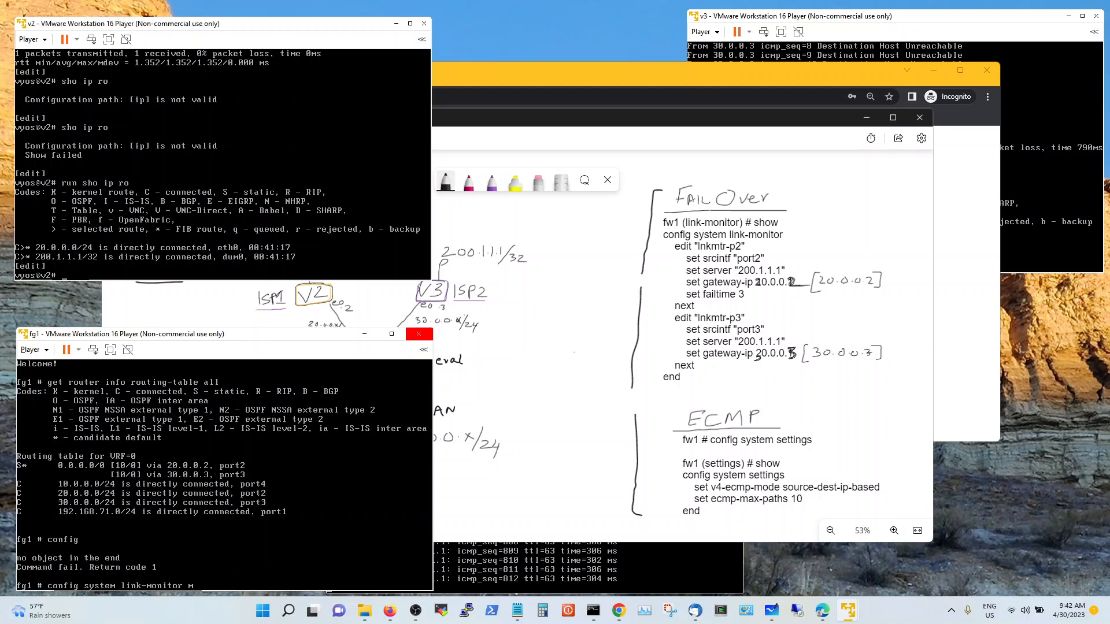
Run the link-monitor command with a monitor name appended, correcting typos in the name
type("mnt")
type("-pr2")
key("BackSpace")
key("BackSpace")
type("tr")
key("BackSpace")
type("2")
key("Return")
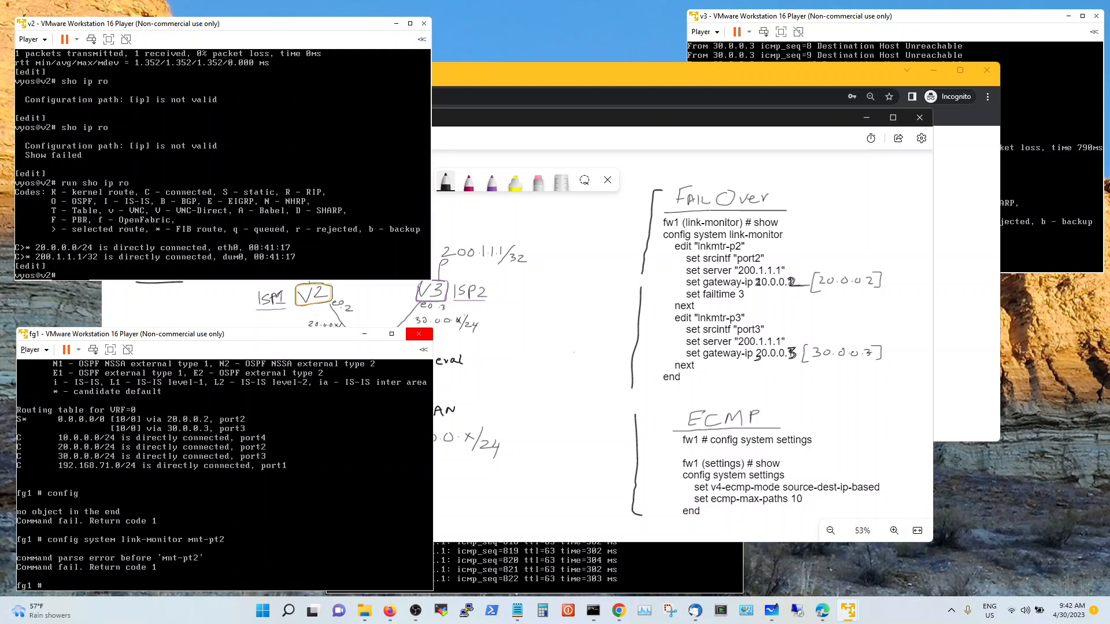
Enter the config system link-monitor section and create entry lnkmtr-pt2 with edit
key("Up")
key("BackSpace")
key("BackSpace")
key("BackSpace")
key("BackSpace")
key("BackSpace")
key("BackSpace")
key("BackSpace")
key("question")
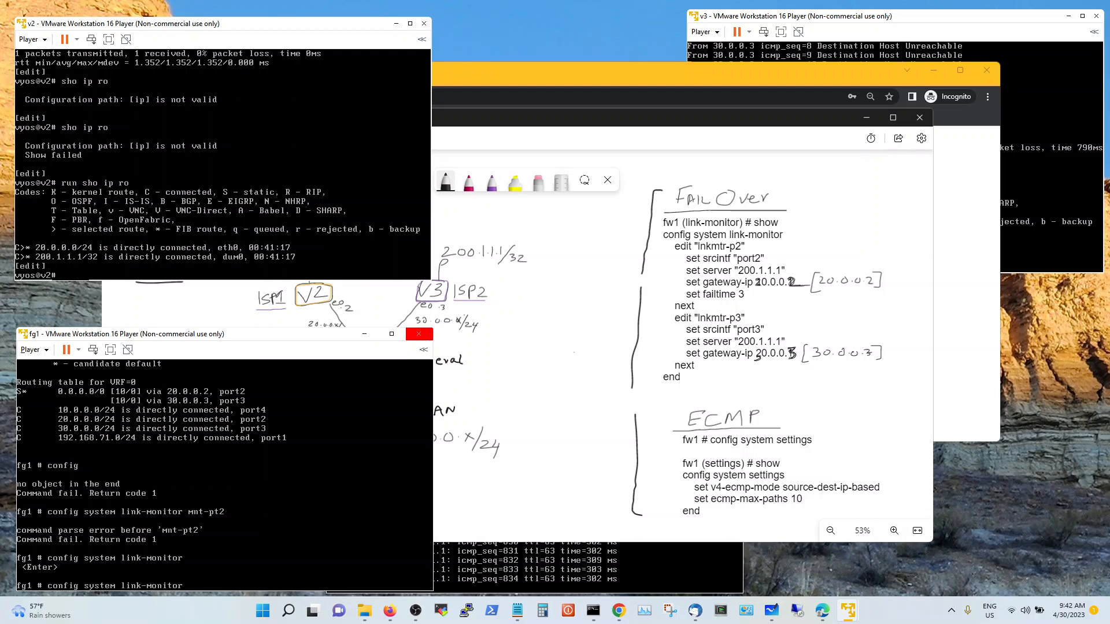
key("Return")
type("edit")
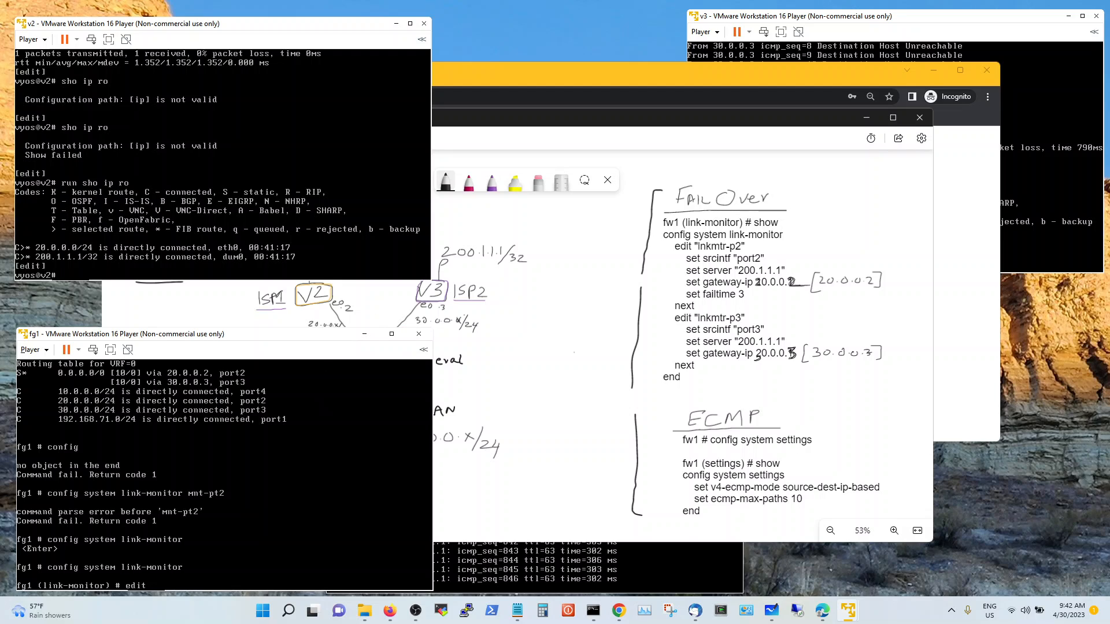
type("1")
type("nkmtr")
type("-pr")
type("t")
type("2")
key("Return")
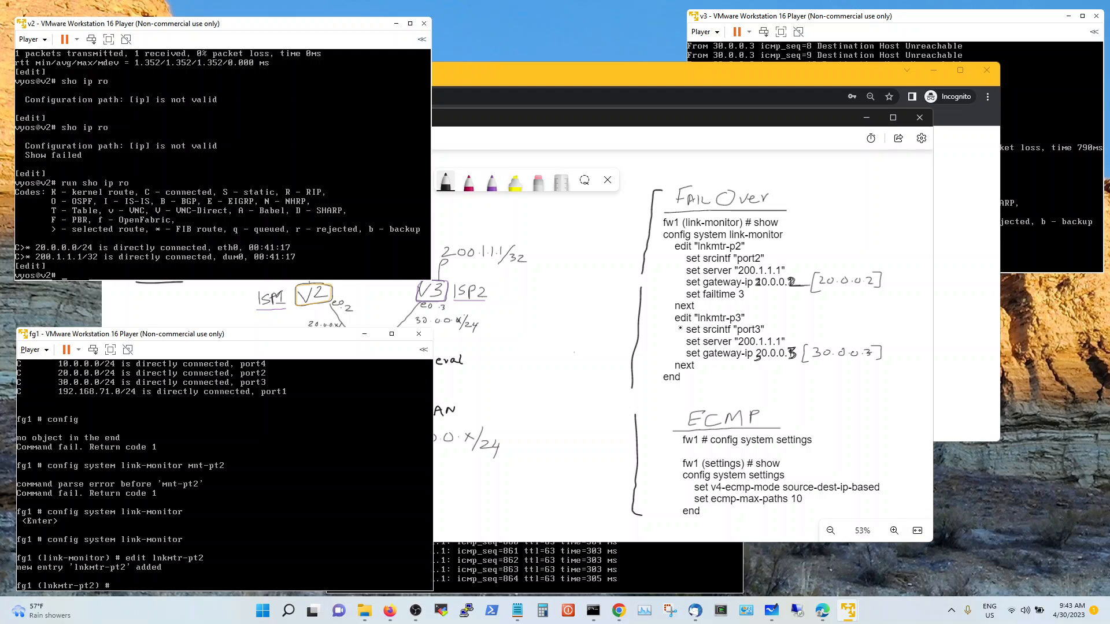
Strike out the failtime note, then set srcintf port2, server 200.1.1.1, gateway-ip 20.0.0.2
left_click_drag(681, 296, 746, 295)
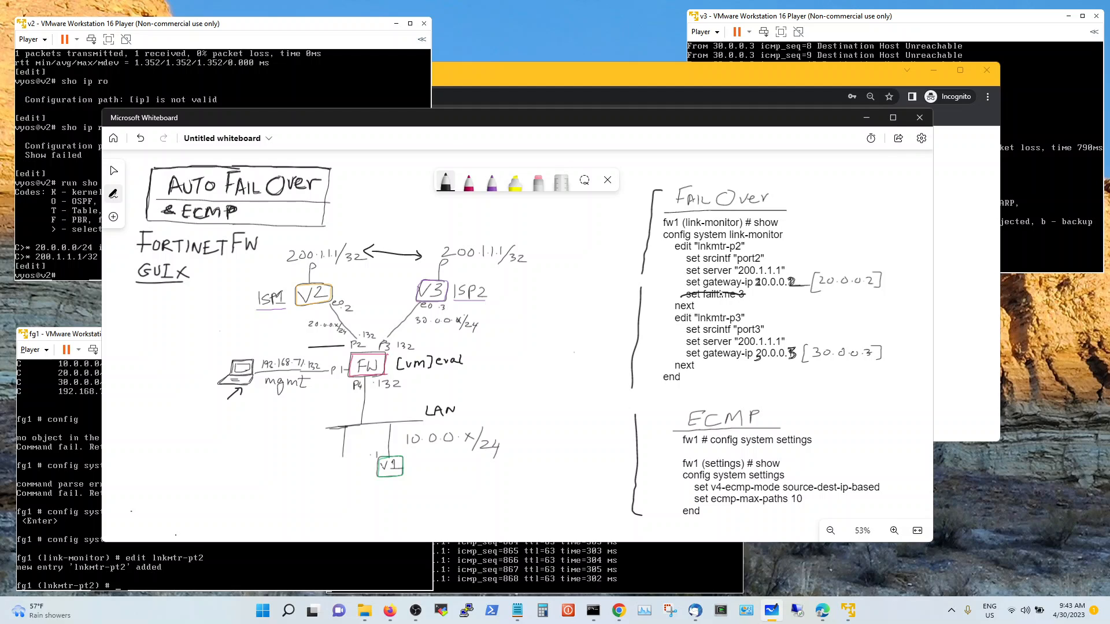
left_click(69, 341)
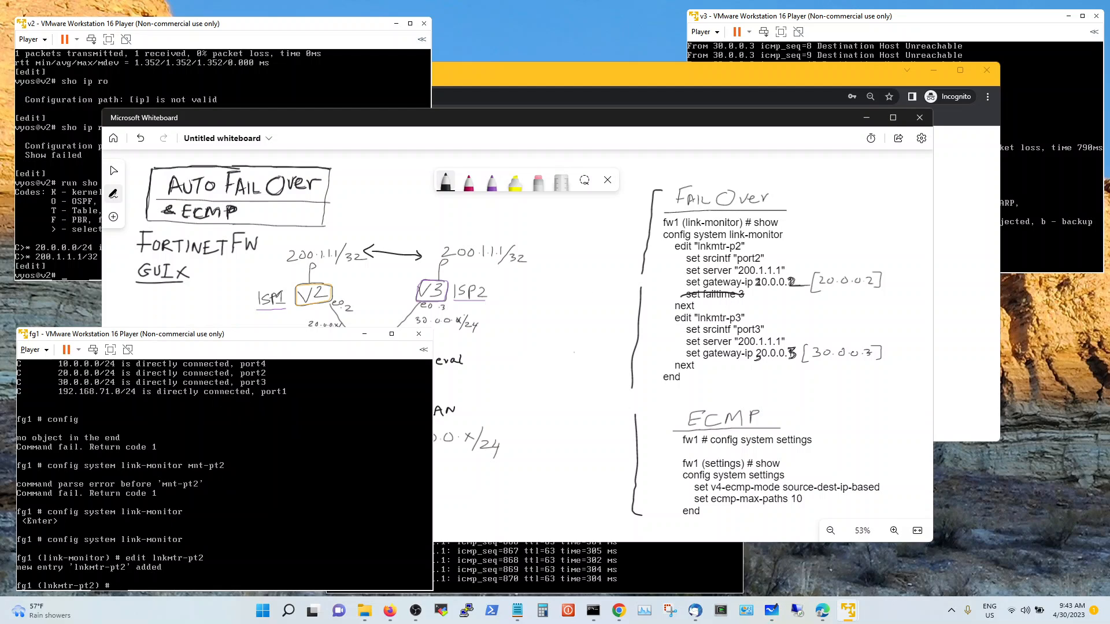
type("set s")
key("Tab")
type("port2")
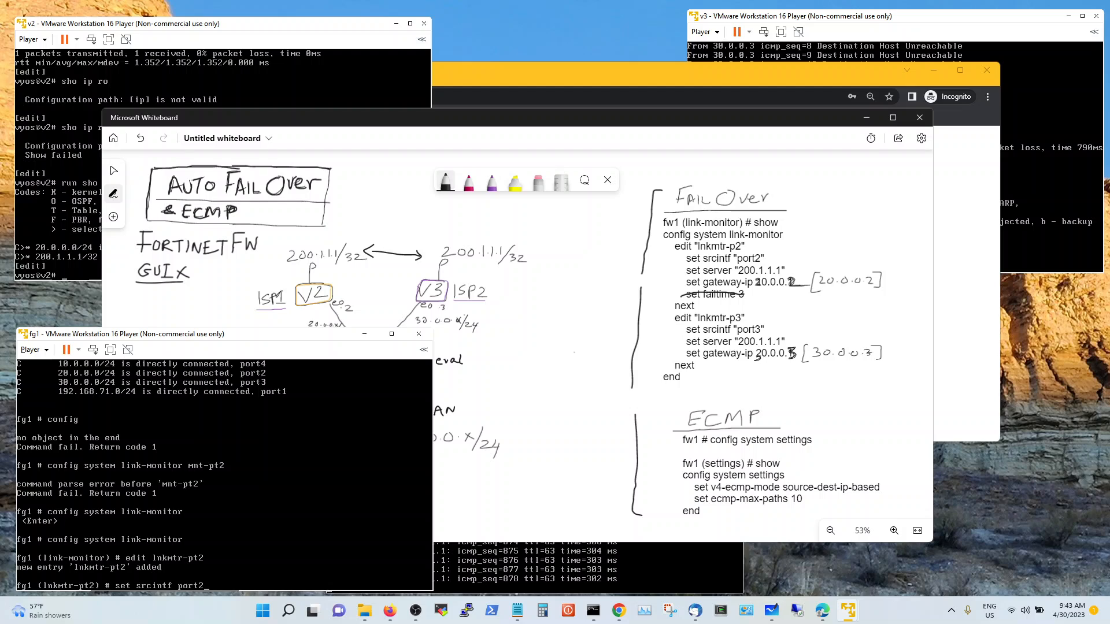
key("Return")
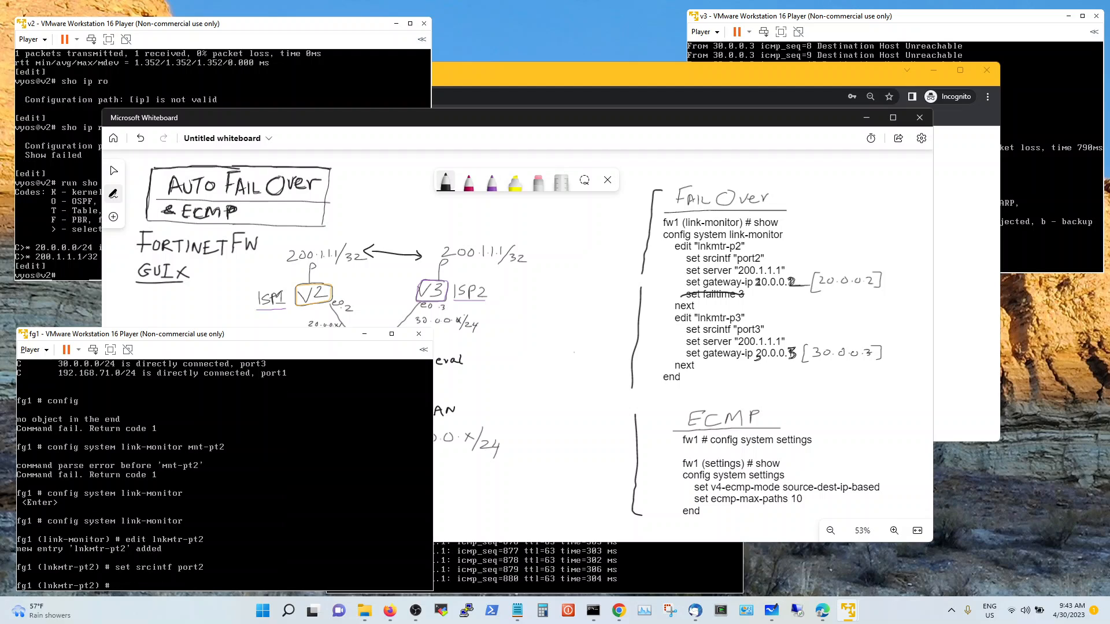
type("set server 200.1.1.1")
key("Return")
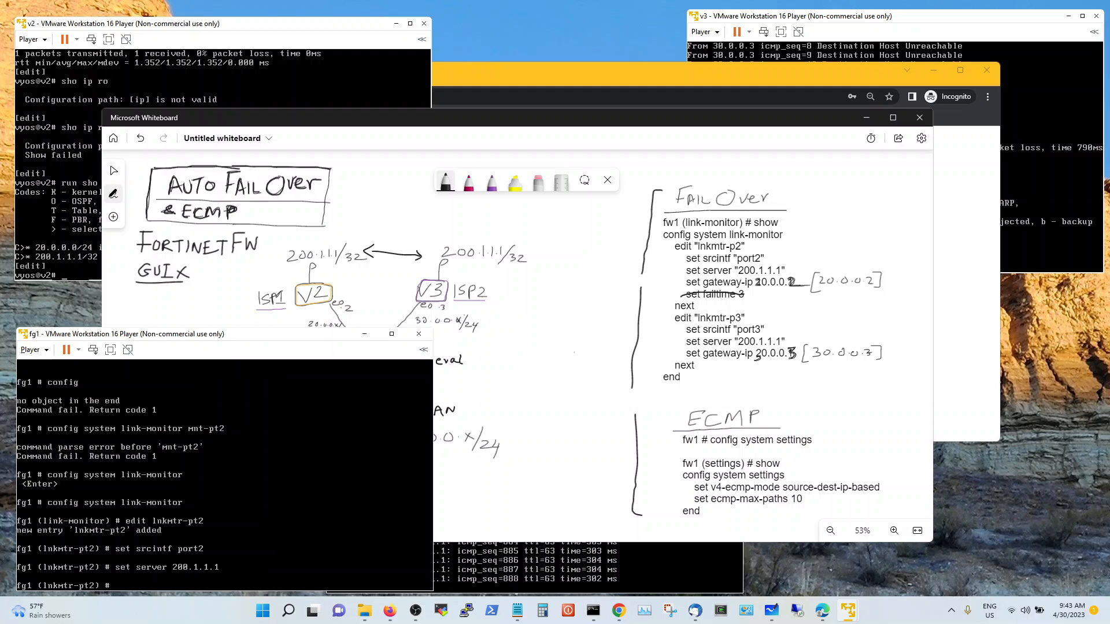
type("set gateway-ip 20.0.0.2")
key("Return")
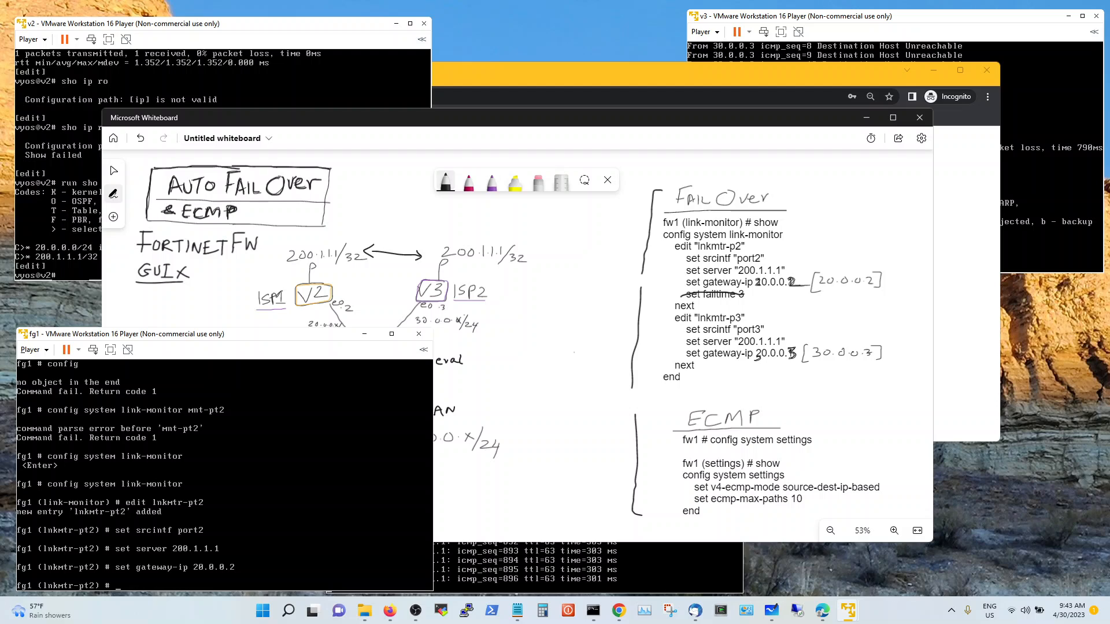
Close the lnkmtr-pt2 entry with next and begin editing a second monitor
type("next")
key("Return")
type("edit ")
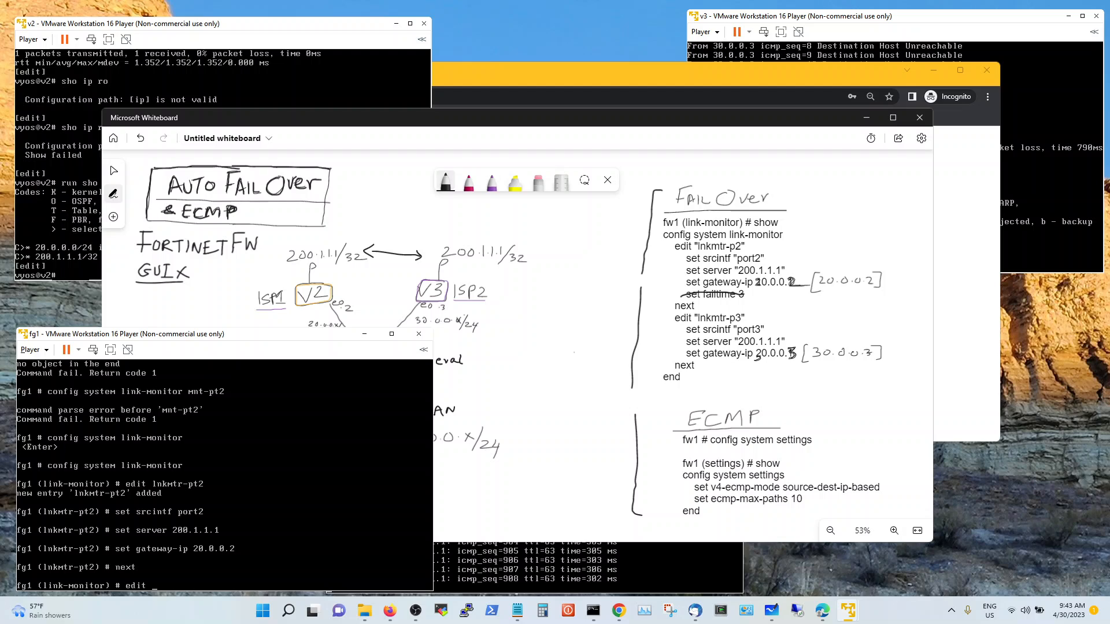
type("lnkmtr-pr")
key("BackSpace")
Create lnkmtr-p3 with source interface port3 and server 200.1.1.1
type("3")
key("Return")
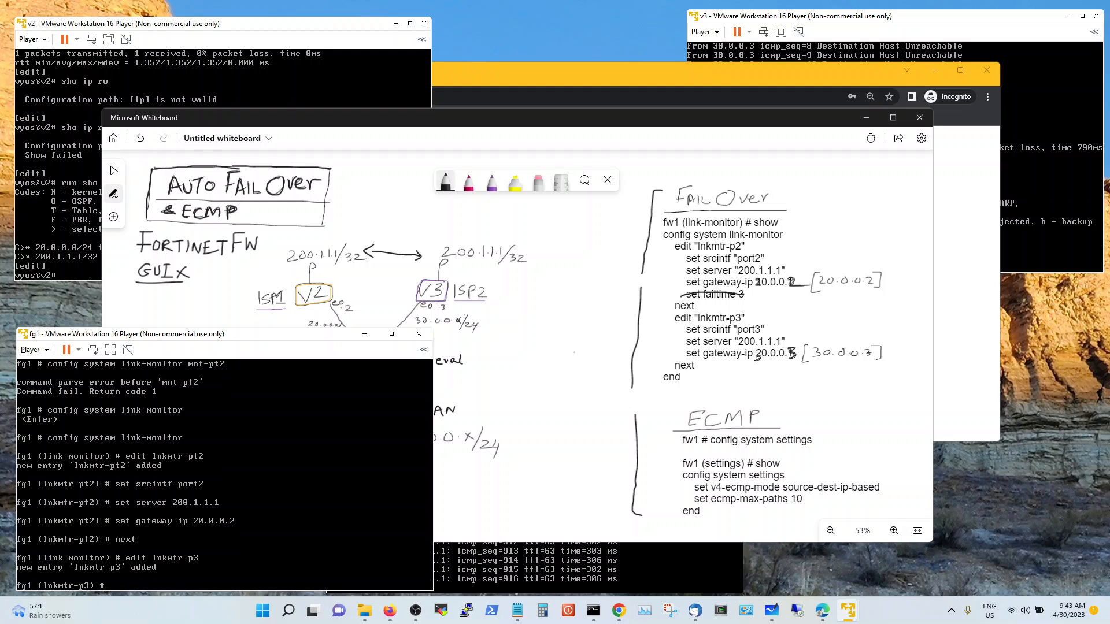
type("set srcintf port1")
key("BackSpace")
type("3")
key("Return")
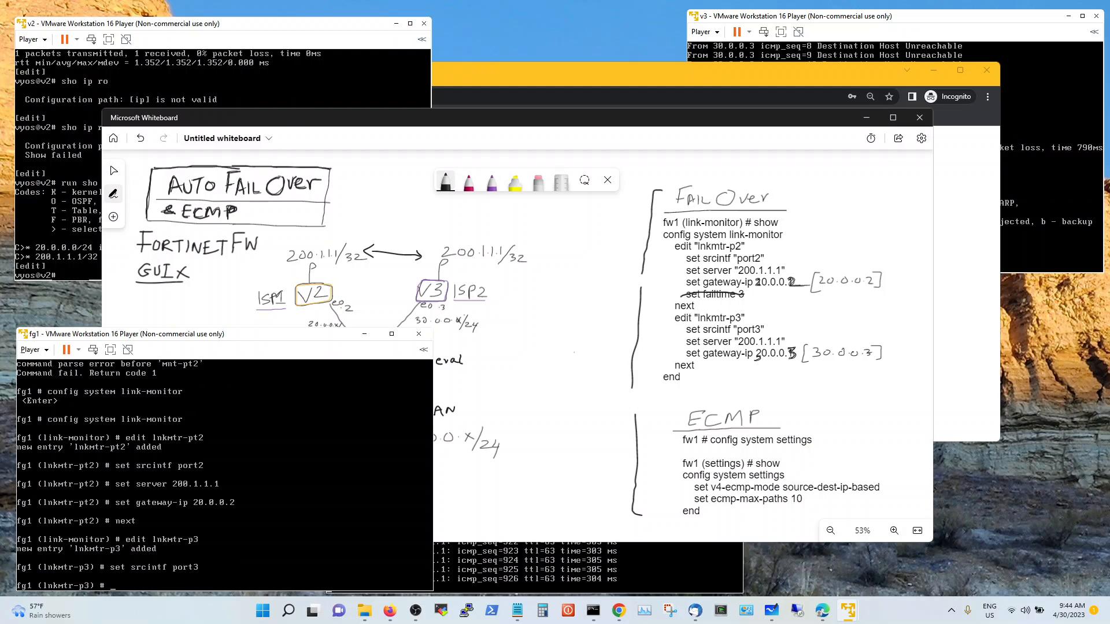
type("set server 200.1.1.1")
key("Return")
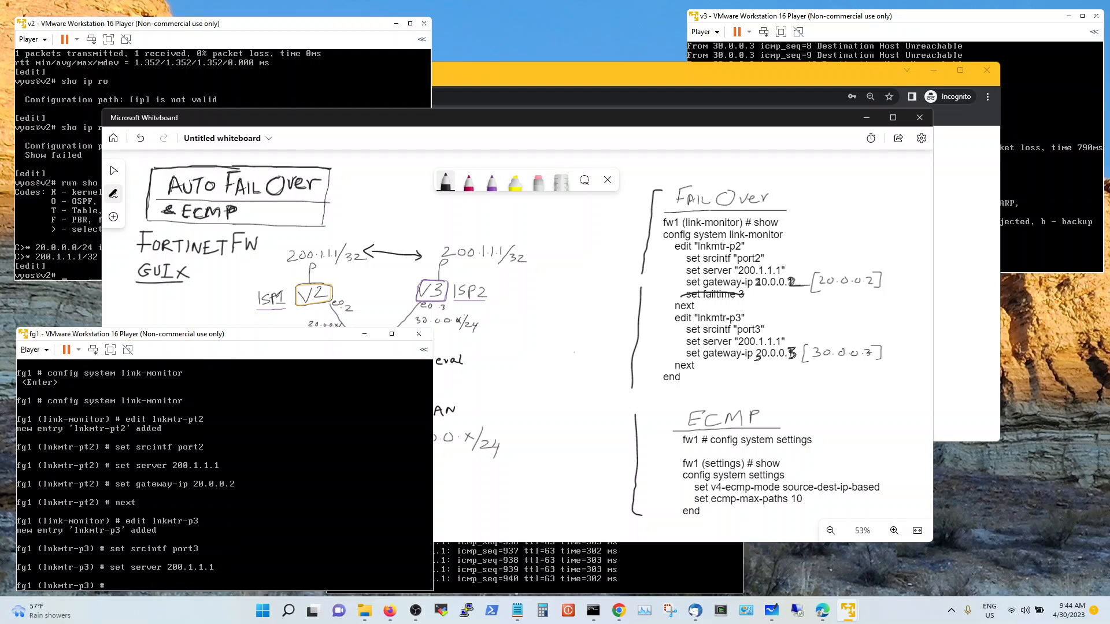
Set lnkmtr-p3's gateway-ip to 30.0.0.3 and commit the configuration with end
type("set get")
key("BackSpace")
key("BackSpace")
key("BackSpace")
type("ga")
key("Tab")
type("30.0.0.3")
key("Return")
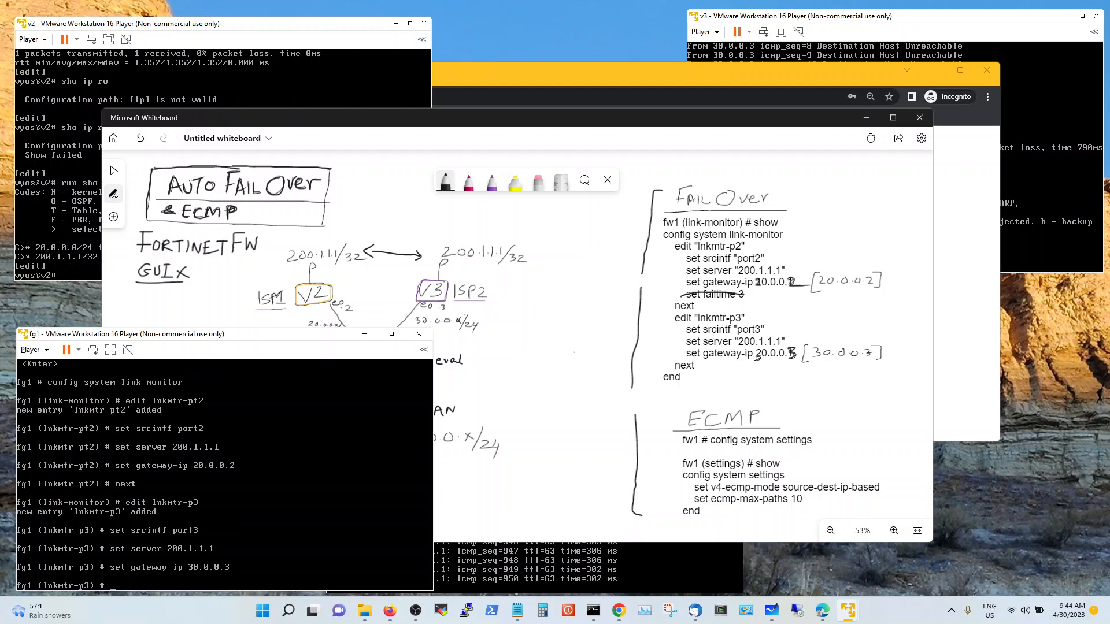
type("end")
key("Return")
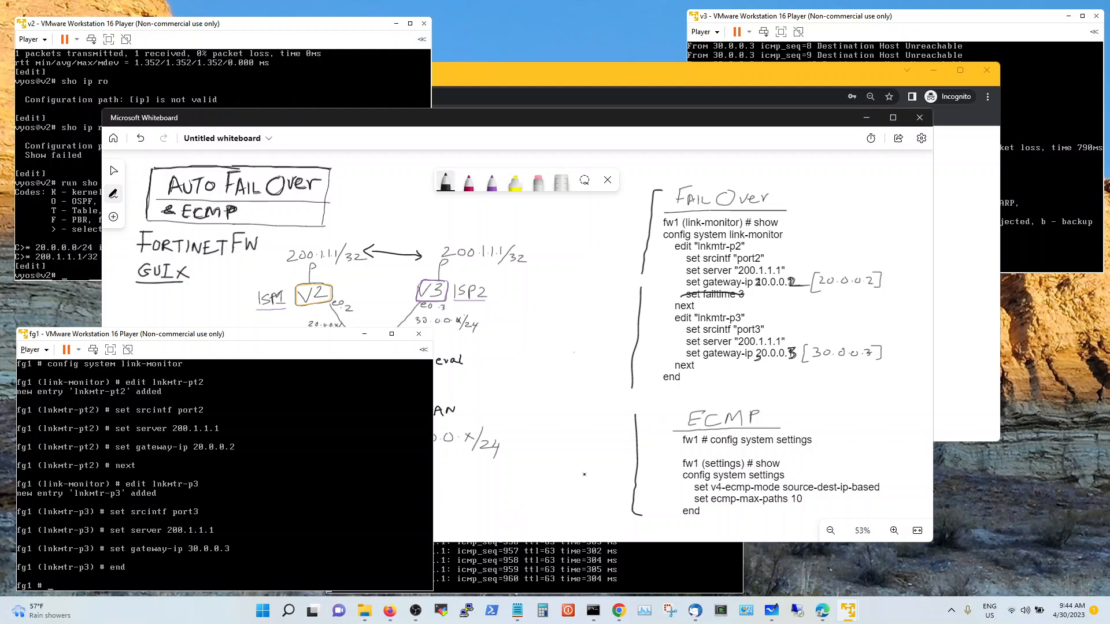
Minimize the fg1 console and inspect v2's disconnected network adapter settings, closing with OK
left_click(364, 334)
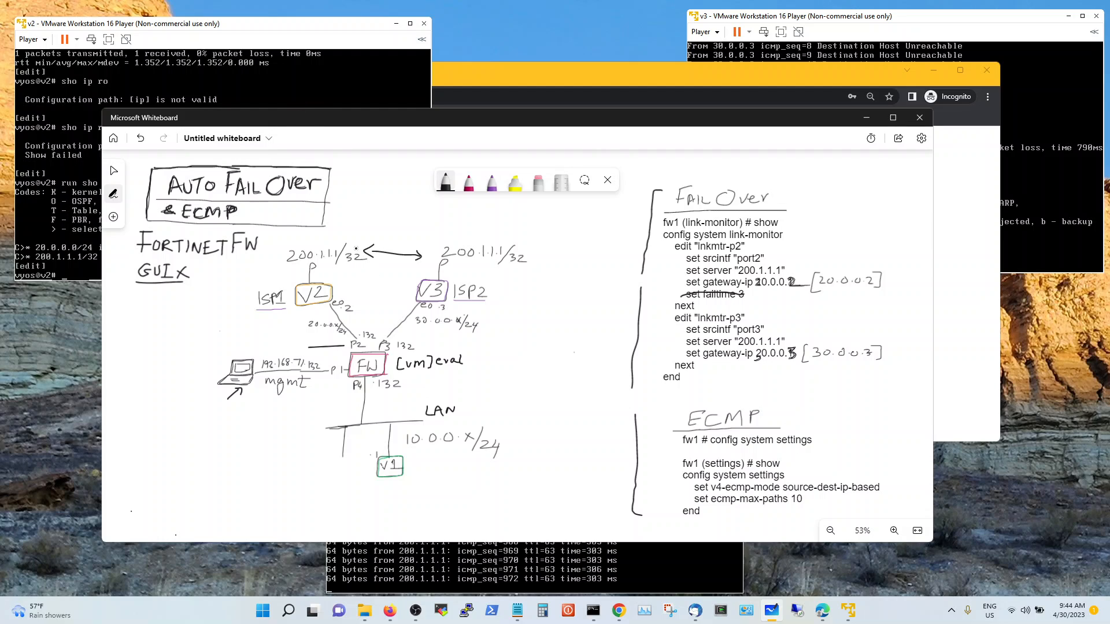
left_click(47, 40)
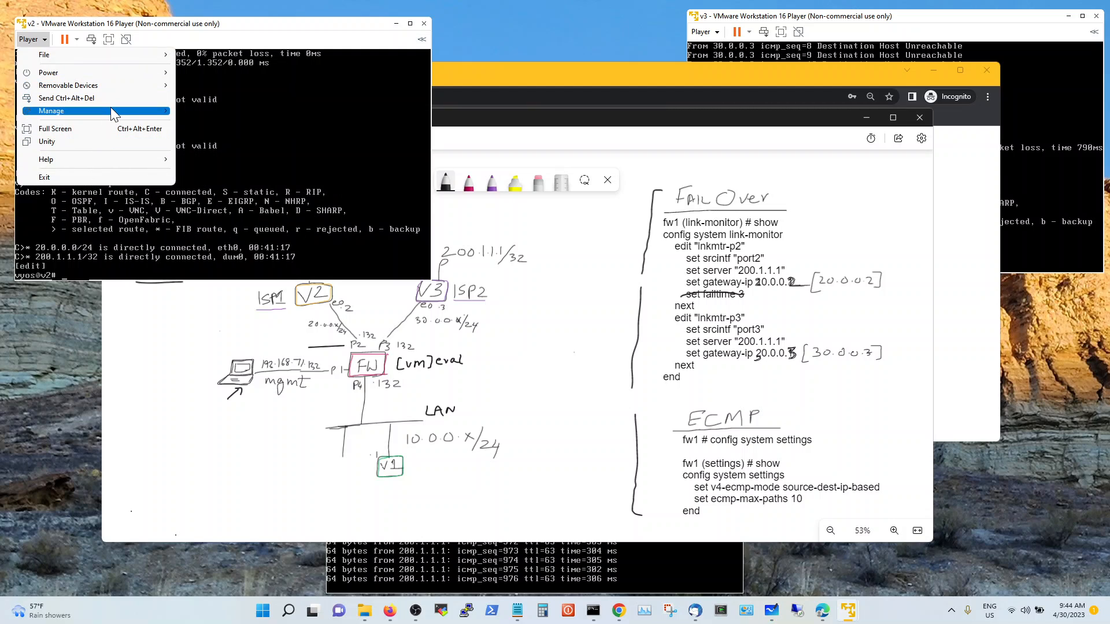
mouse_move(110, 108)
left_click(232, 137)
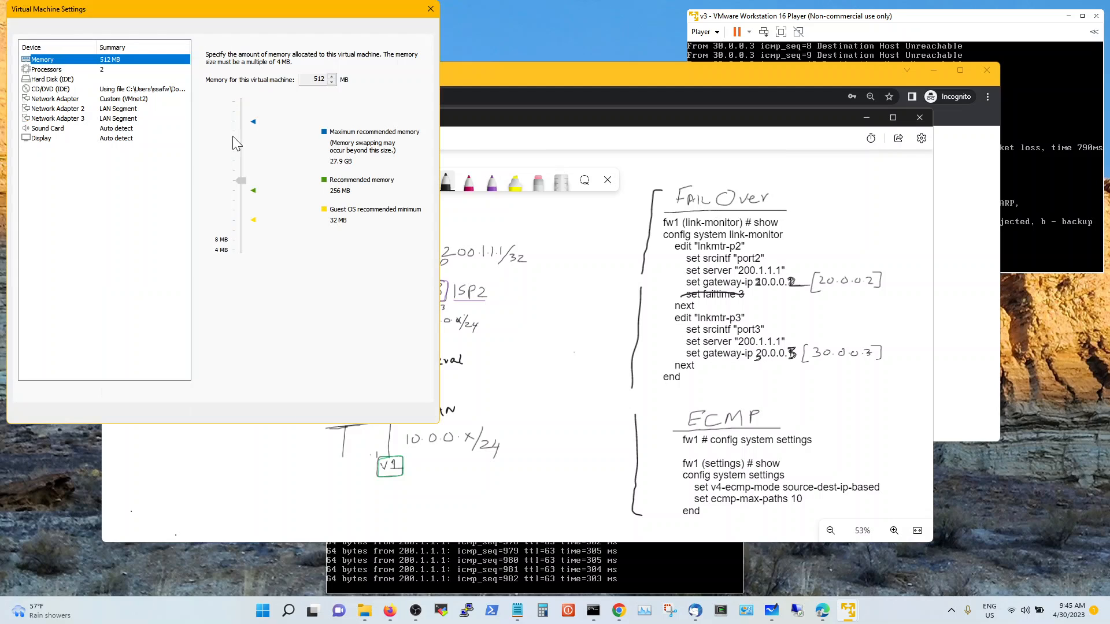
left_click(131, 98)
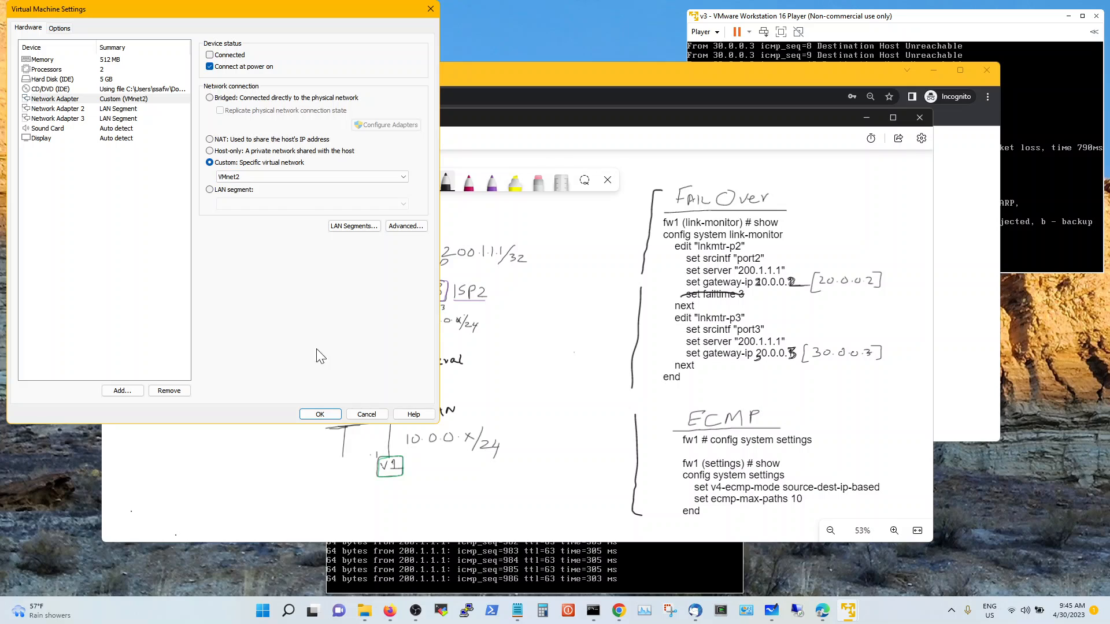
left_click(321, 413)
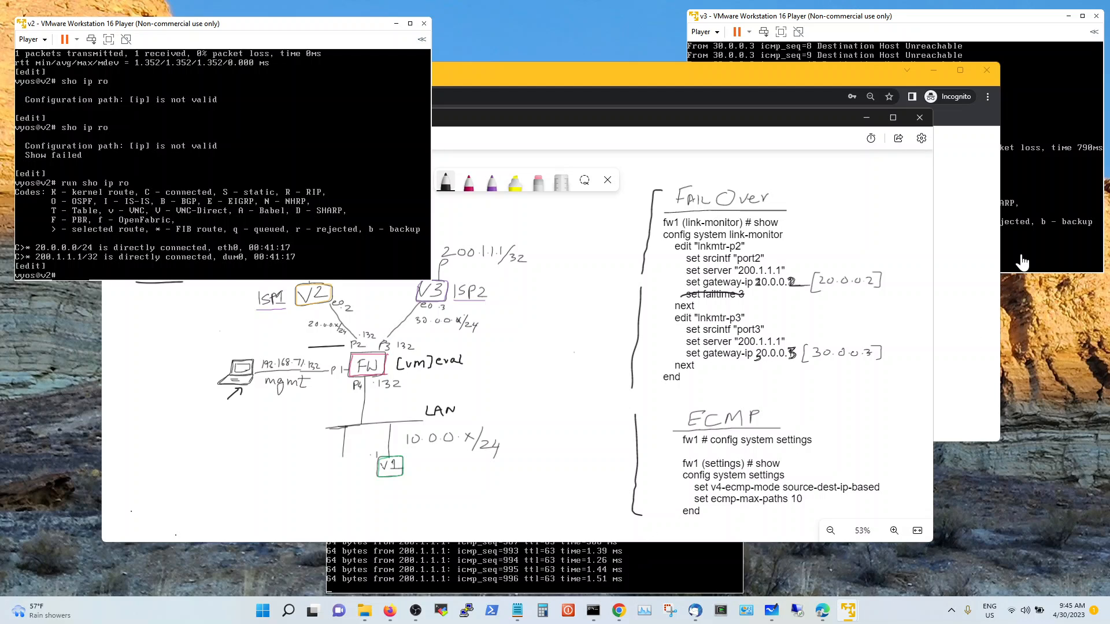
Set Outgoing Latency to 50 ms in v3's network adapter Advanced settings and apply
left_click(926, 28)
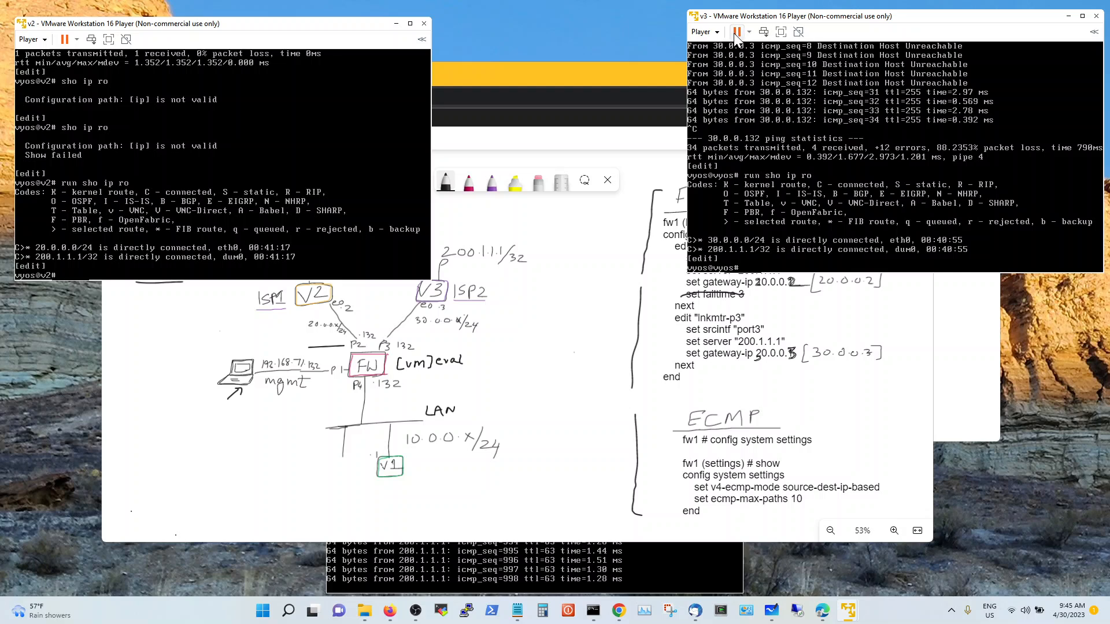
left_click(719, 32)
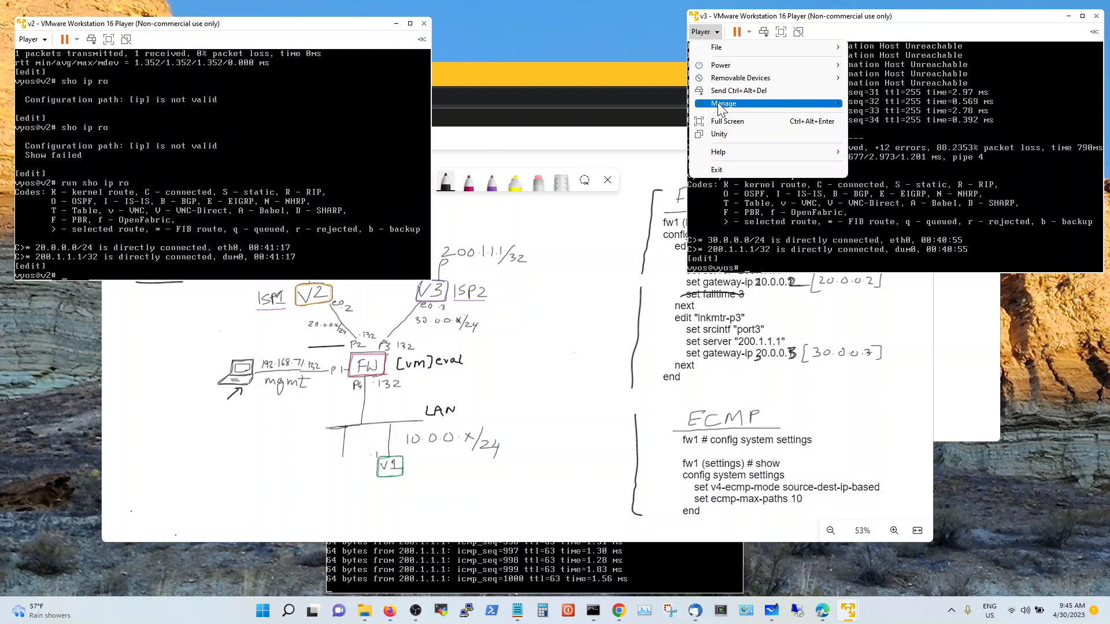
mouse_move(722, 103)
left_click(874, 135)
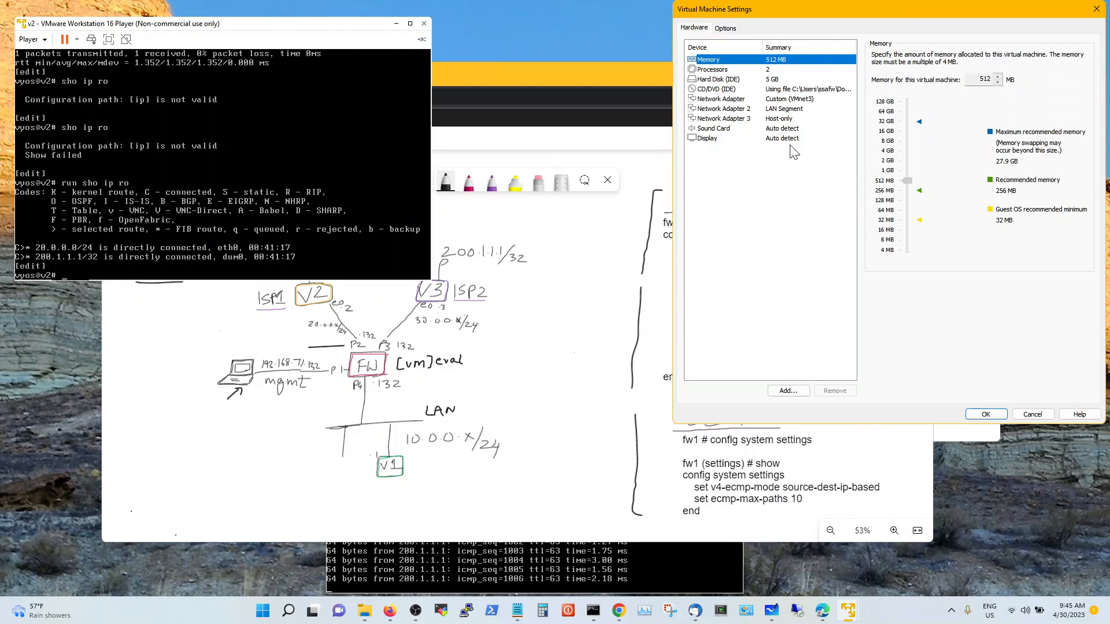
left_click(812, 101)
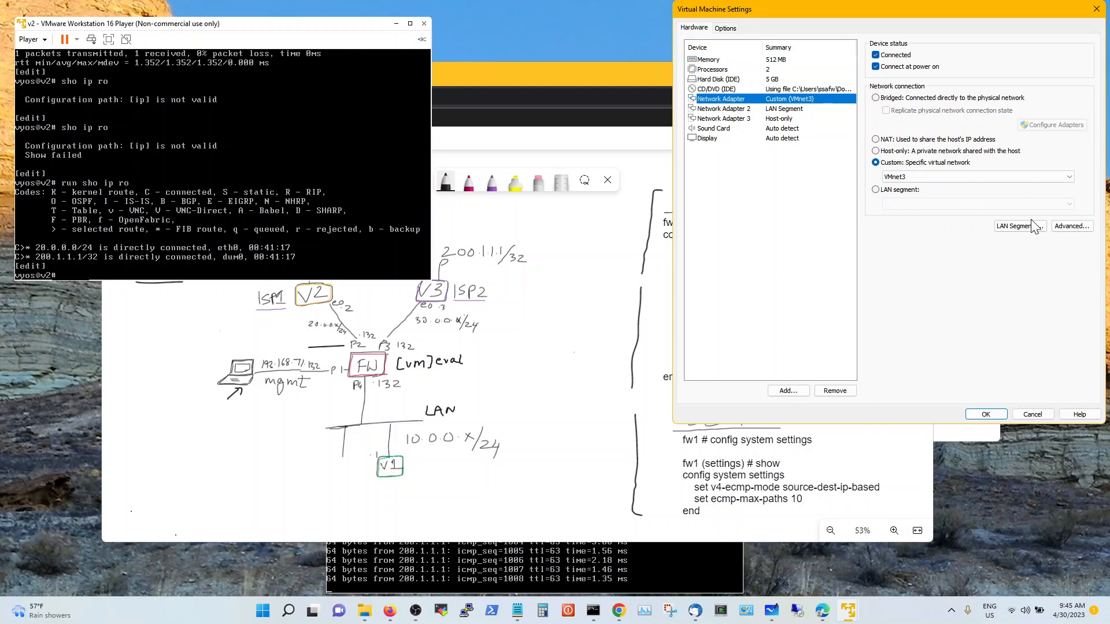
left_click(1057, 227)
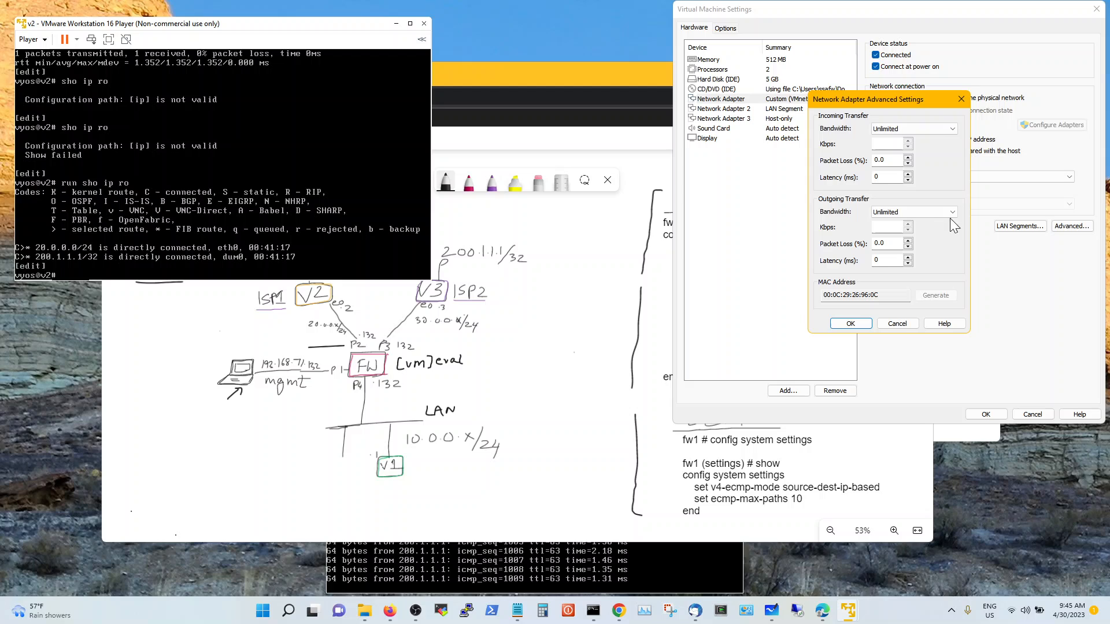
left_click(887, 260)
double_click(887, 260)
type("50")
left_click(850, 323)
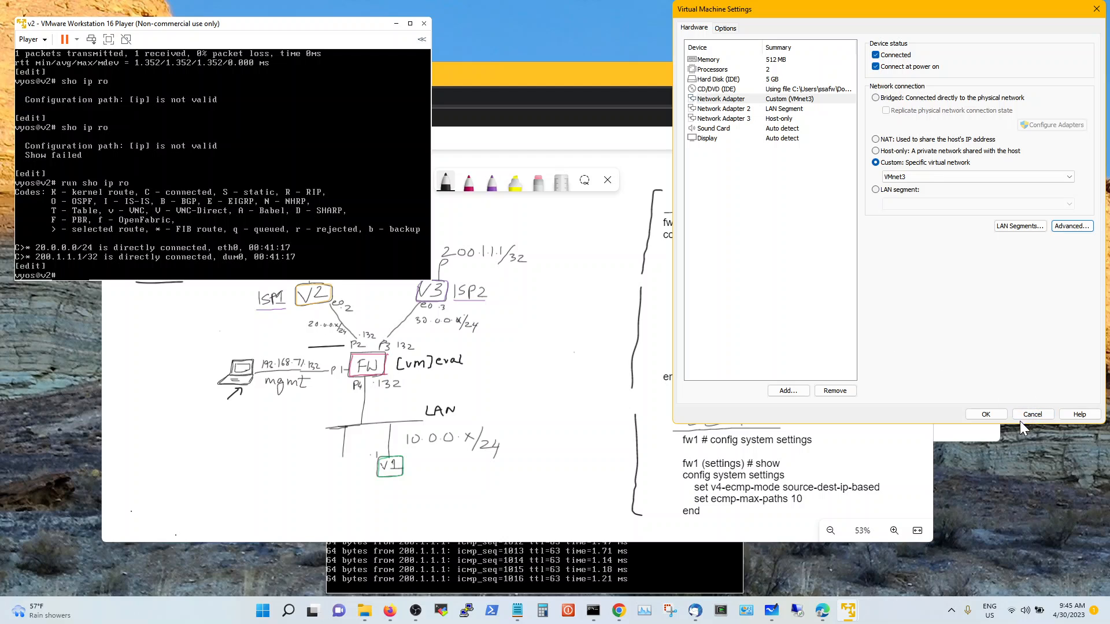
left_click(983, 415)
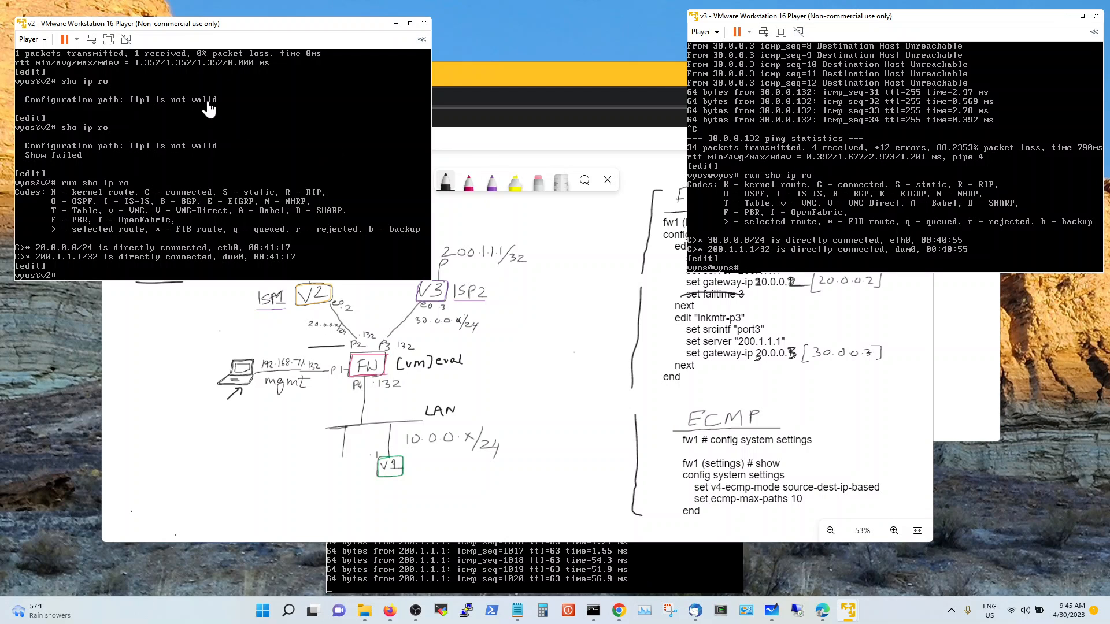
Tick Connected on v2's network adapter in Virtual Machine Settings and save with OK
left_click(38, 40)
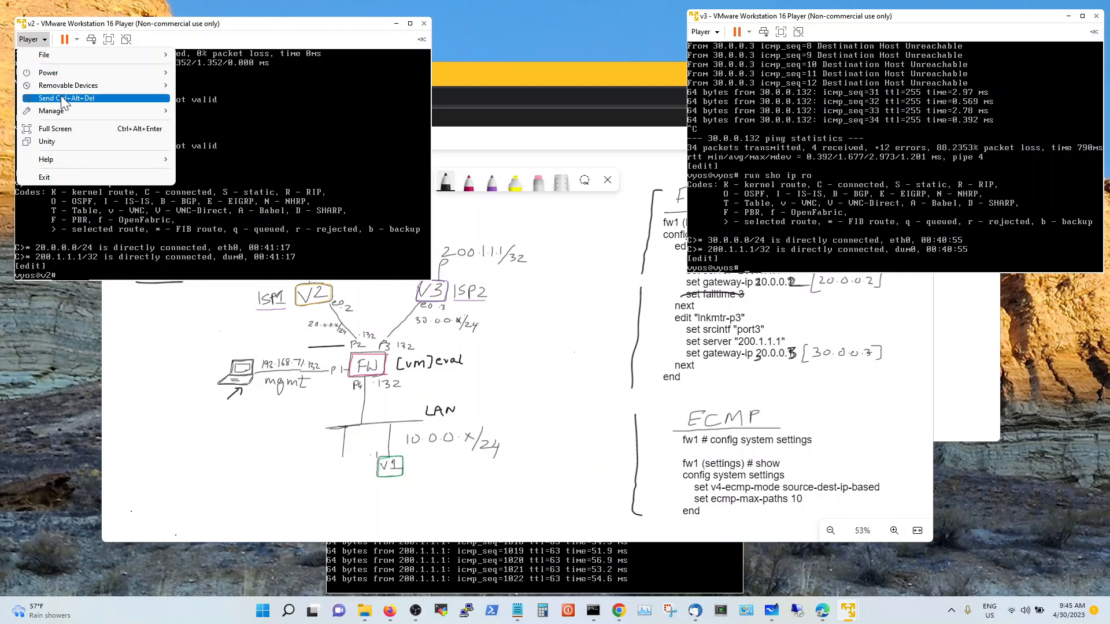
mouse_move(64, 112)
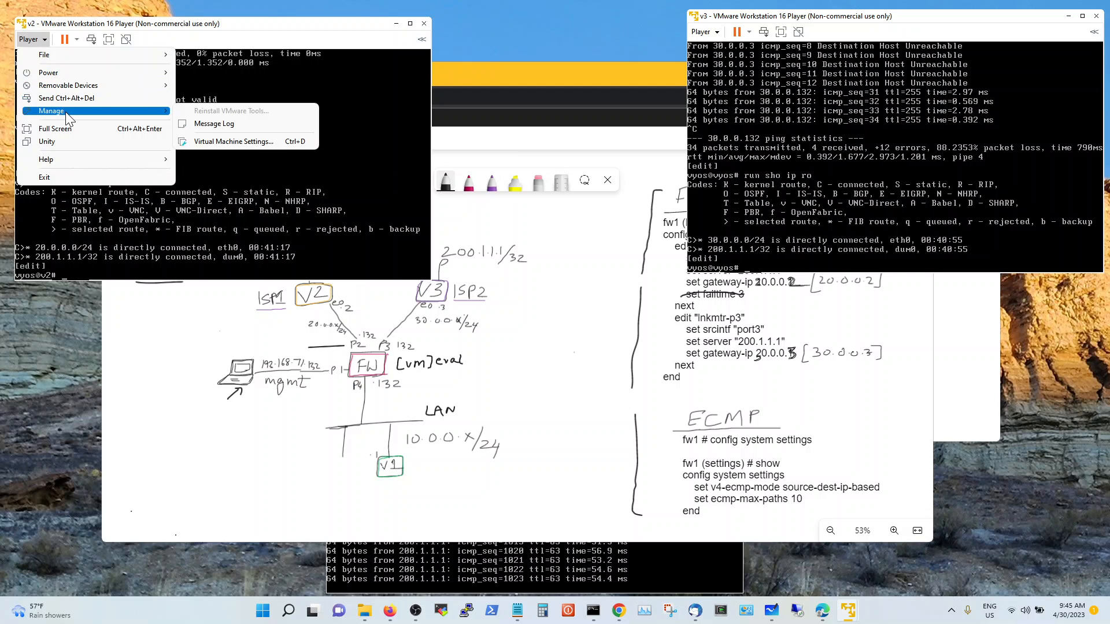
left_click(230, 141)
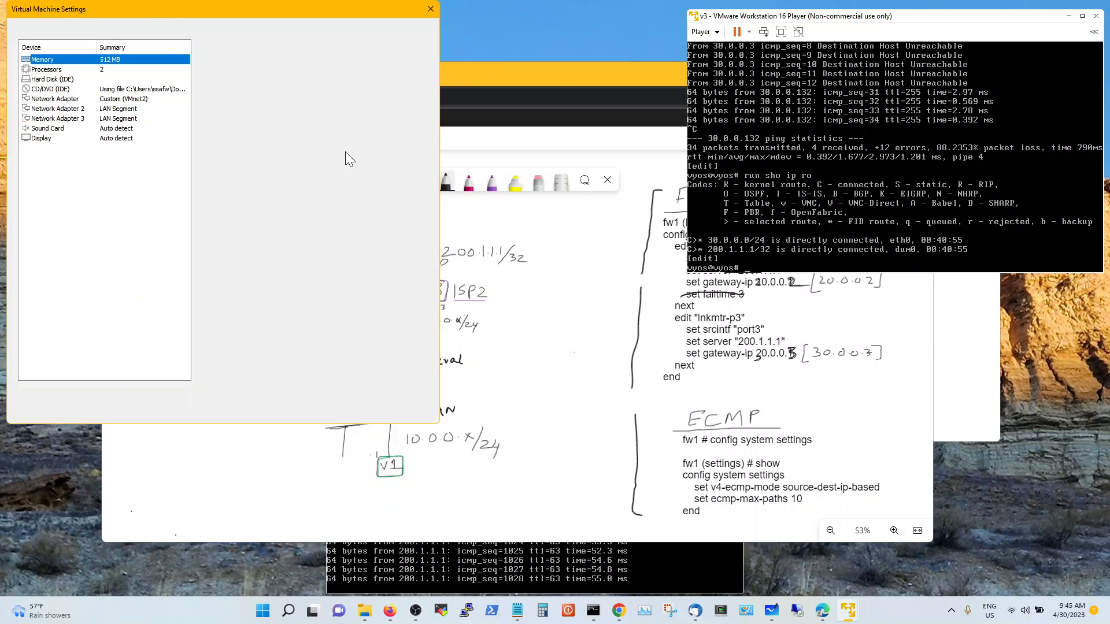
left_click(135, 100)
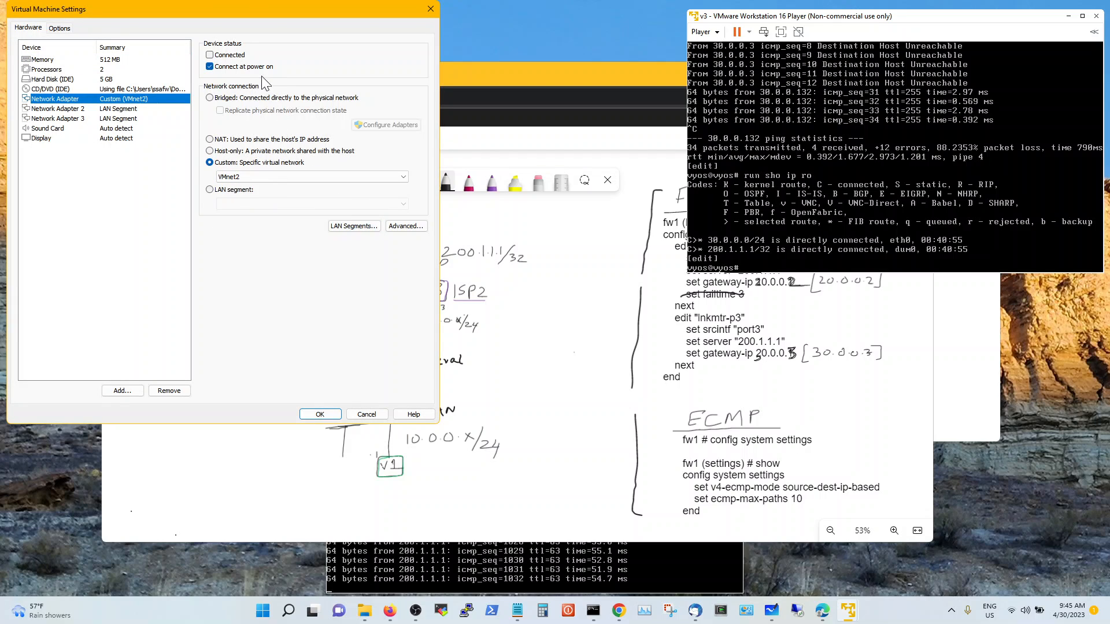
left_click(234, 57)
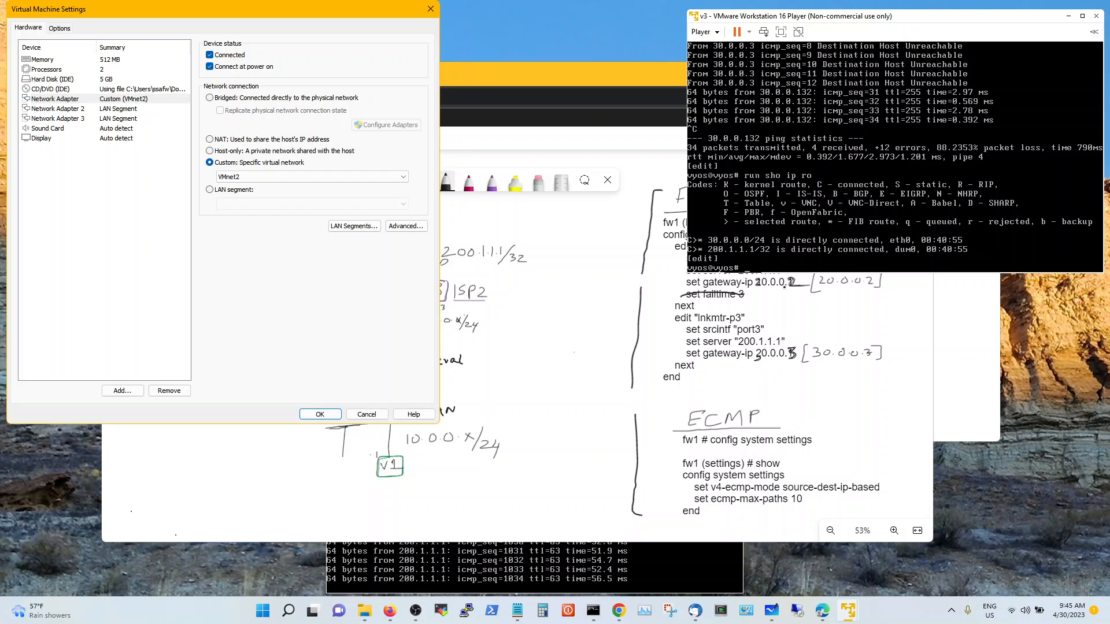
left_click(321, 414)
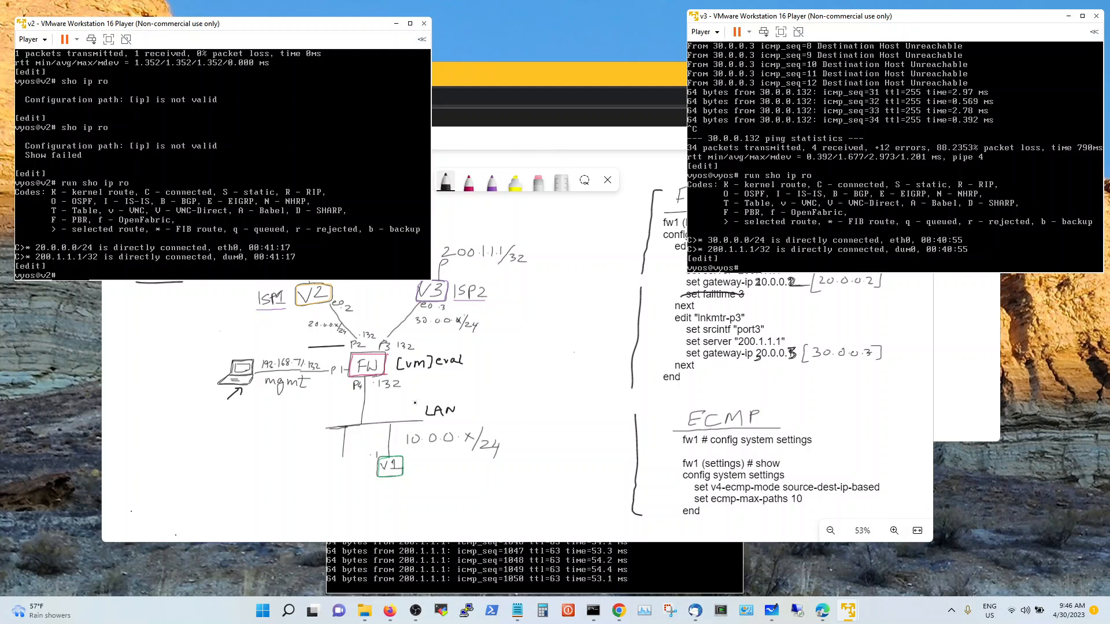
Pen an arrow at the Auto Fail Over title and bracket the Fail Over link-monitor notes
left_click(536, 136)
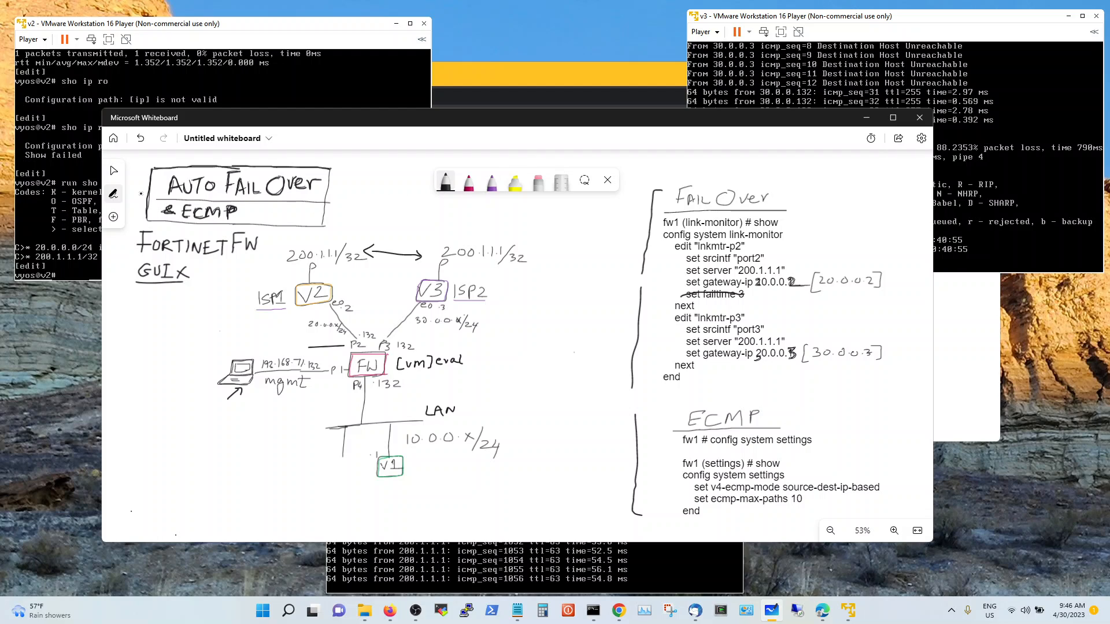
left_click_drag(135, 185, 148, 185)
mouse_move(669, 189)
left_mouse_down()
mouse_move(640, 189)
mouse_move(617, 312)
mouse_move(621, 392)
mouse_move(697, 386)
left_mouse_up()
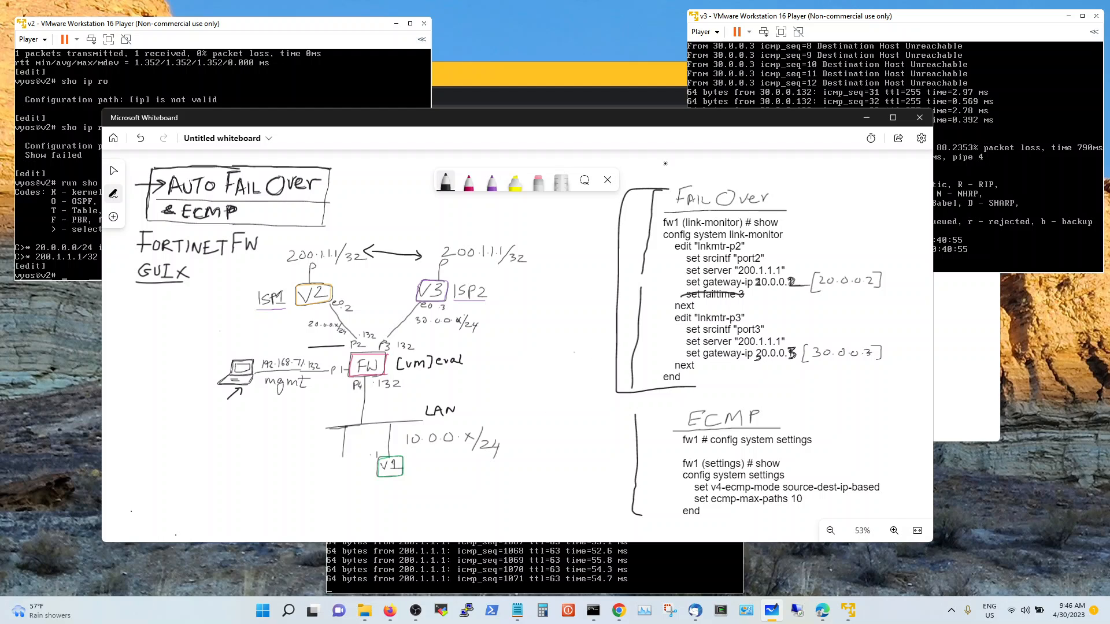
mouse_move(784, 175)
left_mouse_down()
mouse_move(920, 183)
mouse_move(932, 312)
mouse_move(906, 372)
mouse_move(796, 390)
left_mouse_up()
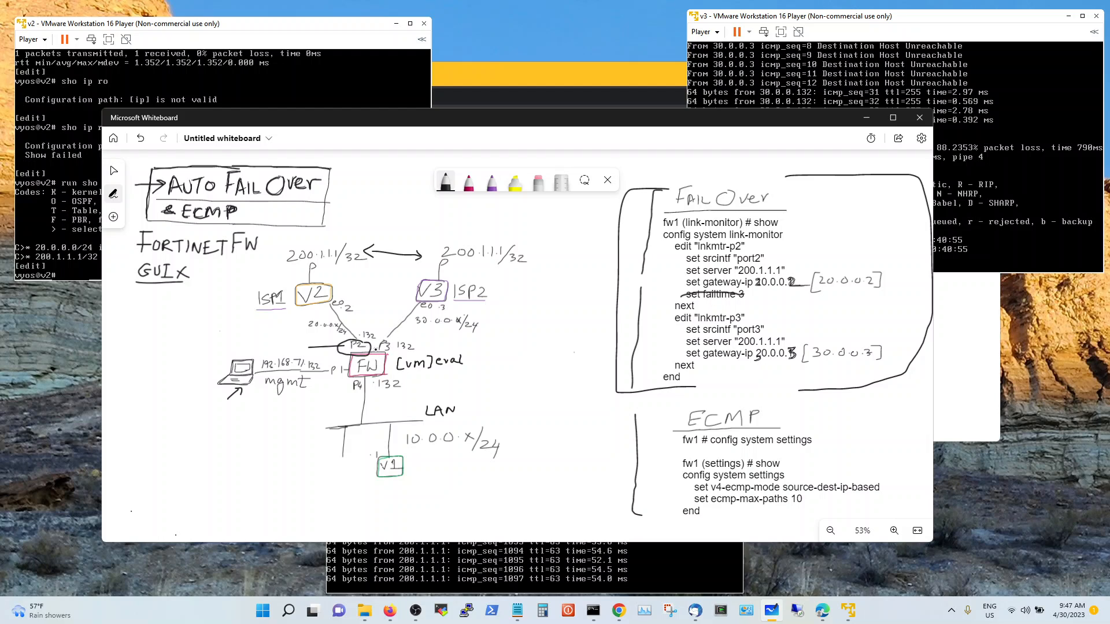
Box the P3 label beside FW and mark it with an arrow labelled 'Zone'
mouse_move(393, 337)
left_mouse_down()
mouse_move(368, 338)
mouse_move(397, 354)
mouse_move(396, 337)
mouse_move(487, 329)
mouse_move(508, 341)
mouse_move(545, 327)
left_mouse_up()
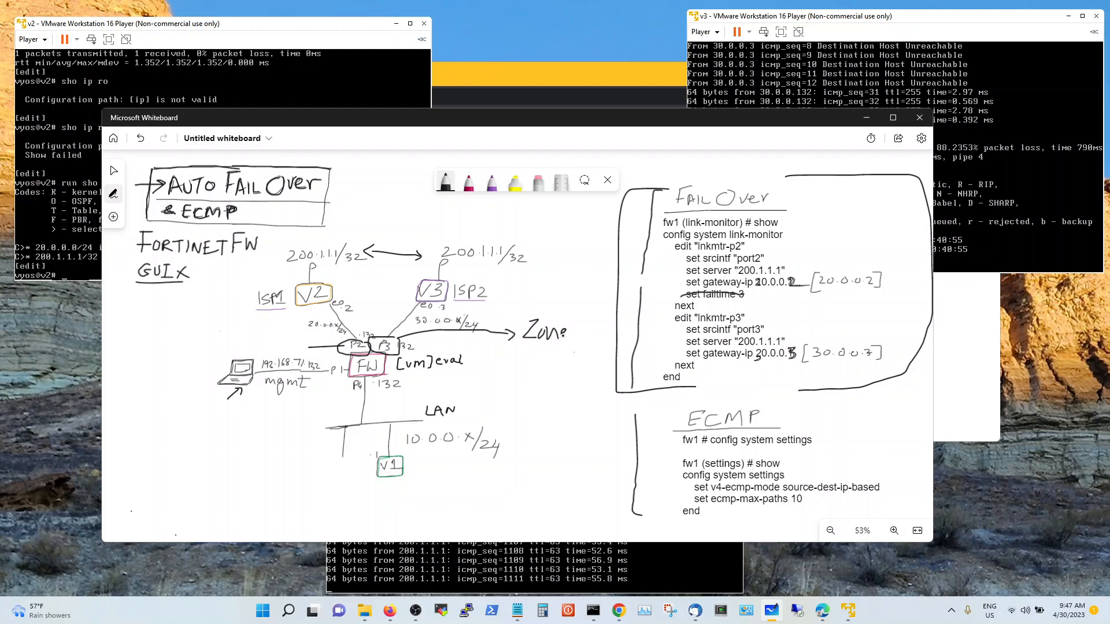
left_click_drag(564, 334, 566, 336)
Log in to the FortiGate at 192.168.71.132 with the saved credentials
left_click(636, 82)
left_click(574, 275)
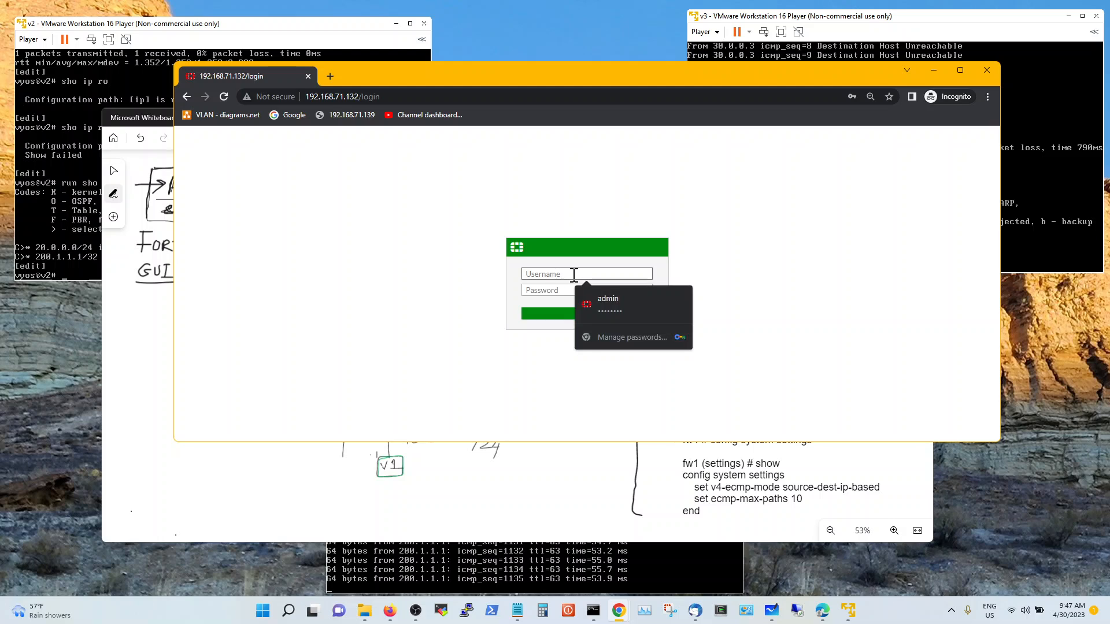
left_click(606, 302)
left_click(605, 316)
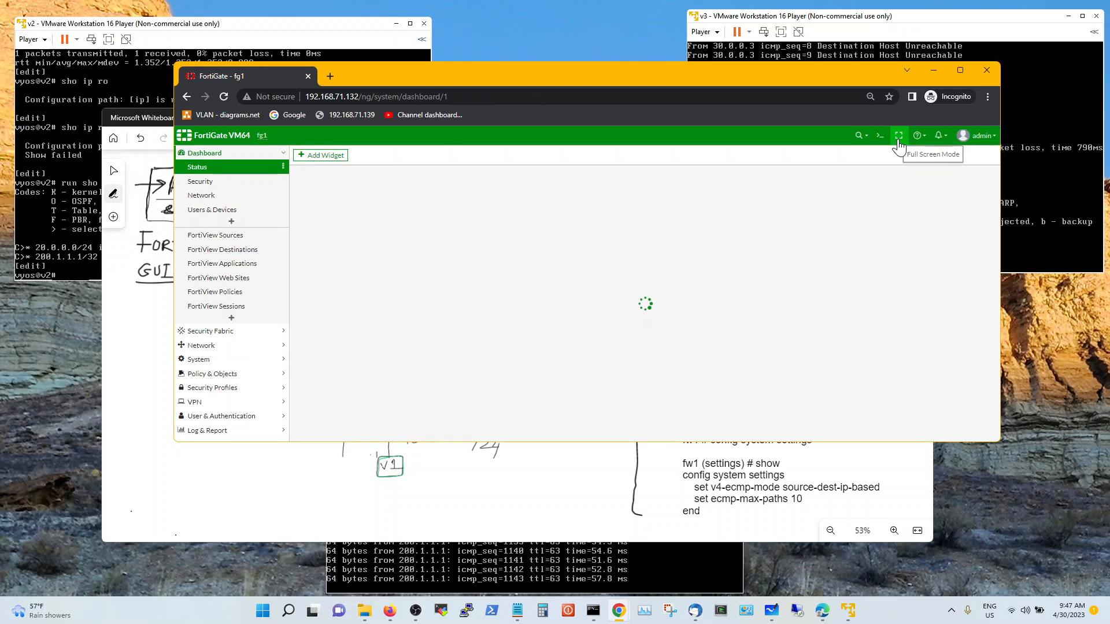
In the CLI Console, ping 200.1.1.1 and run get router info routing-table all
left_click(879, 137)
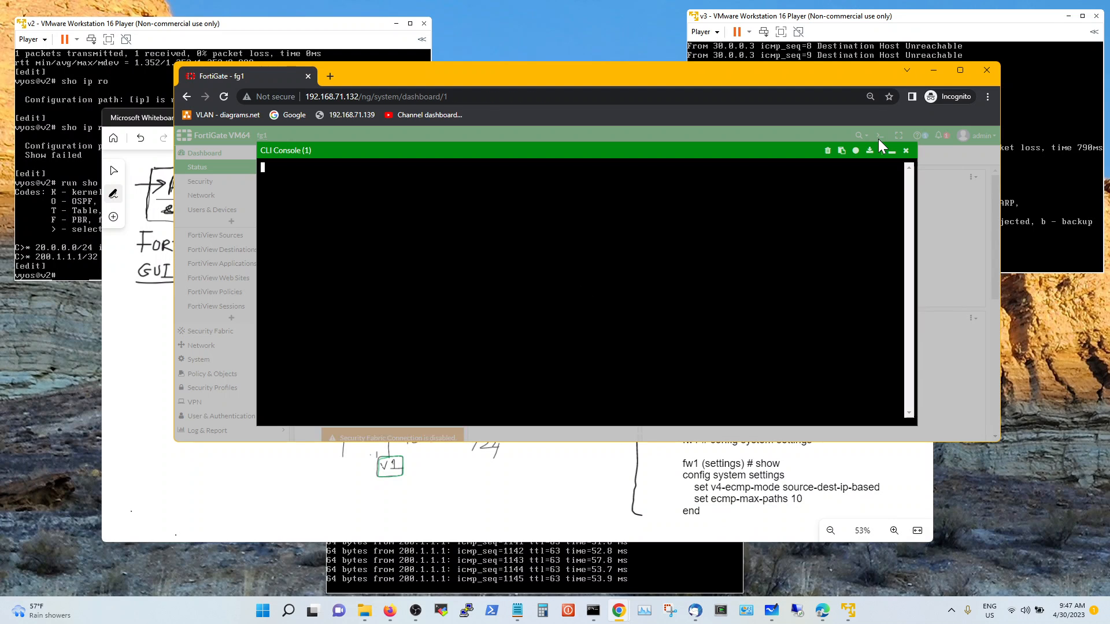
type("exe")
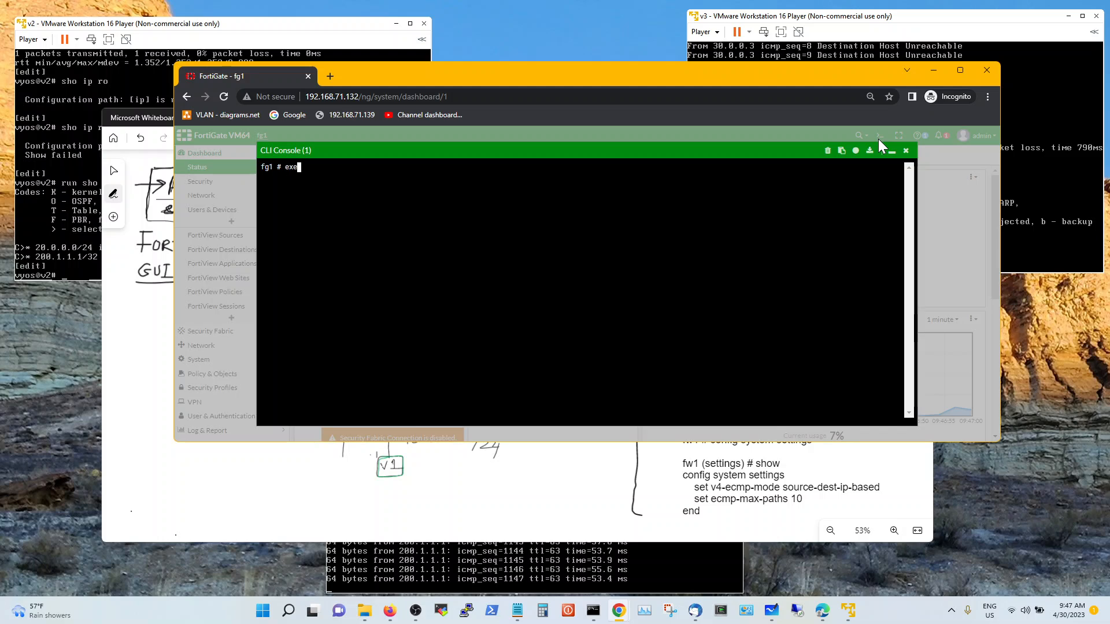
type("cute ping 200.1.1.1")
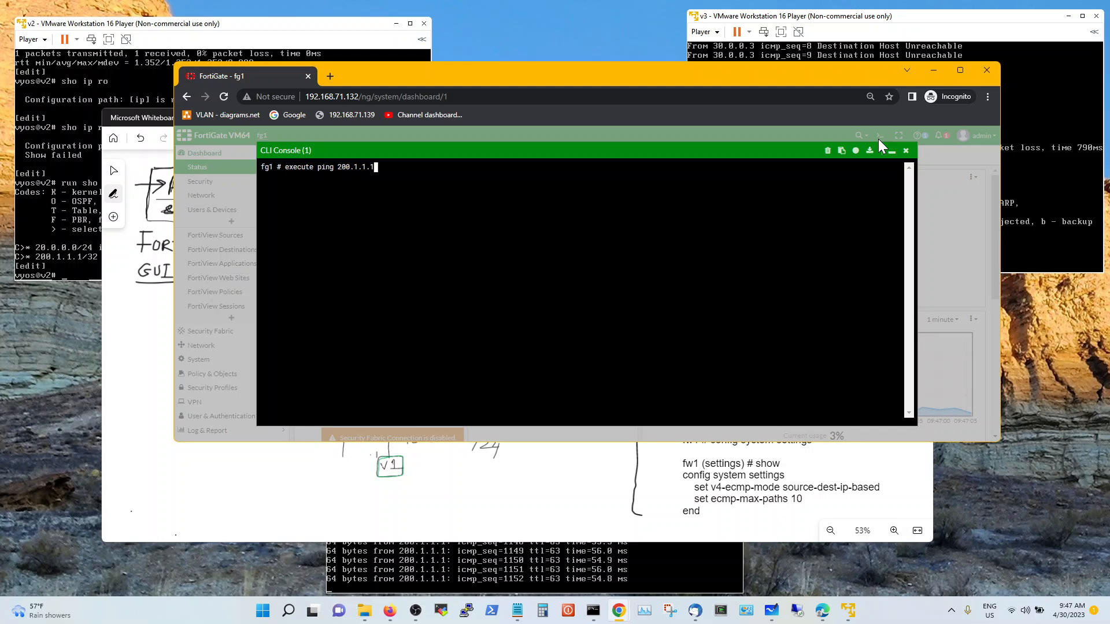
key("Return")
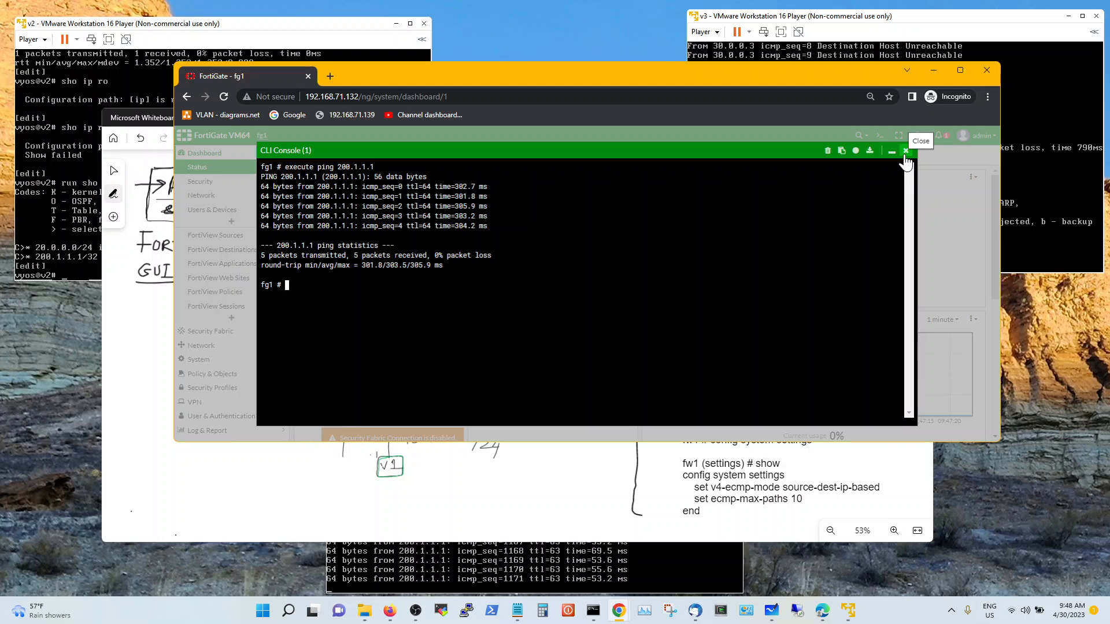
type("get router info routing-table ")
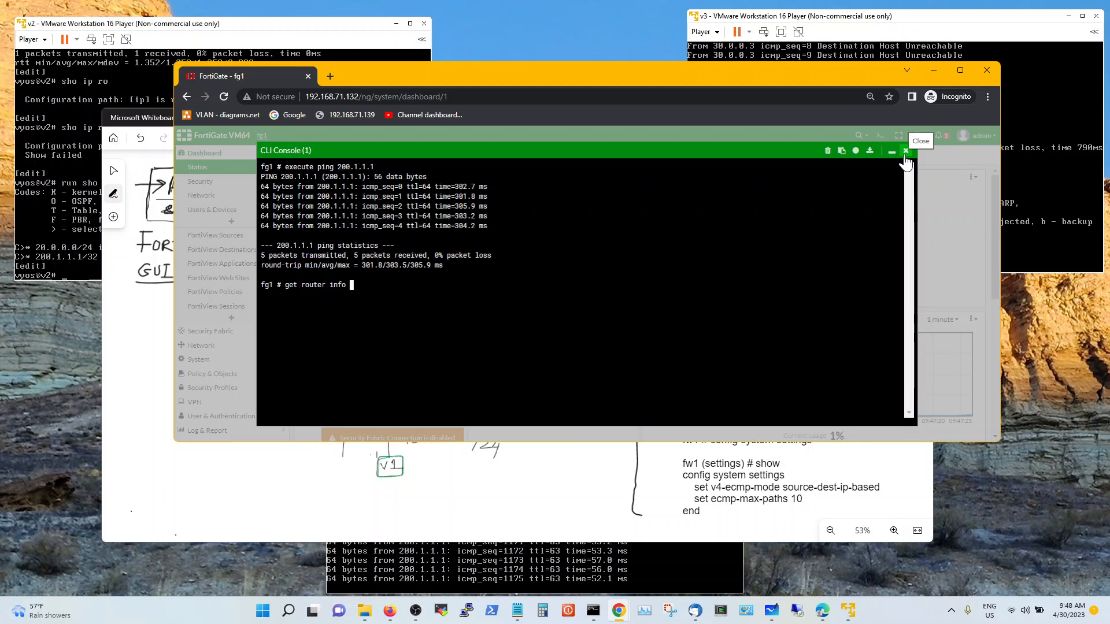
type("all")
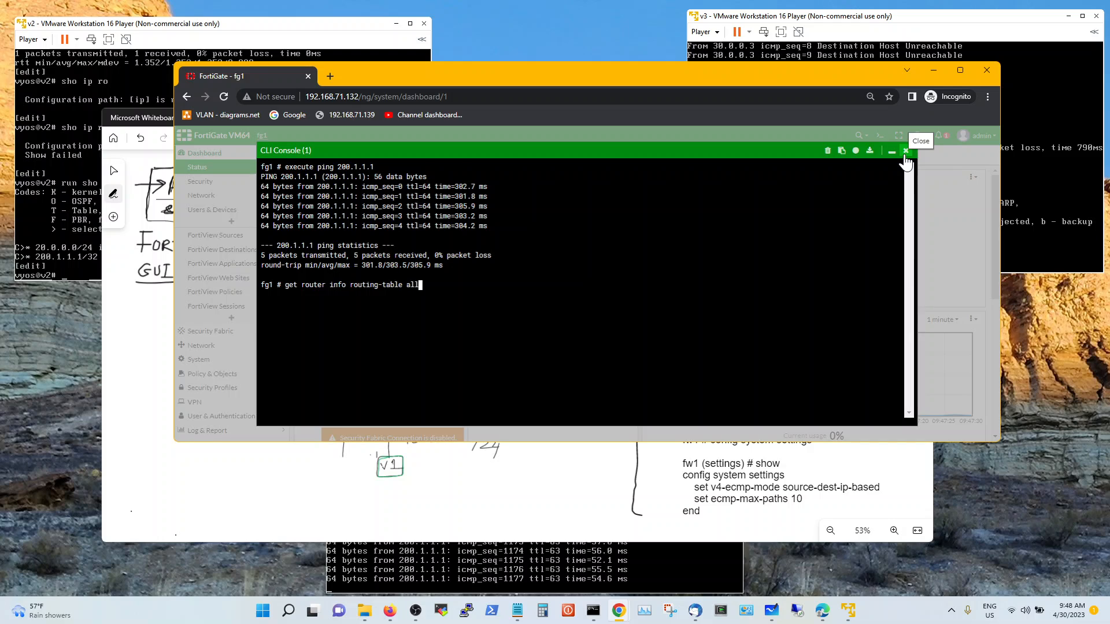
key("Return")
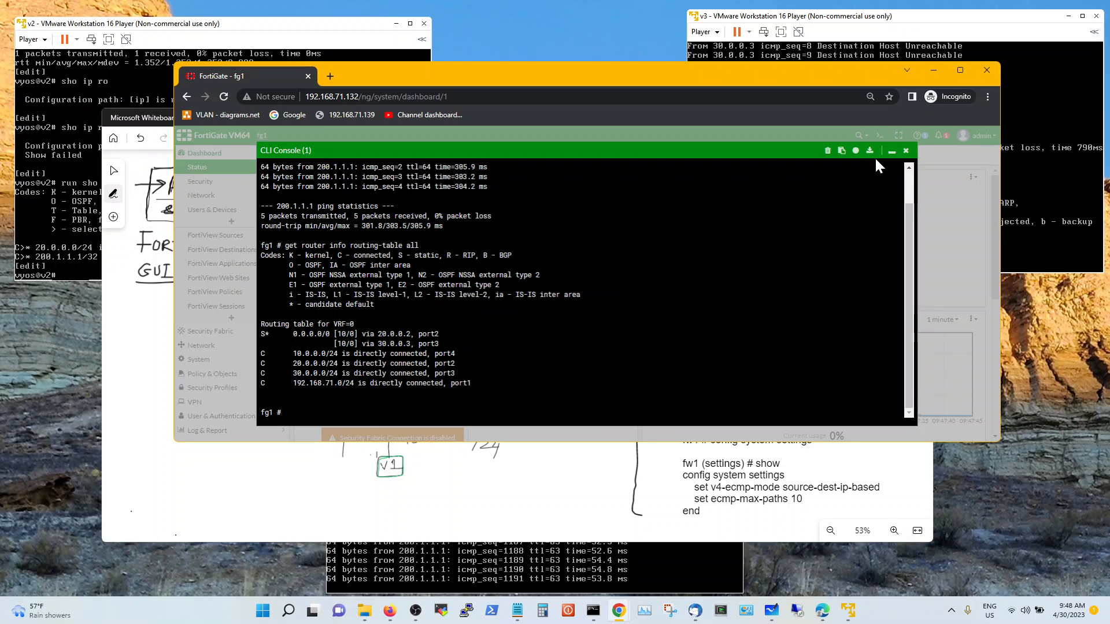
Close the CLI Console and go to Network > Static Routes
left_click(904, 152)
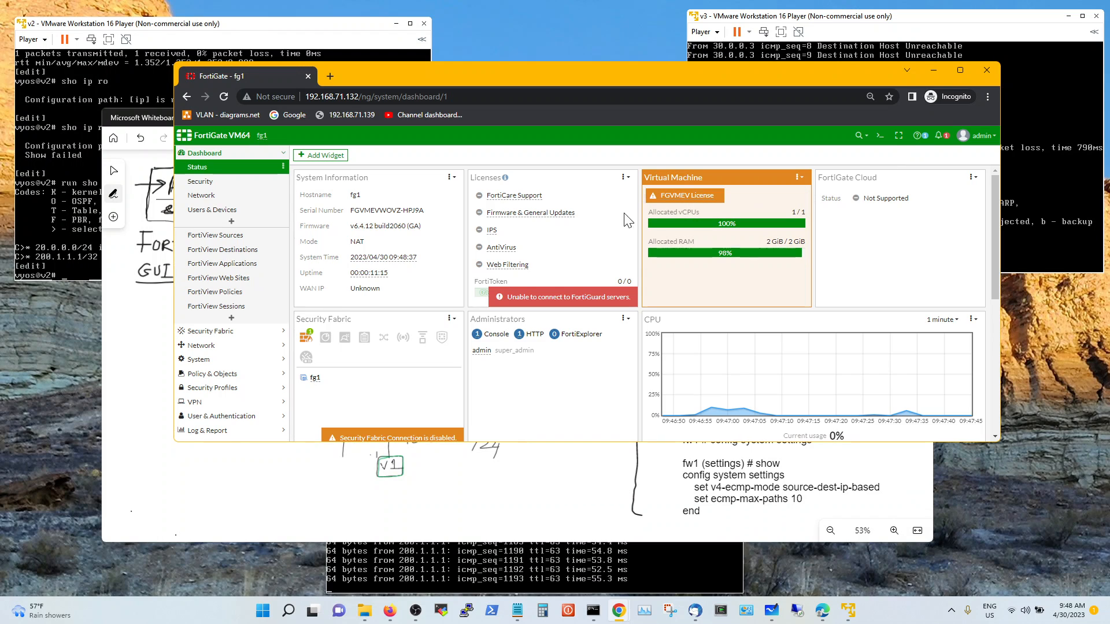
left_click(233, 201)
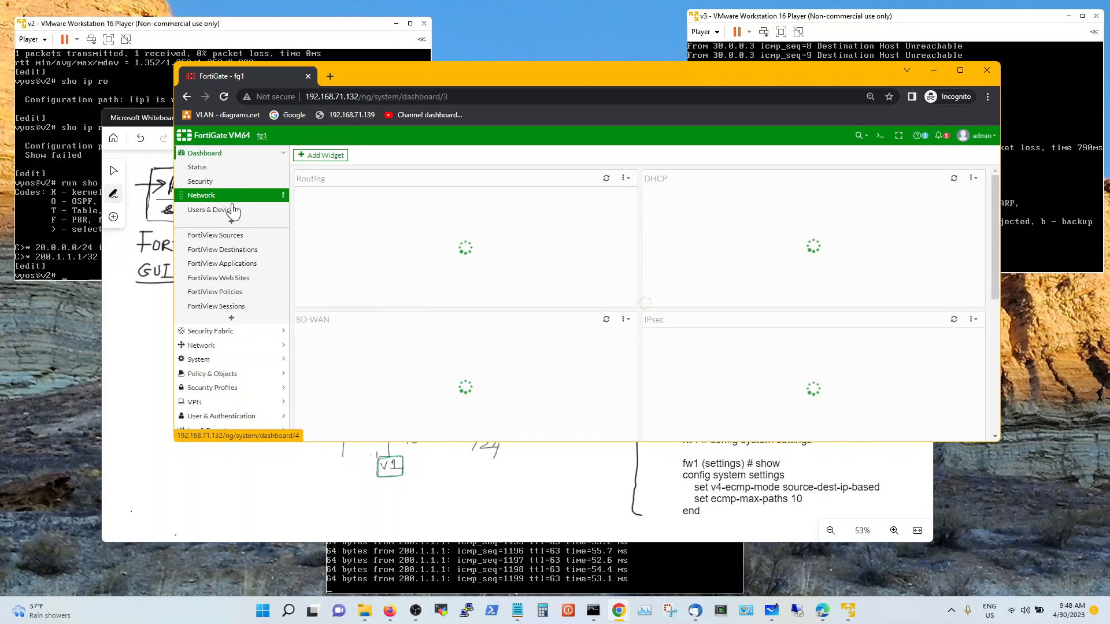
left_click(226, 346)
left_click(234, 283)
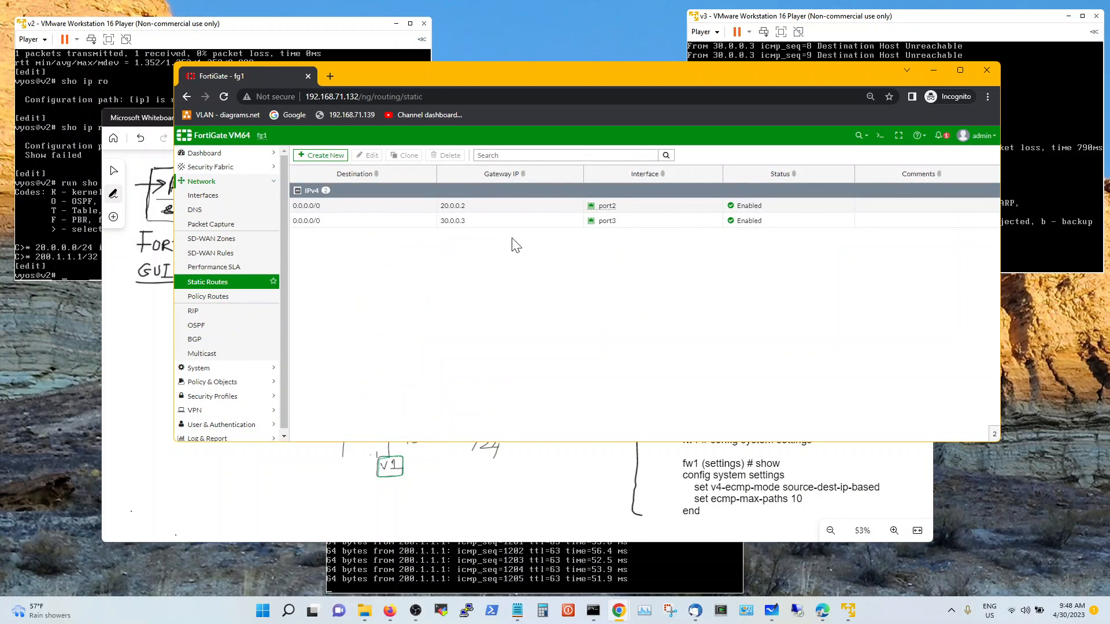
Inspect the port2 default route's Priority under Advanced Options, then cancel without saving
left_click(342, 209)
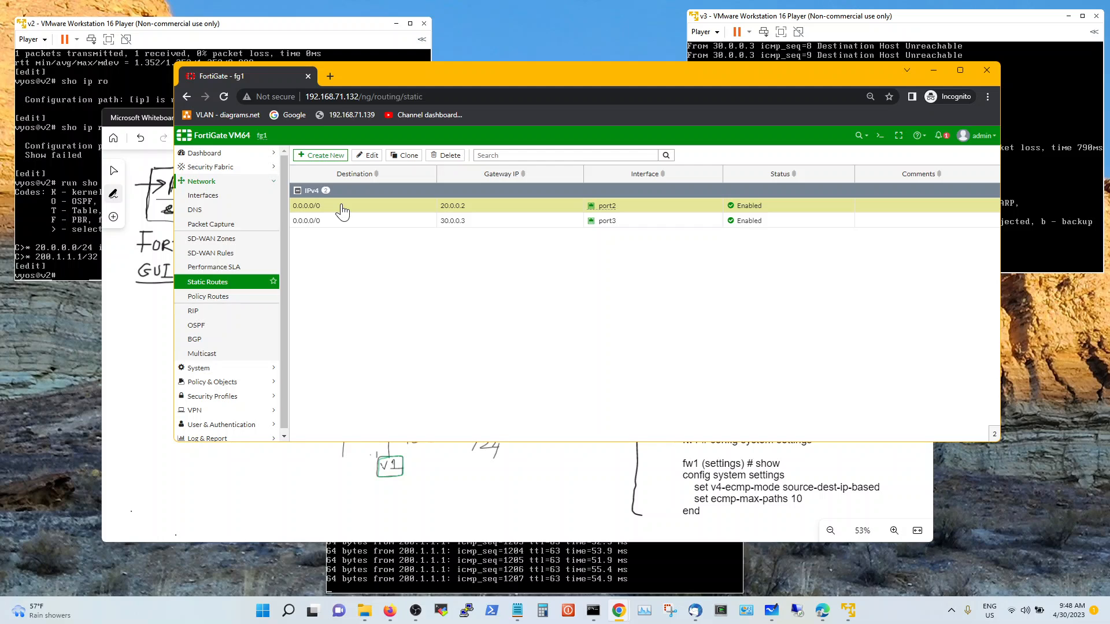
double_click(342, 209)
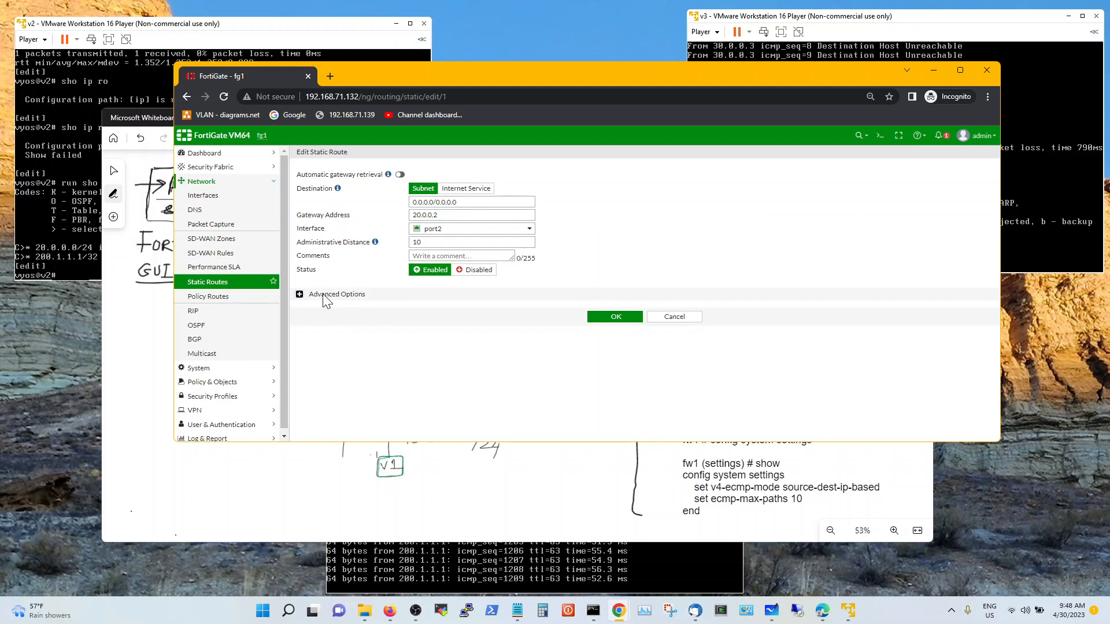
left_click(299, 294)
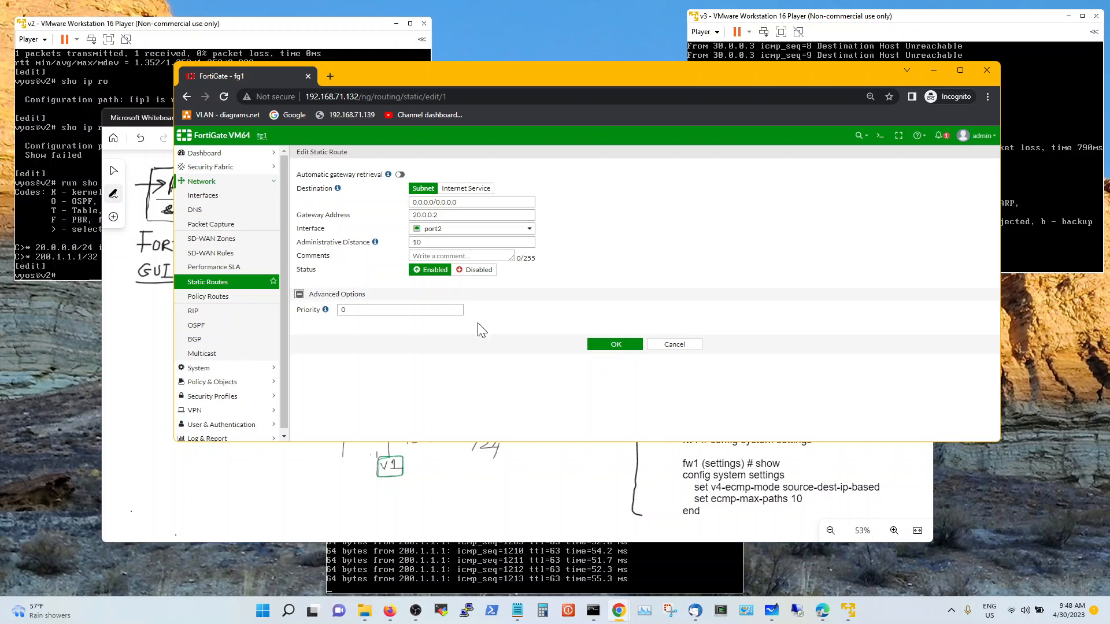
left_click(680, 347)
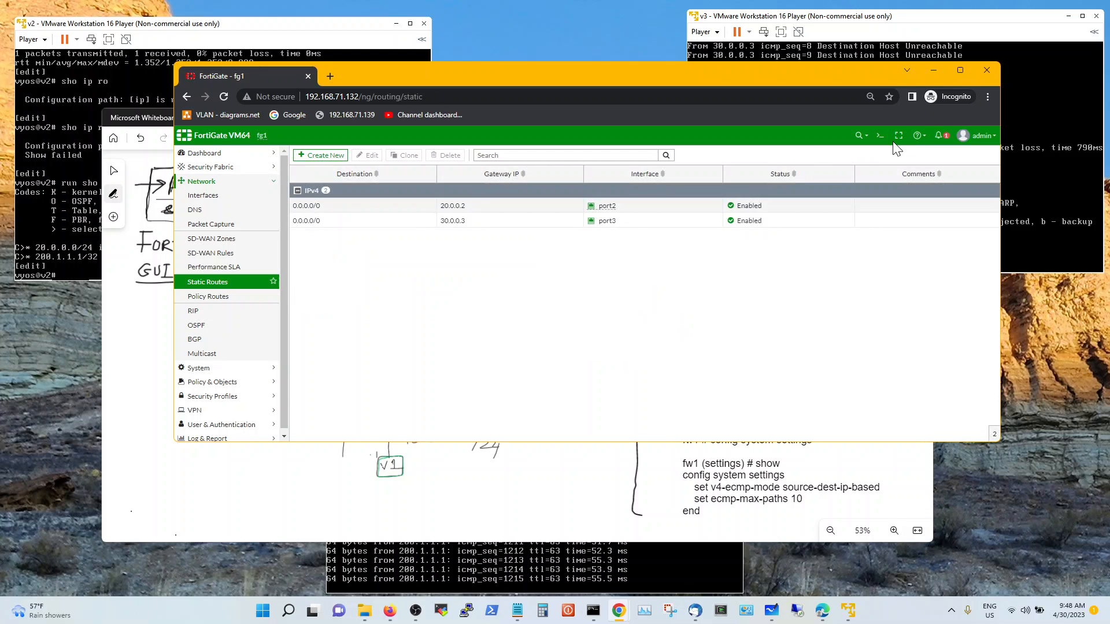
On the fg1 console, enter config system settings and show the current settings
left_click(932, 71)
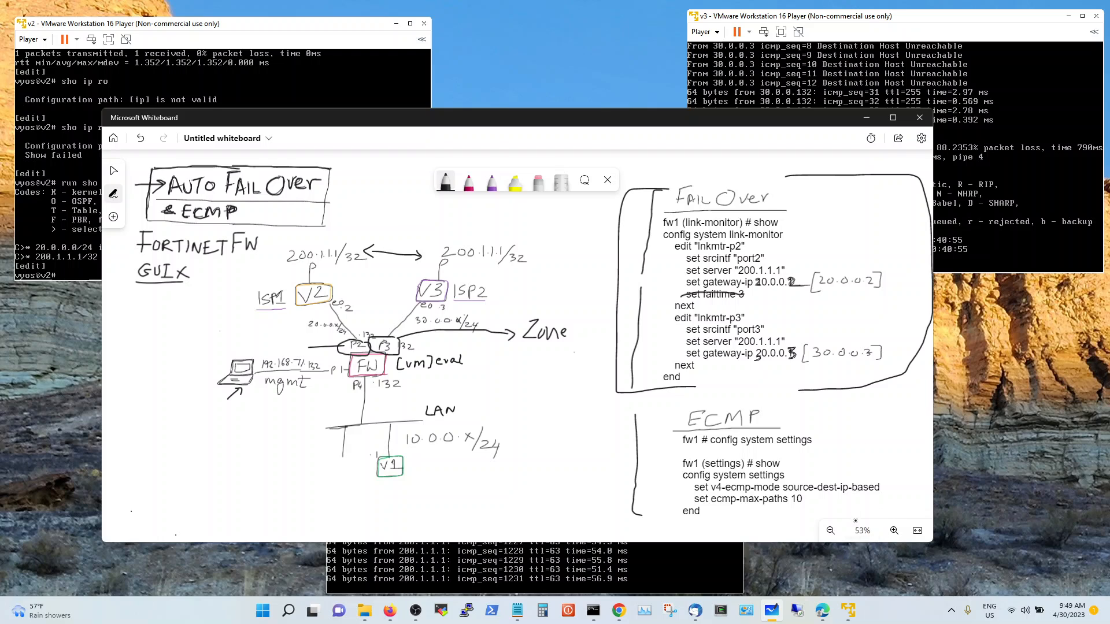
mouse_move(854, 606)
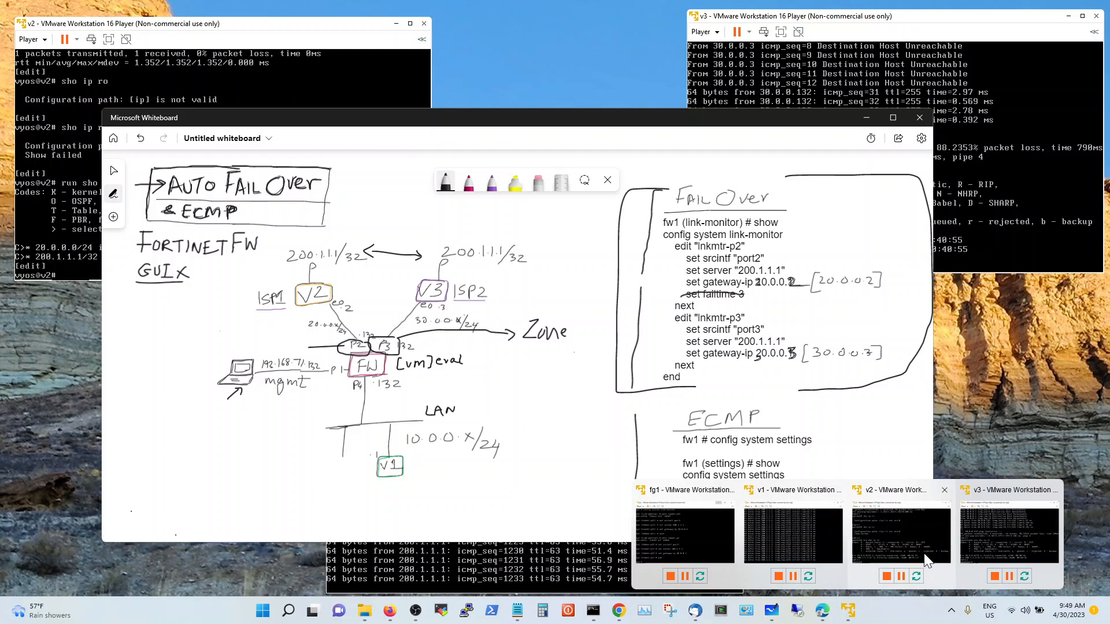
left_click(720, 546)
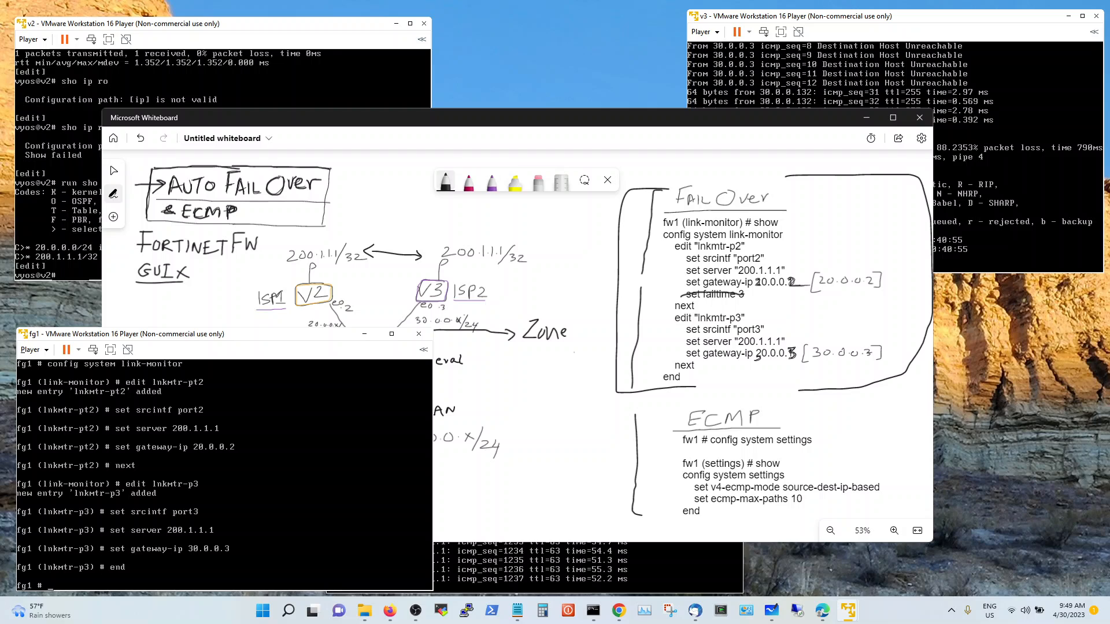
type("config system settings")
key("Return")
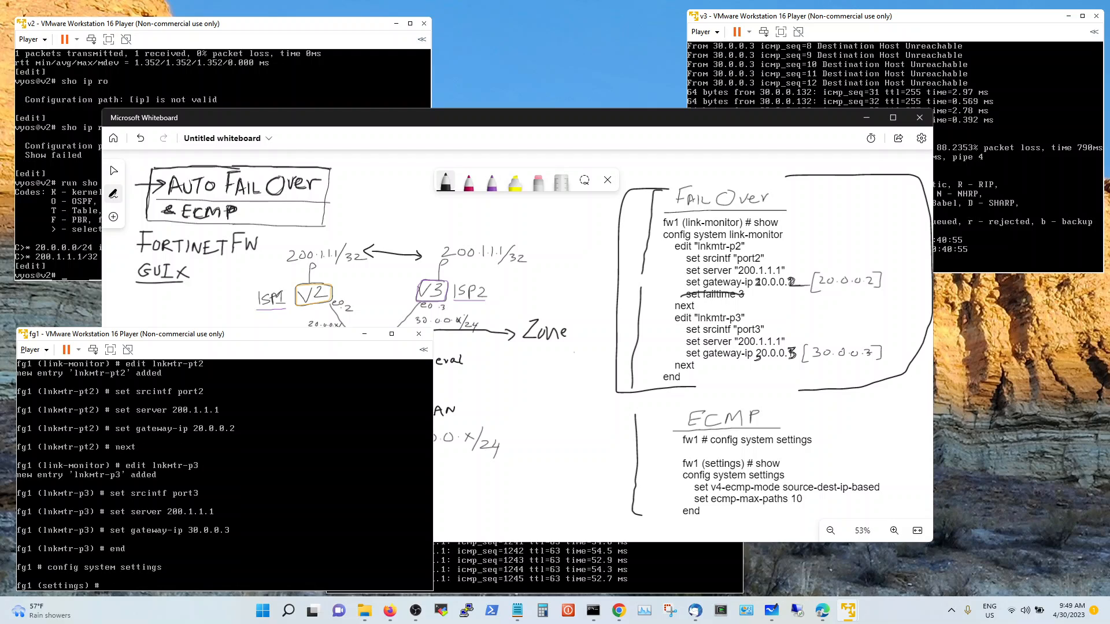
type("show")
key("Return")
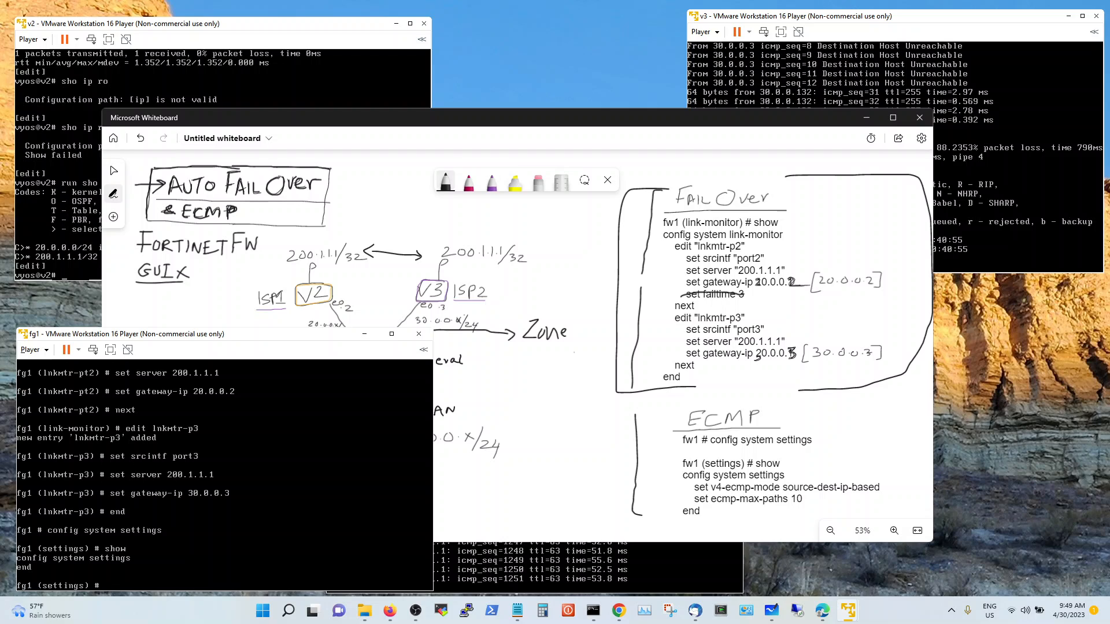
Set v4-ecmp-mode to source-ip-based
type("set v4-ecmp-mode")
key("question")
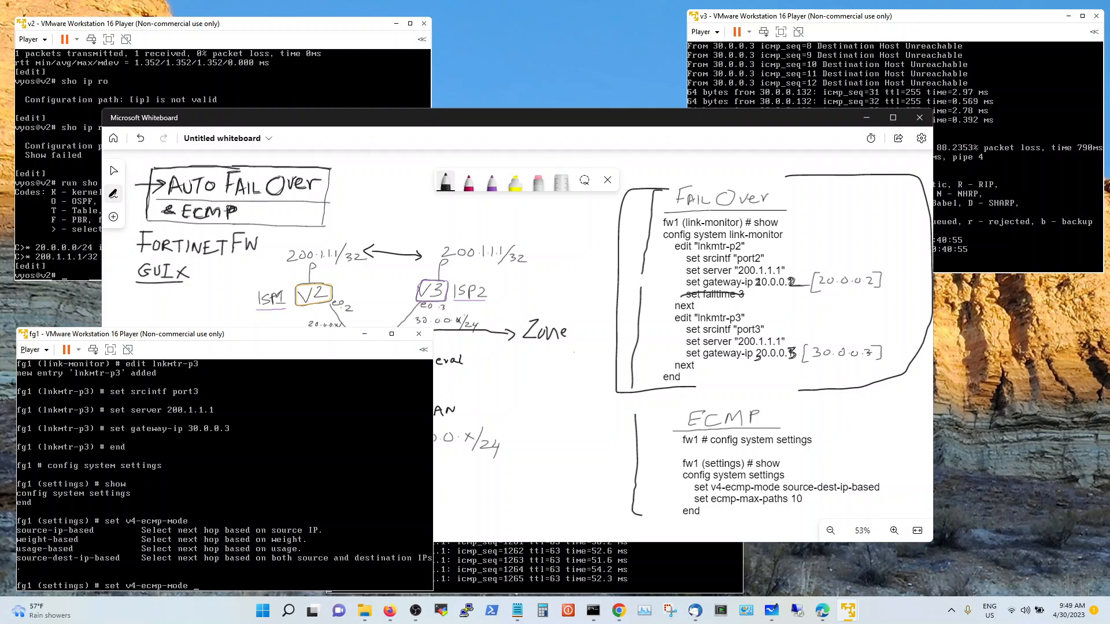
key("Tab")
key("Return")
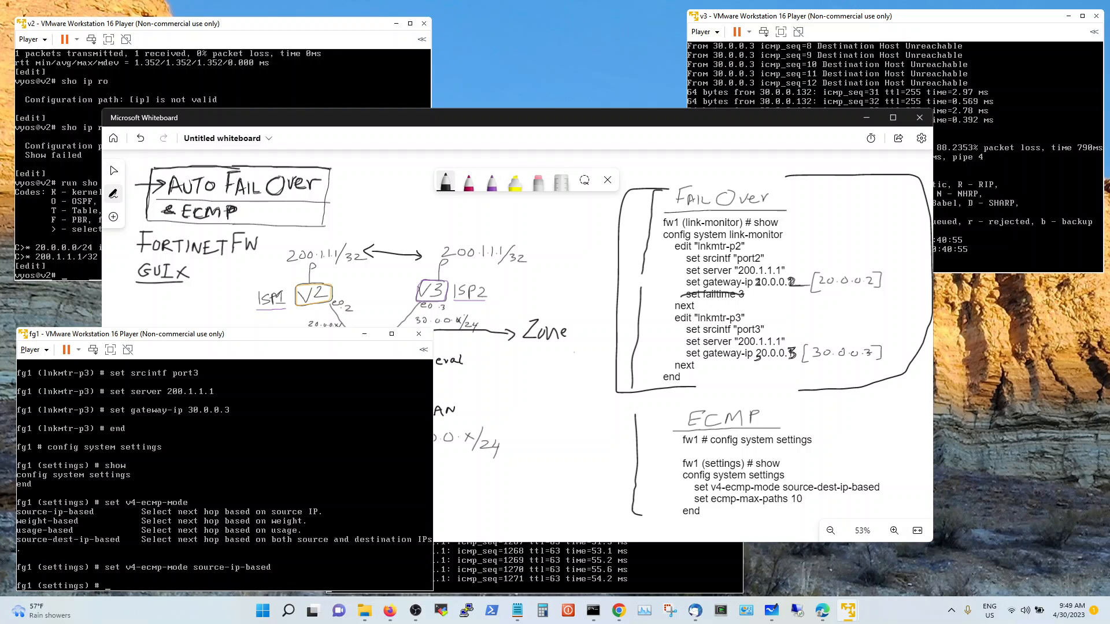
Set ecmp-max-paths to 10 and save with end
type("set ecmp-max-paths ?")
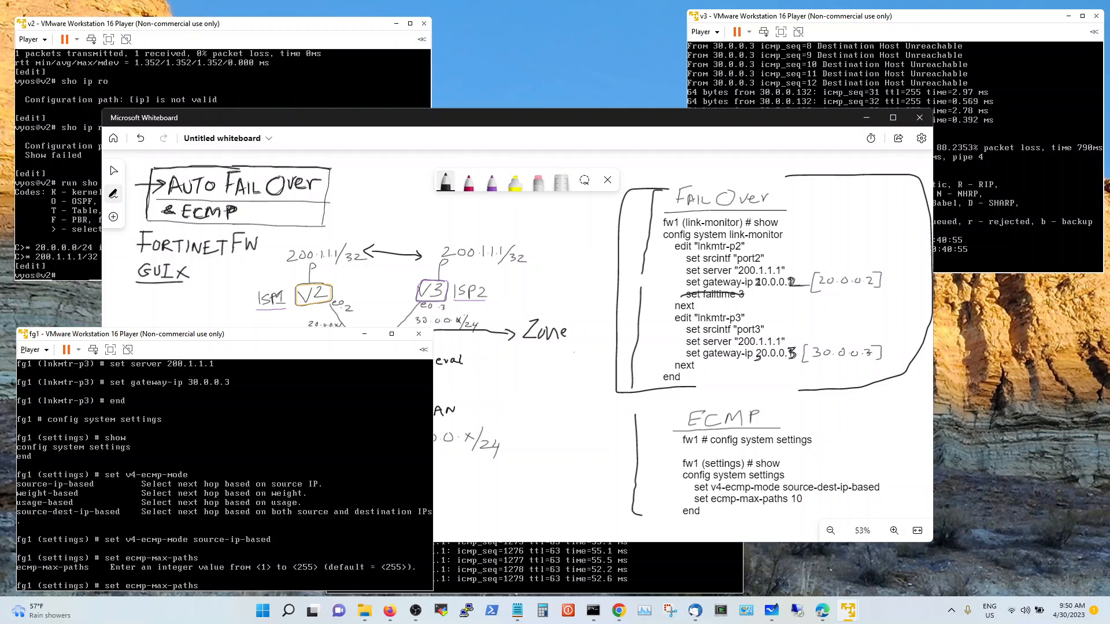
type("10")
key("Return")
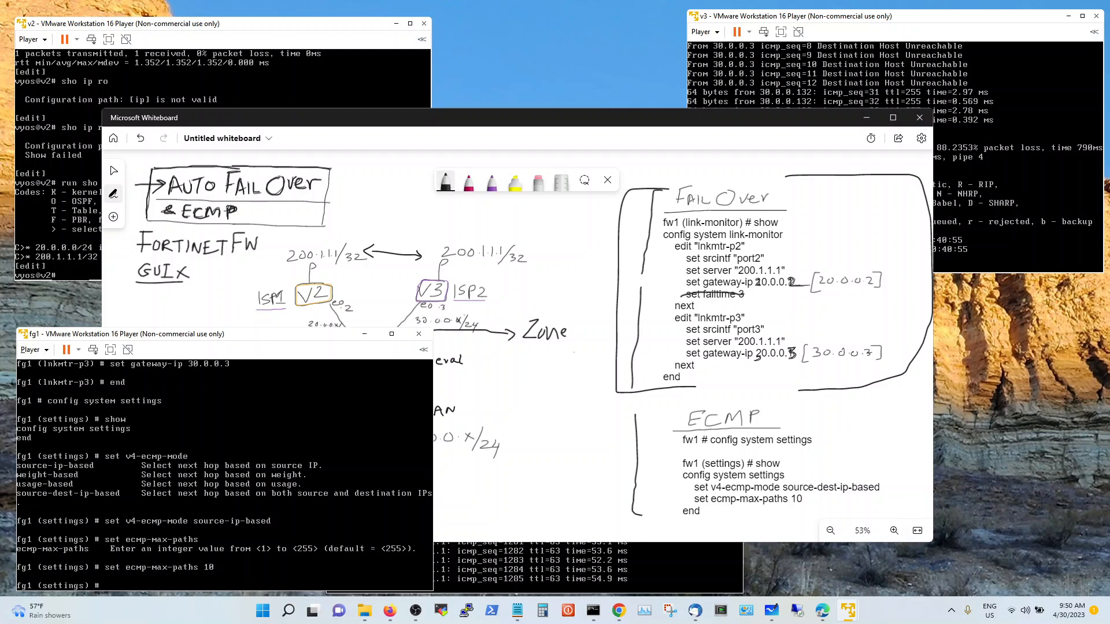
type("enx")
key("BackSpace")
type("d")
key("Return")
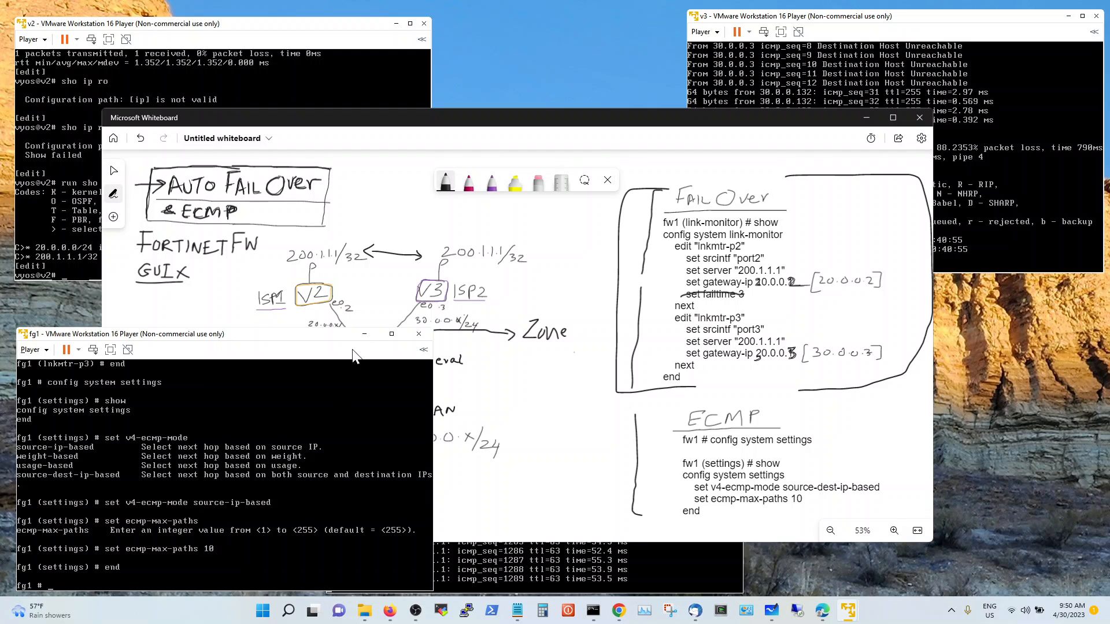
left_click(364, 332)
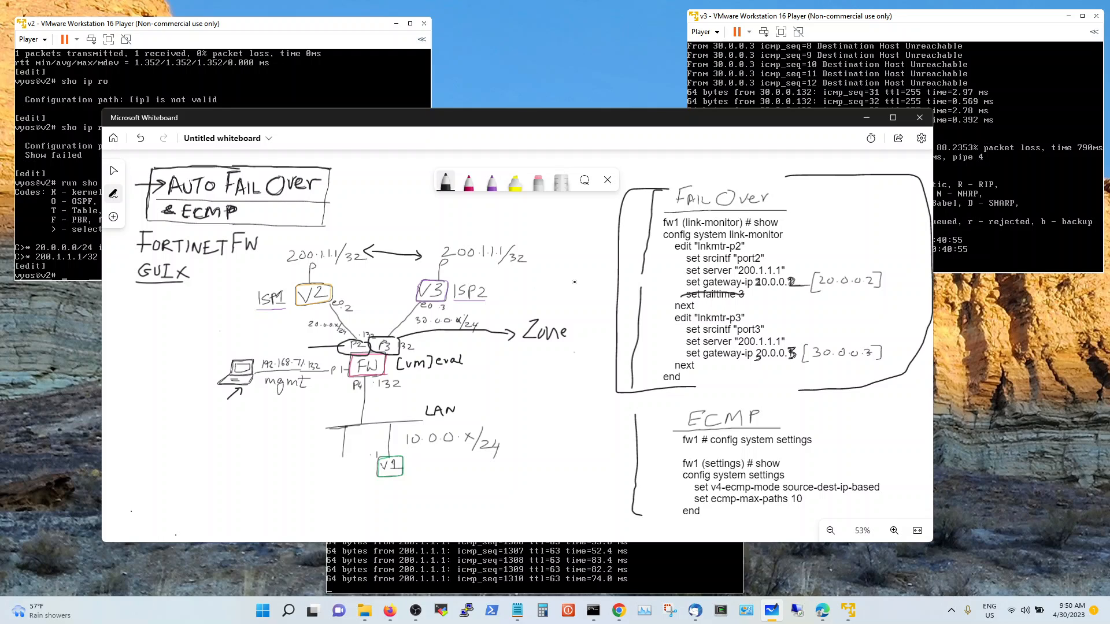
Pen an arrow from the network diagram pointing at the FailOver box
mouse_move(574, 282)
left_mouse_down()
mouse_move(606, 279)
mouse_move(597, 283)
left_mouse_up()
Write SDWAN left of the LAN drawing and begin Latency and PK Loss notes above it
mouse_move(145, 431)
left_mouse_down()
mouse_move(137, 442)
mouse_move(179, 431)
mouse_move(183, 441)
mouse_move(187, 430)
left_mouse_up()
left_click(157, 432)
mouse_move(187, 430)
left_mouse_down()
mouse_move(191, 441)
mouse_move(205, 428)
left_mouse_up()
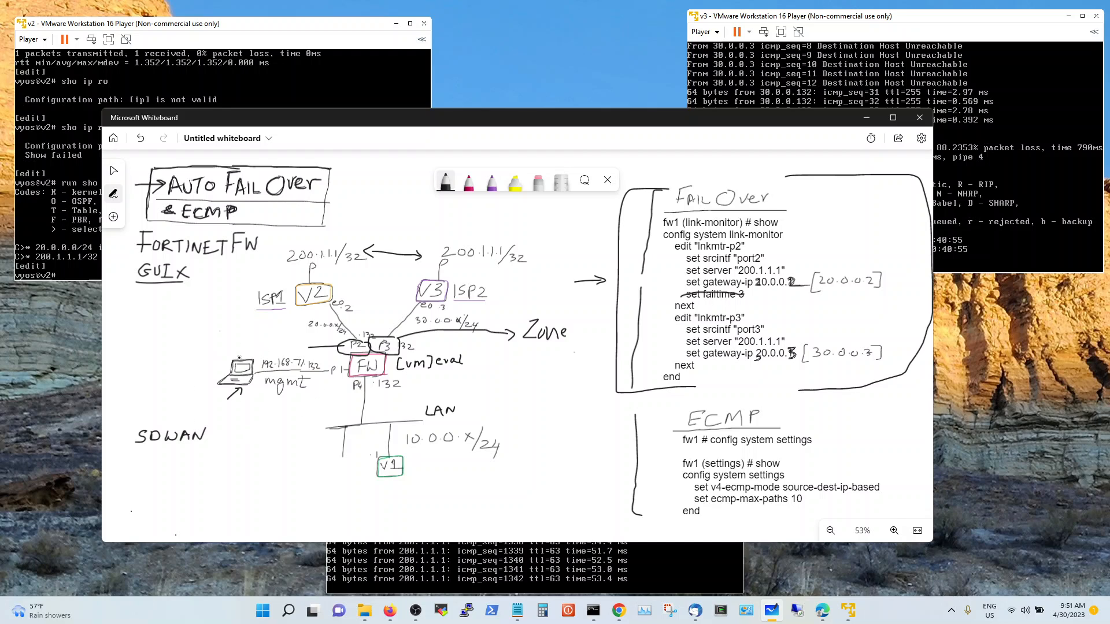
mouse_move(119, 335)
left_mouse_down()
mouse_move(131, 348)
mouse_move(161, 338)
mouse_move(132, 356)
left_mouse_up()
left_click(151, 342)
left_click_drag(137, 350, 142, 361)
left_click(149, 356)
Arrow both 200.1.1.1/32 routes, finish Latency and PK Loss, and link SDWAN to them
left_click_drag(281, 236, 296, 248)
left_click_drag(296, 241, 290, 248)
left_click_drag(471, 225, 468, 239)
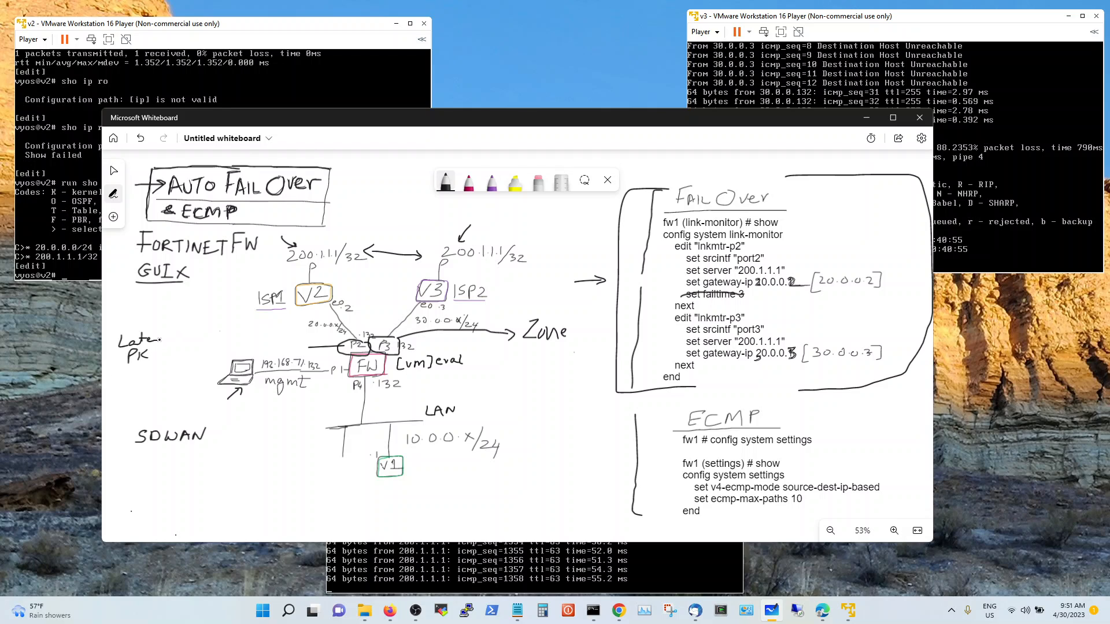
mouse_move(161, 337)
left_mouse_down()
mouse_move(172, 350)
mouse_move(154, 358)
mouse_move(183, 362)
left_mouse_up()
mouse_move(147, 417)
left_mouse_down()
mouse_move(148, 372)
mouse_move(155, 380)
left_mouse_up()
mouse_move(184, 340)
left_mouse_down()
mouse_move(198, 338)
mouse_move(199, 356)
left_mouse_up()
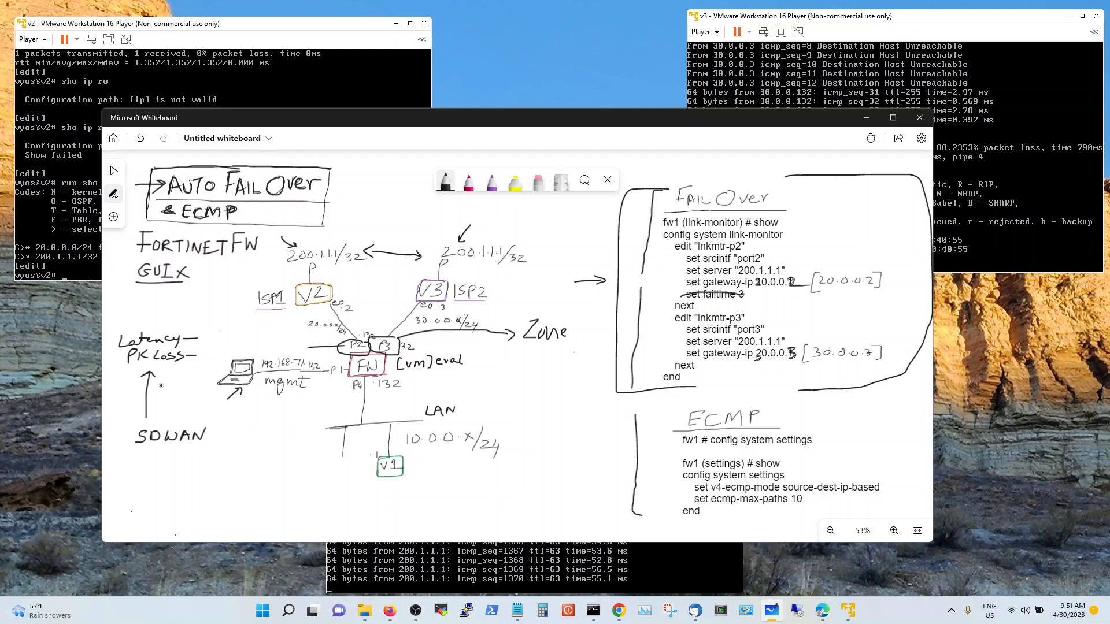
Branch an arrow below SDWAN and write 'Diff APP1 – Lat'
left_click_drag(159, 452, 228, 478)
left_click(218, 473)
left_click_drag(217, 470, 254, 471)
left_click(260, 475)
left_click_drag(244, 467, 259, 478)
left_click_drag(259, 461, 270, 471)
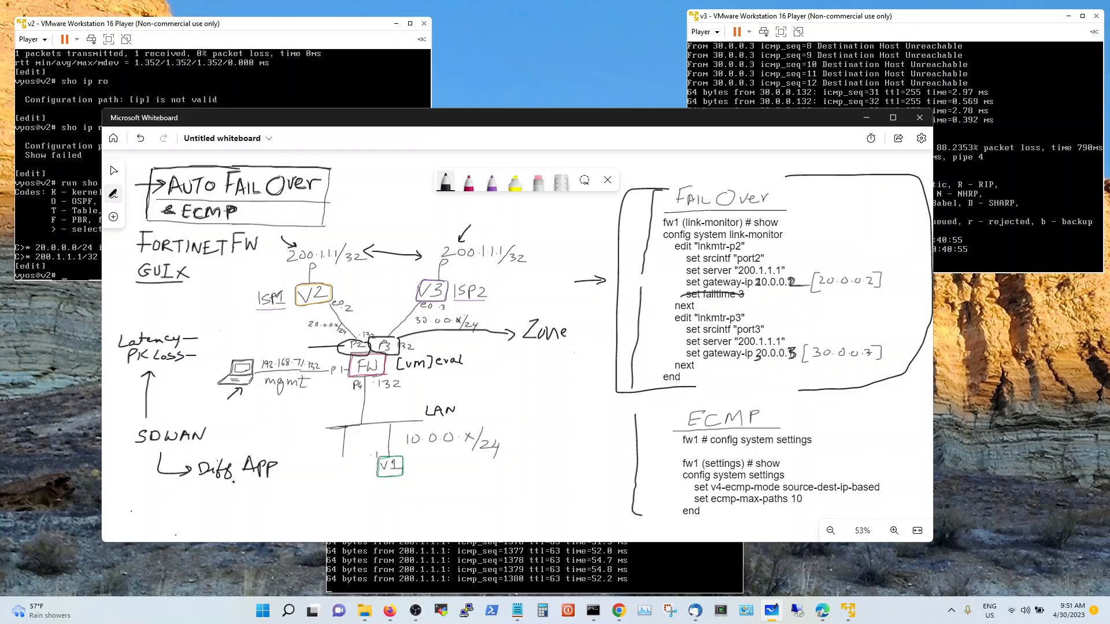
left_click_drag(280, 458, 279, 477)
left_click_drag(274, 460, 281, 460)
left_click_drag(273, 475, 326, 475)
left_click_drag(321, 468, 331, 468)
Write 'AP2 → PK' beneath the APP1 line
left_click_drag(245, 501, 255, 493)
mouse_move(259, 501)
left_mouse_down()
mouse_move(260, 484)
mouse_move(321, 499)
left_mouse_up()
left_click(315, 496)
left_click_drag(327, 488, 328, 499)
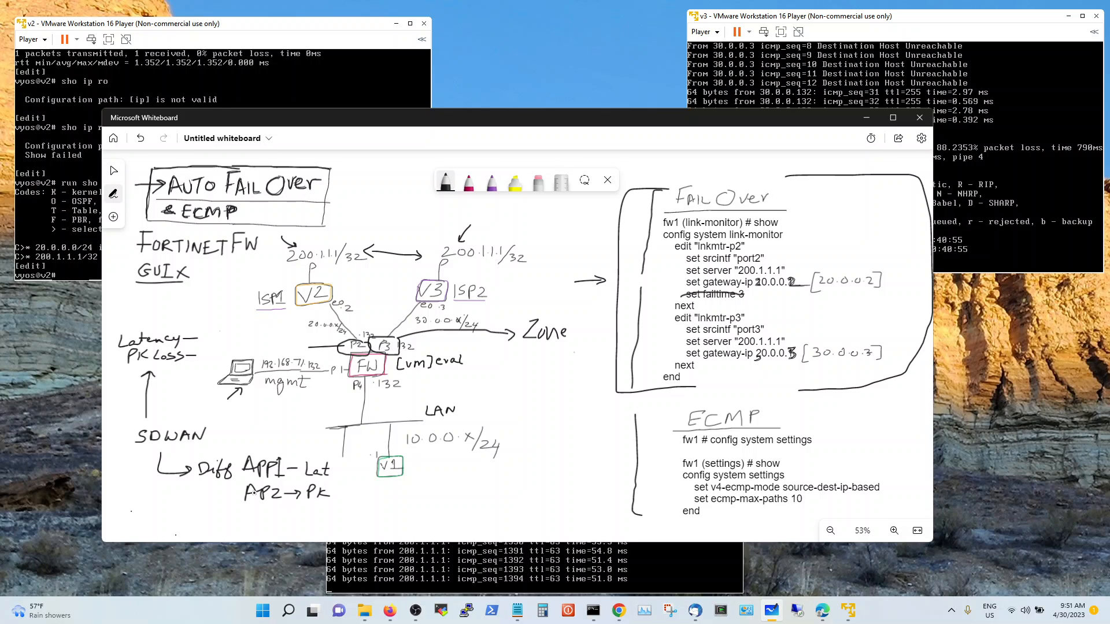
Circle SDWAN and draw an arrow down to the circle
mouse_move(143, 423)
left_mouse_down()
mouse_move(135, 441)
mouse_move(179, 446)
left_mouse_up()
mouse_move(151, 432)
left_mouse_down()
mouse_move(206, 422)
mouse_move(198, 445)
mouse_move(162, 447)
left_mouse_up()
left_click_drag(188, 409, 182, 421)
left_click_drag(179, 416, 189, 415)
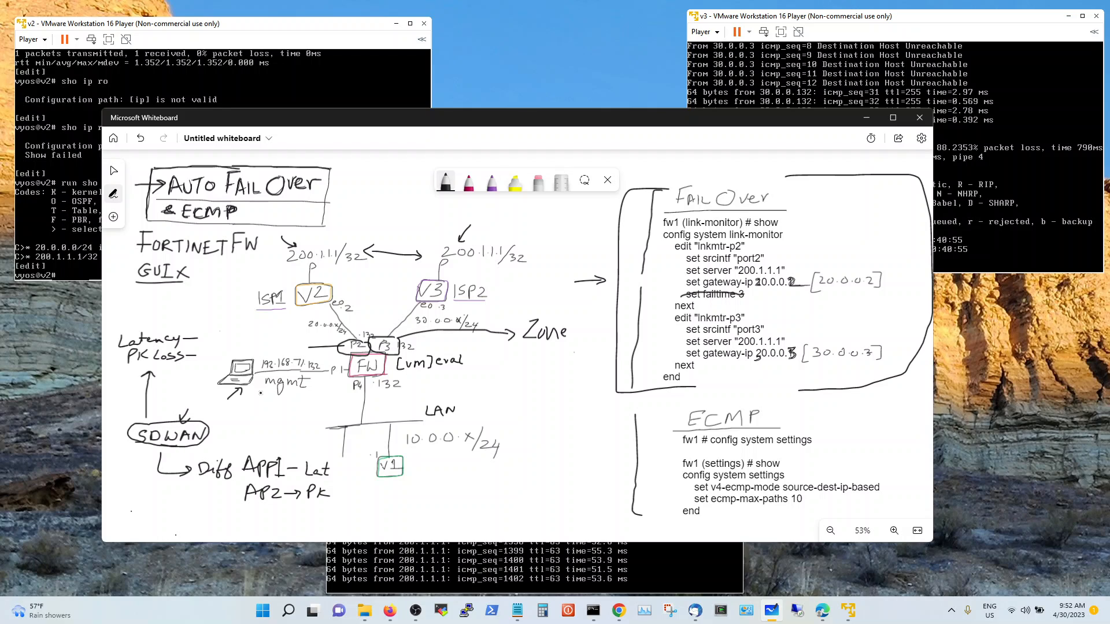